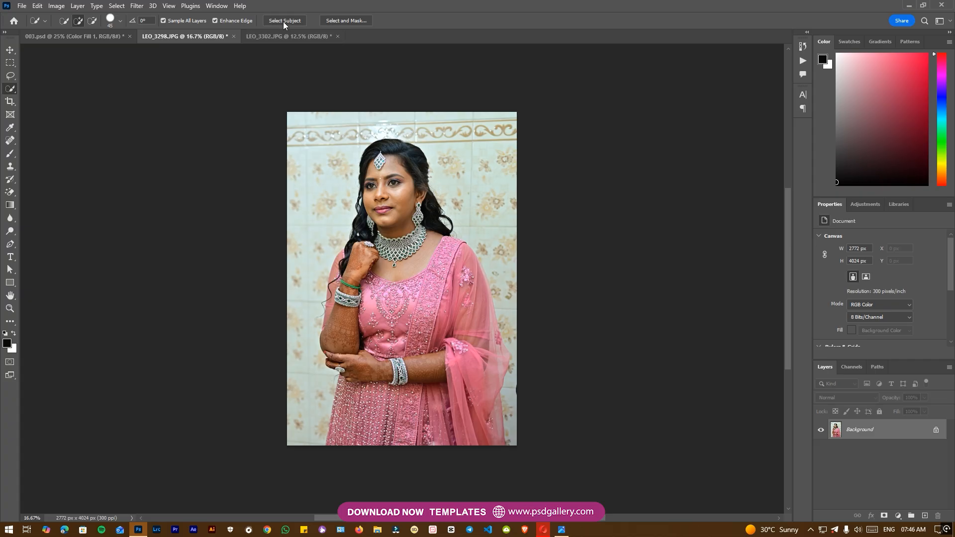
Unlock the Background layer of LEO_3298.JPG and merge it with a new blank layer
click(936, 430)
key(ctrl+plus)
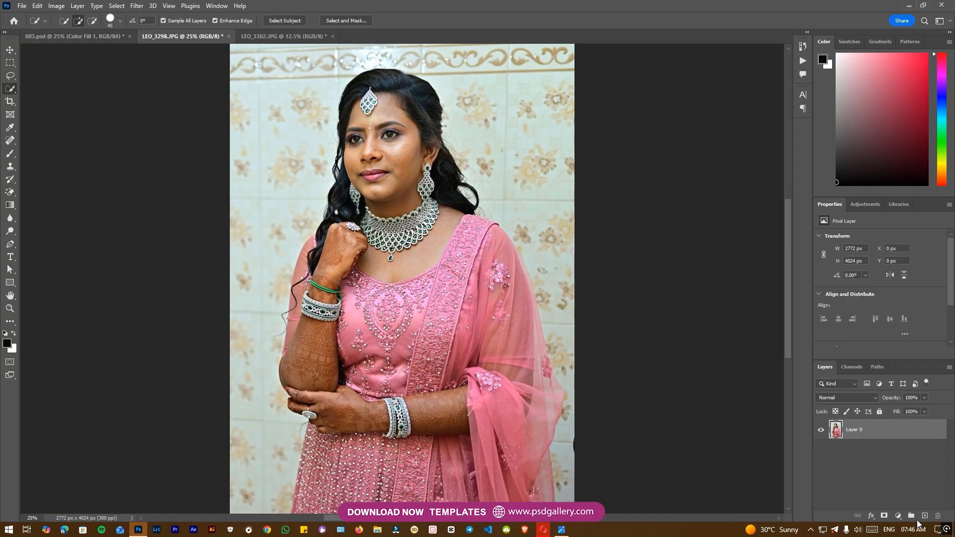
click(923, 517)
shift+click(889, 450)
right_click(889, 450)
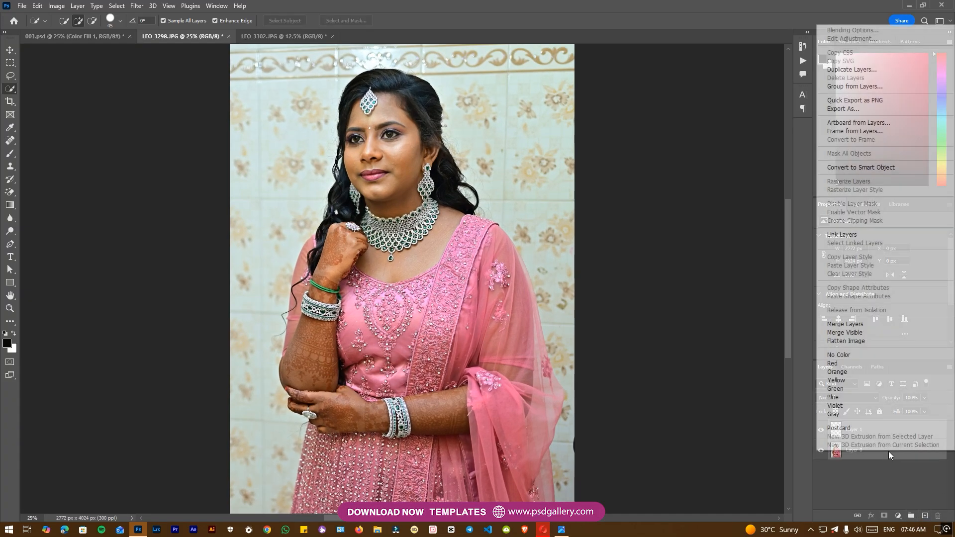
click(821, 325)
key(ctrl+minus)
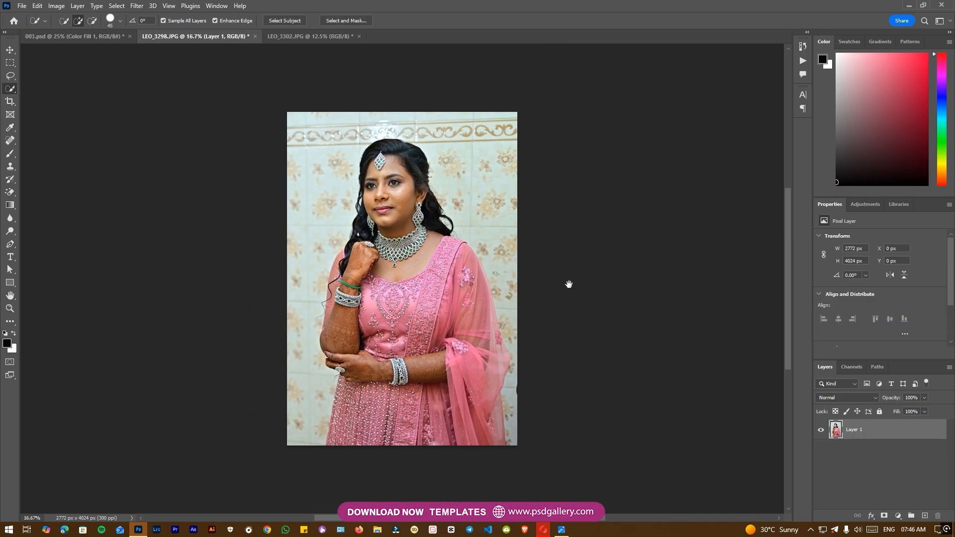
Select the woman in LEO_3298.JPG with Select Subject and check the selection edge around her hair and shoulders
drag(569, 284, 516, 292)
key(ctrl+plus)
click(285, 24)
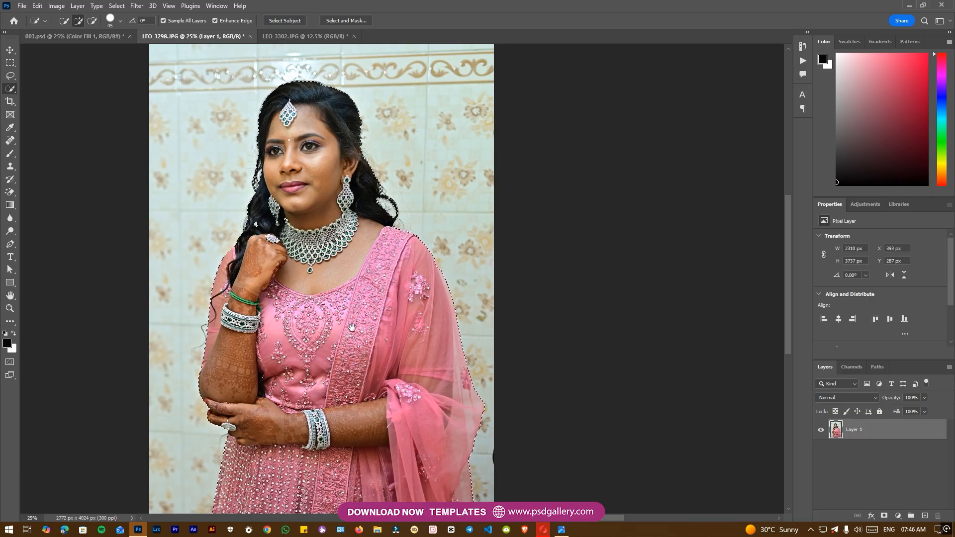
drag(350, 336, 349, 261)
drag(309, 195, 346, 282)
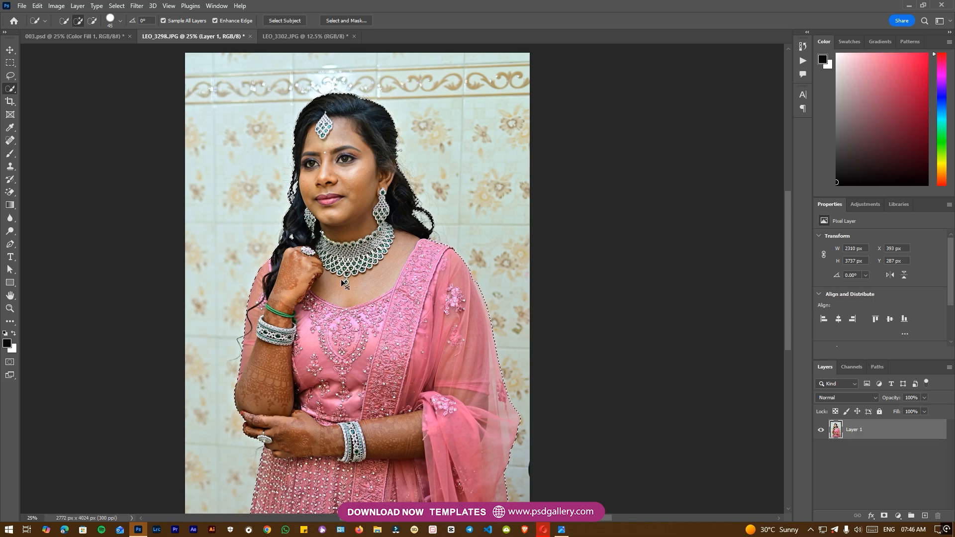
scroll(341, 279, up, 1)
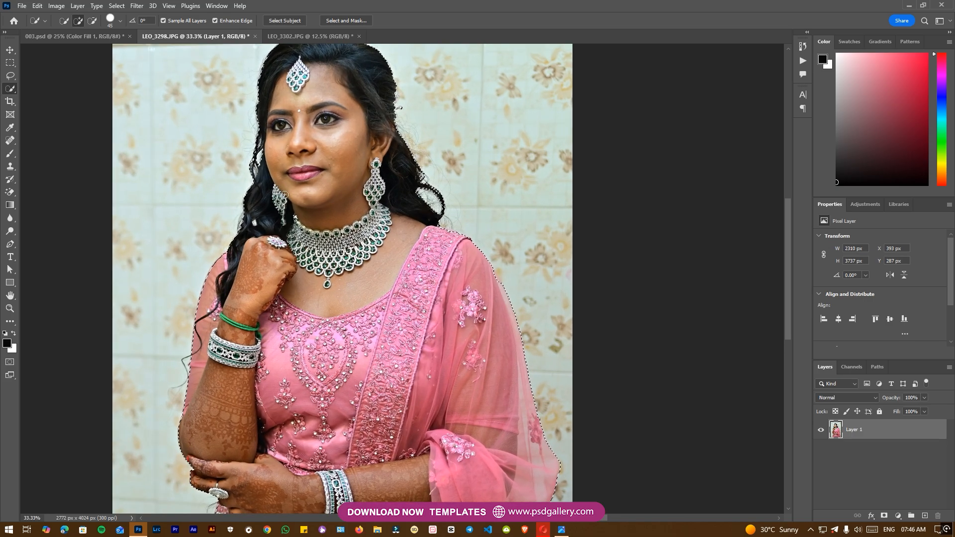
click(296, 204)
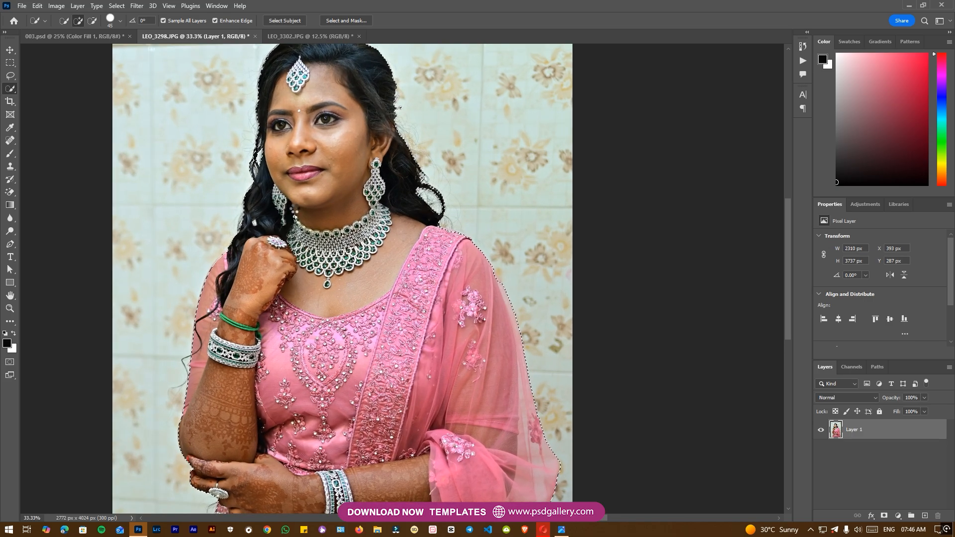
drag(298, 203, 340, 263)
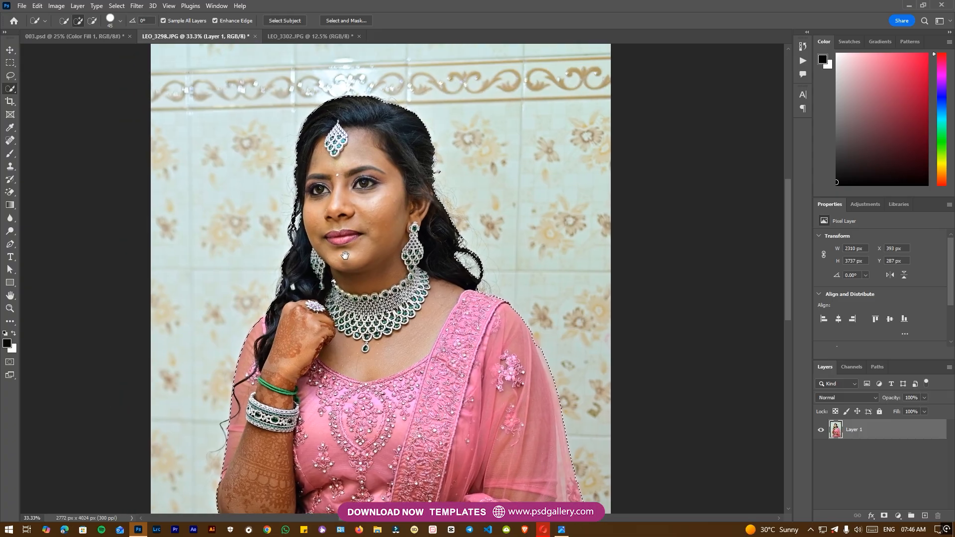
scroll(413, 266, up, 1)
key(bracketright)
key(bracketright)
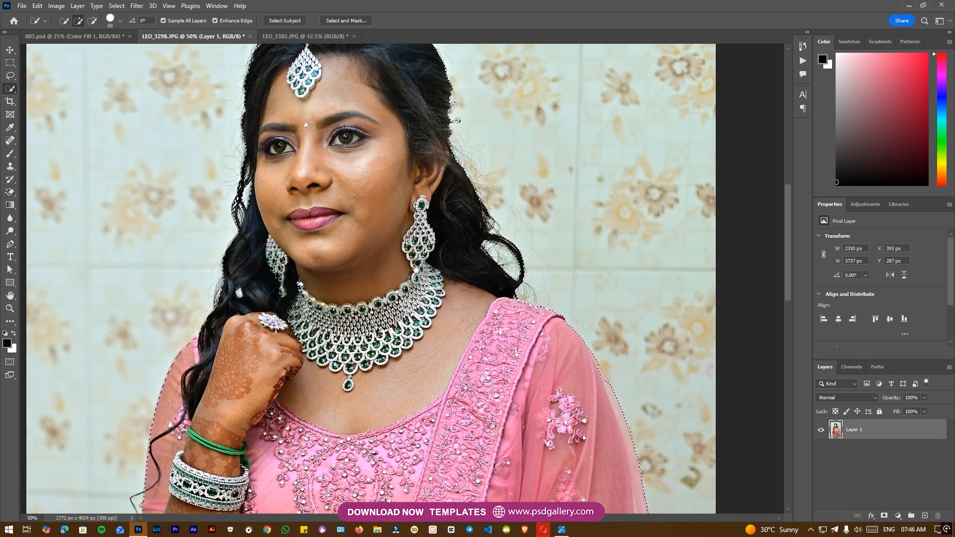
scroll(380, 305, up, 3)
Copy the selected woman to a new layer and move that cutout into the 003.psd album document
key(ctrl+j)
key(v)
drag(368, 284, 438, 315)
scroll(438, 314, down, 2)
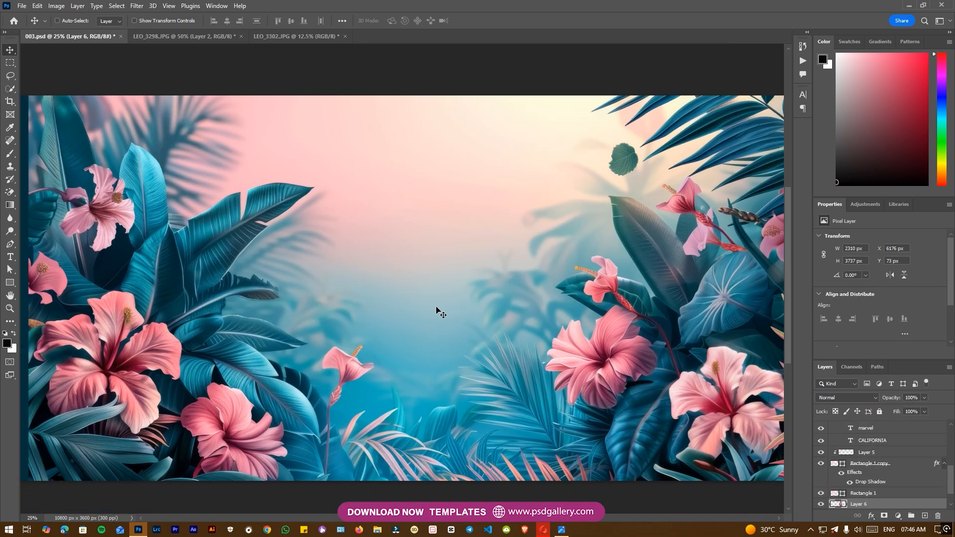
Move the bride cutout's layer out of the lower layers to the top of the layer stack
drag(866, 505, 873, 424)
key(ctrl+t)
key(Return)
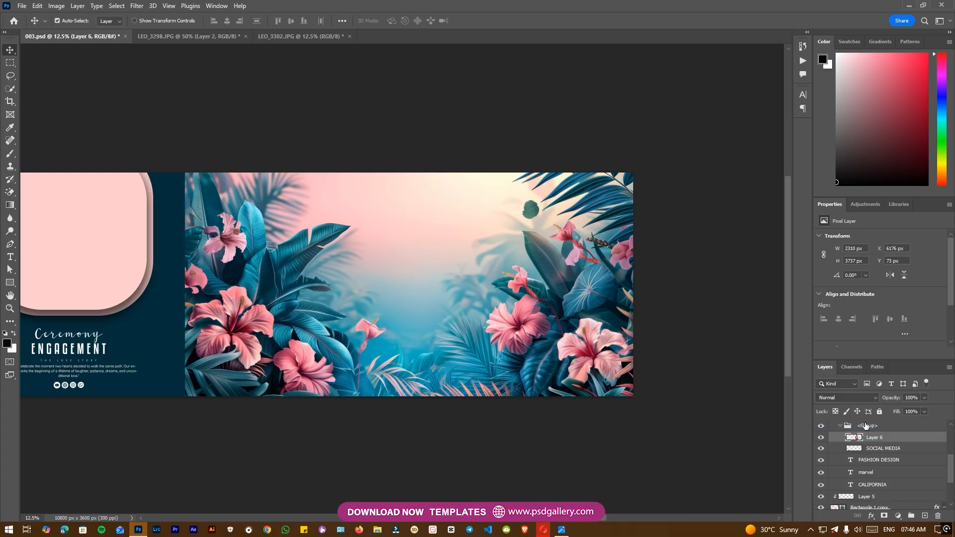
drag(883, 436, 881, 410)
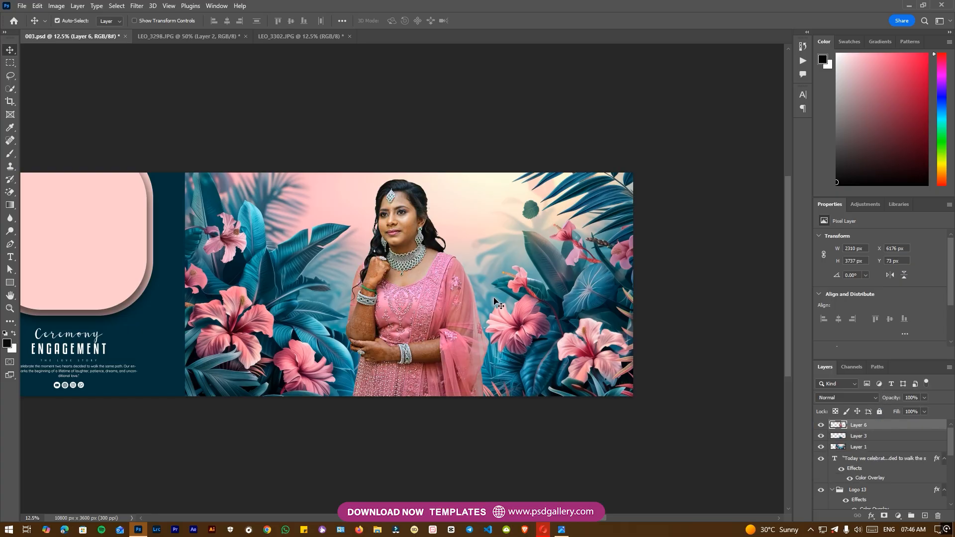
Scale the bride cutout down to about 1814 × 2935 px and place it at the bottom edge of the floral page
key(ctrl+t)
drag(490, 178, 456, 194)
drag(421, 235, 424, 246)
key(Return)
key(ctrl+plus)
drag(465, 269, 425, 274)
Enlarge the bride cutout on the floral page to about 1968 × 3183 px
key(ctrl+t)
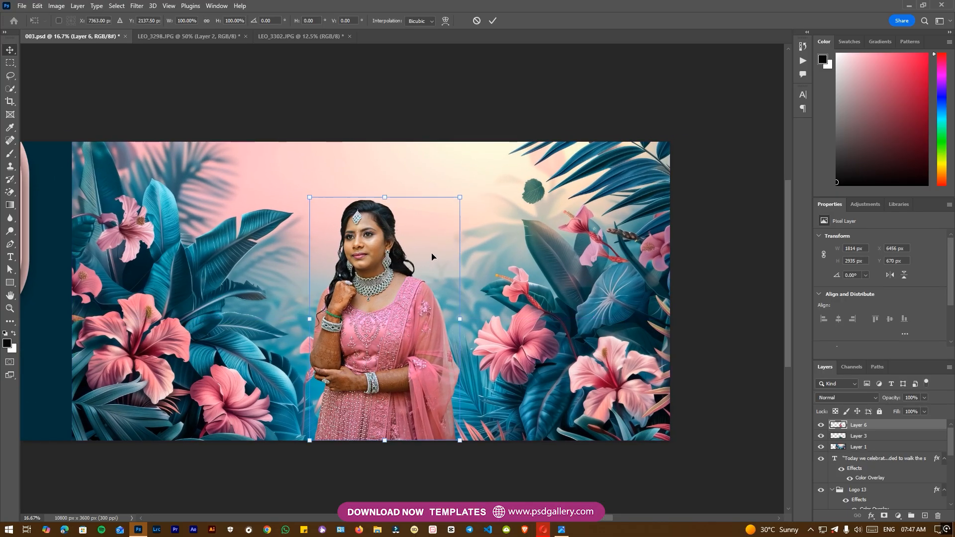
drag(462, 198, 469, 184)
drag(365, 212, 366, 213)
key(Return)
key(ctrl+t)
drag(473, 182, 486, 180)
key(Return)
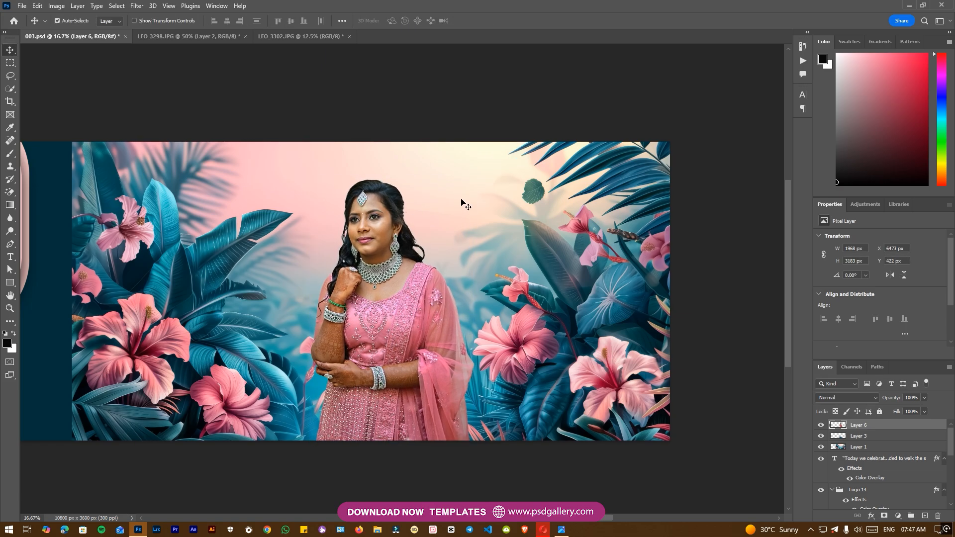
Select the Rectangle 1 copy layer, the pink rounded frame on the dark page
key(ctrl+plus)
drag(372, 214, 445, 223)
key(ctrl+minus)
drag(423, 192, 542, 194)
right_click(153, 197)
click(172, 202)
Crop LEO_3302.JPG to about 3752 × 5472 px, trimming off the dark window frame beside the bride
click(296, 39)
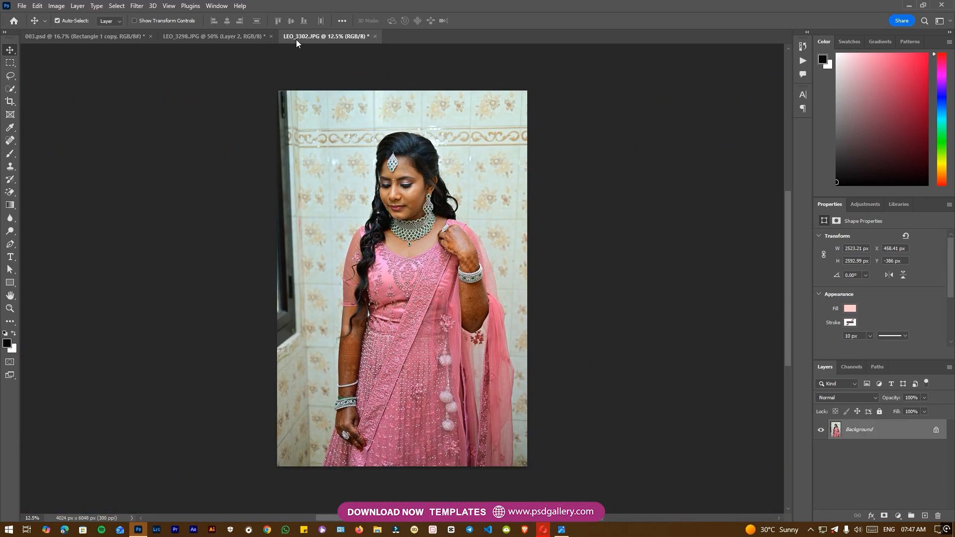
key(c)
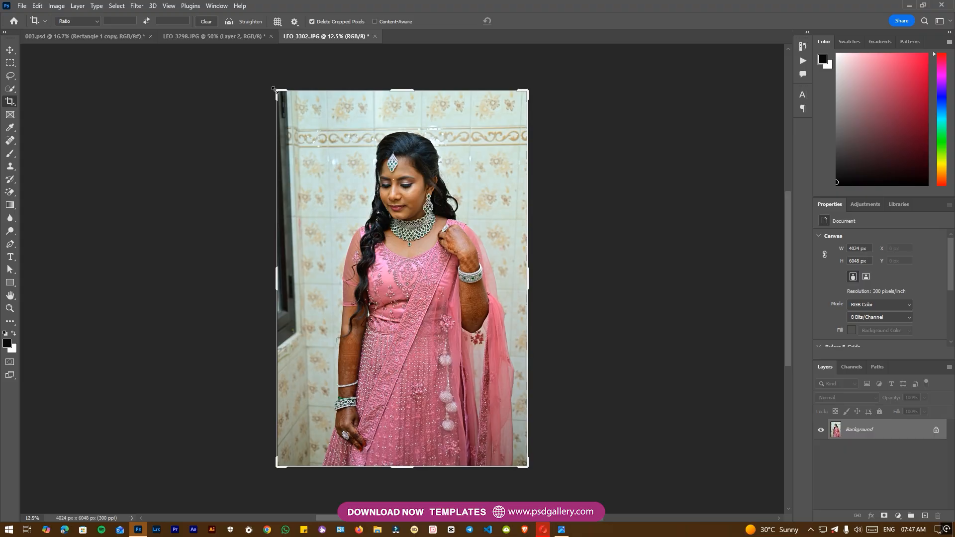
drag(274, 89, 284, 110)
key(Return)
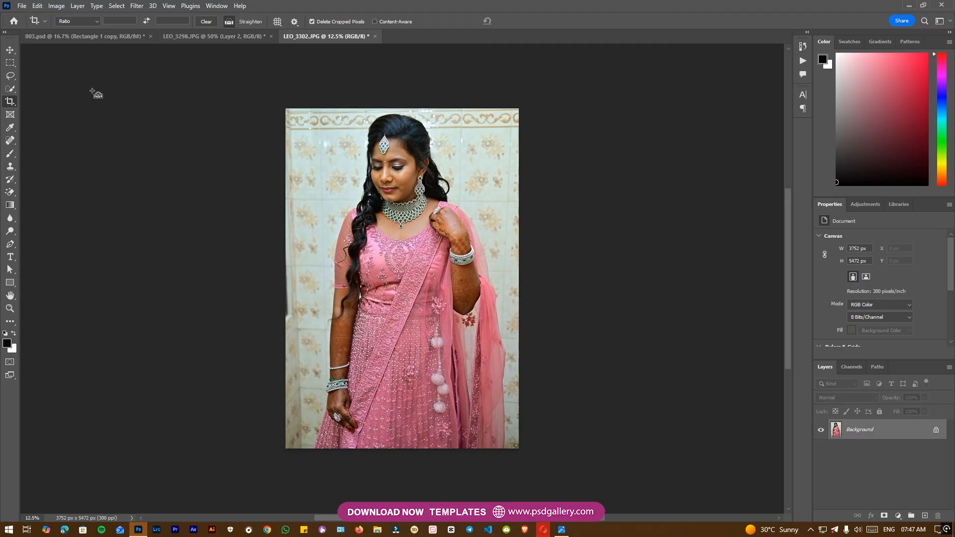
Unlock the cropped photo's Background layer and merge it with a new blank layer
key(ctrl+plus)
click(10, 88)
click(298, 20)
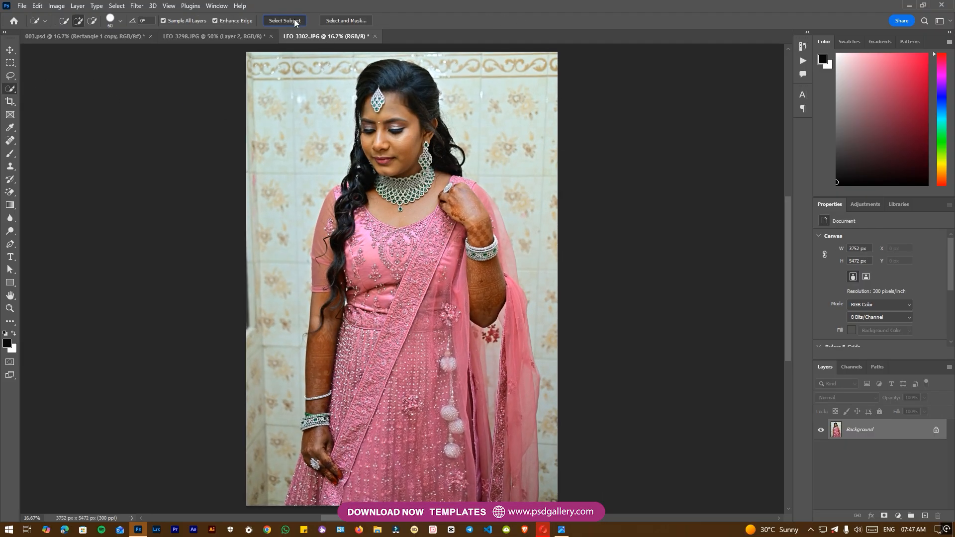
click(438, 204)
click(922, 516)
right_click(910, 454)
click(898, 482)
click(936, 453)
ctrl+click(897, 436)
right_click(897, 436)
click(847, 307)
Select the bride in LEO_3302.JPG with Select Subject, using the Quick Selection tool's options
drag(452, 195, 449, 231)
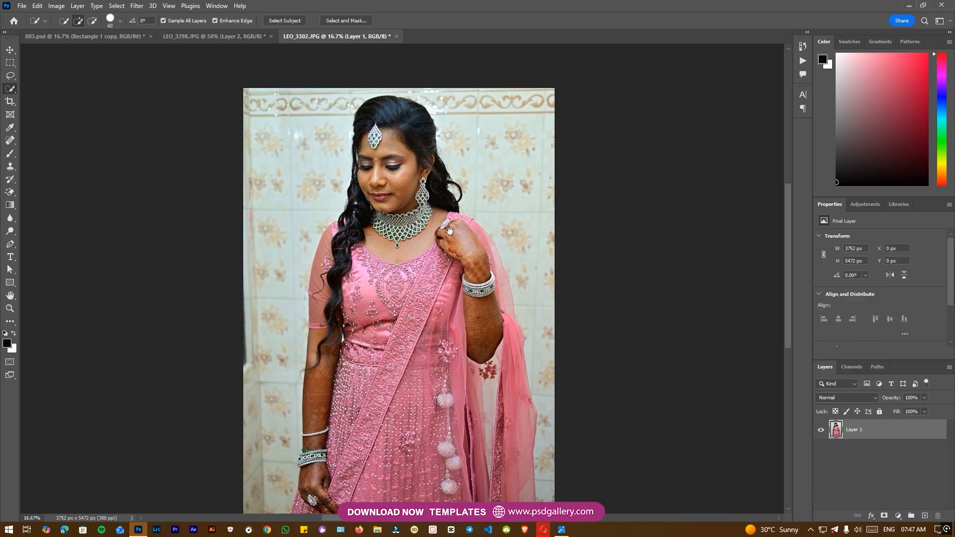
click(297, 22)
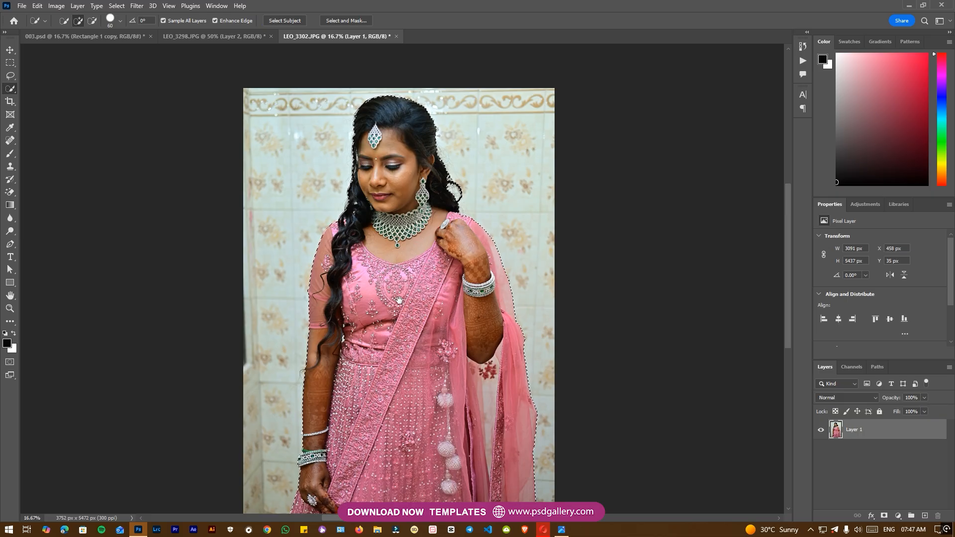
scroll(390, 235, down, 3)
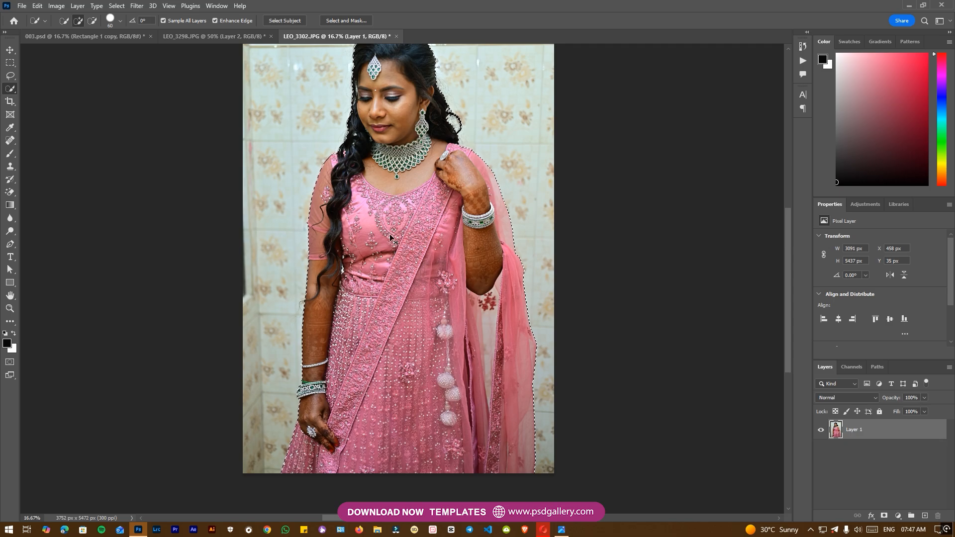
Copy the selected bride to a new layer and move the cutout into 003.psd over the pink rounded frame
key(ctrl+j)
key(v)
key(ctrl+d)
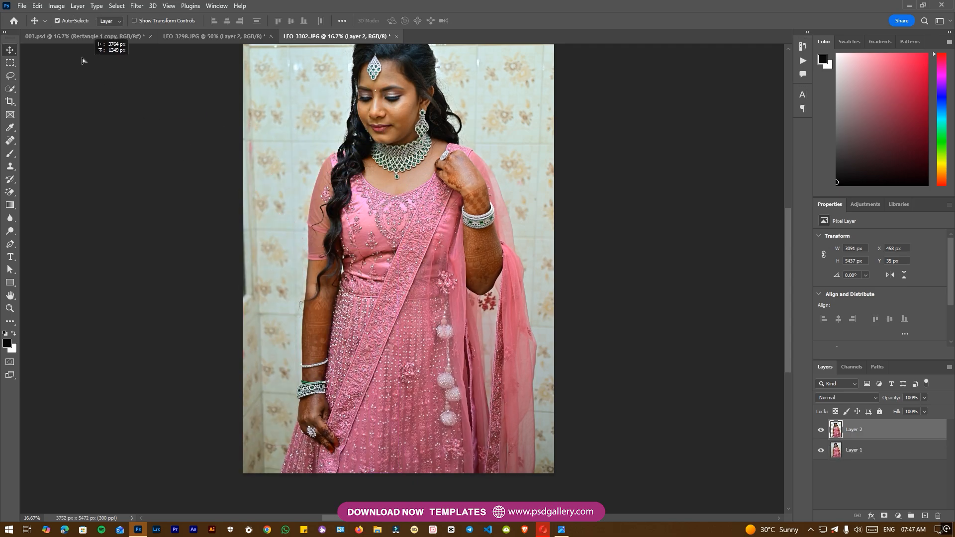
drag(72, 38, 248, 318)
Scale the second bride cutout to about 1691 × 2974 px and position it inside the pink rounded frame
key(ctrl+t)
drag(383, 126, 255, 188)
drag(245, 277, 239, 230)
key(Return)
Select Layer 6, the large bride cutout on the floral page, and bring her face into close view
drag(409, 285, 444, 282)
key(ctrl+plus)
key(ctrl+plus)
key(ctrl+plus)
key(ctrl+plus)
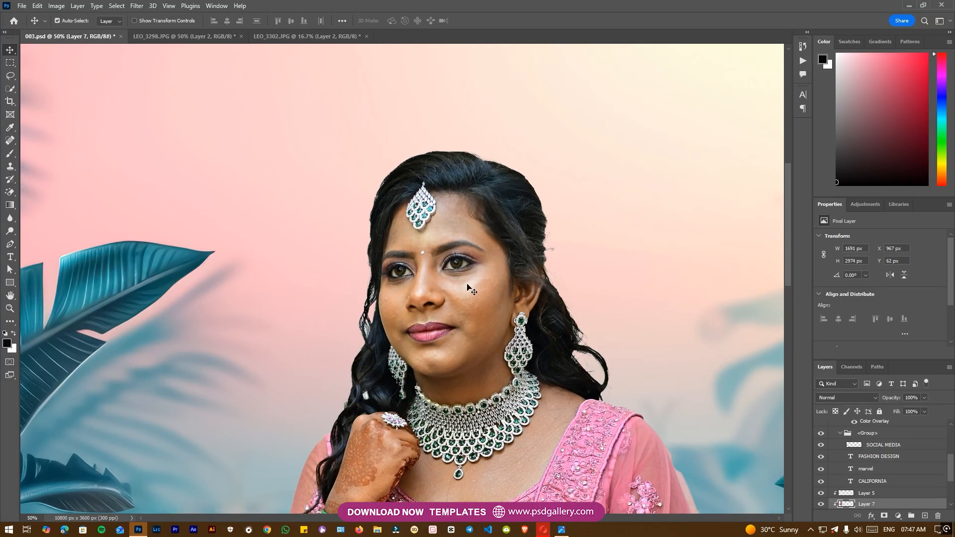
right_click(468, 287)
click(490, 291)
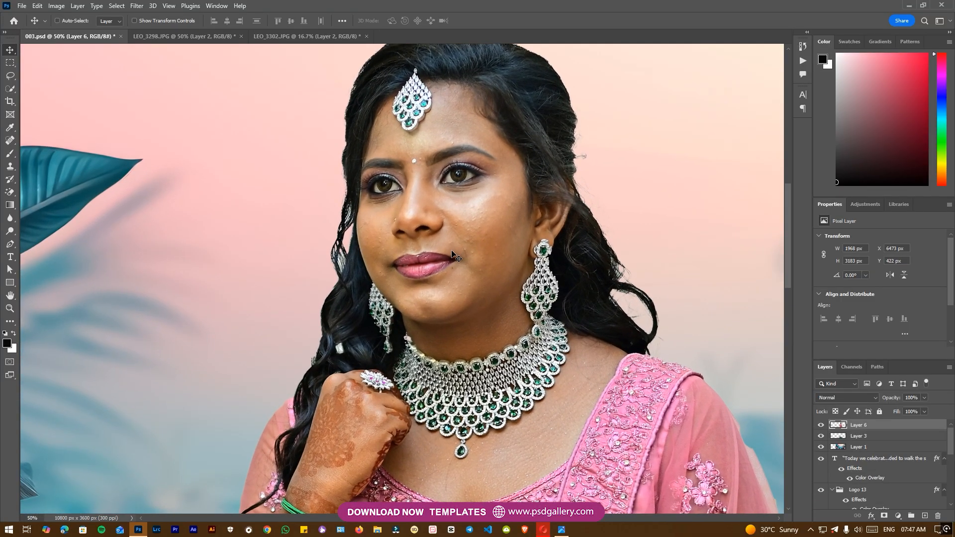
right_click(462, 238)
click(475, 243)
drag(384, 243, 470, 275)
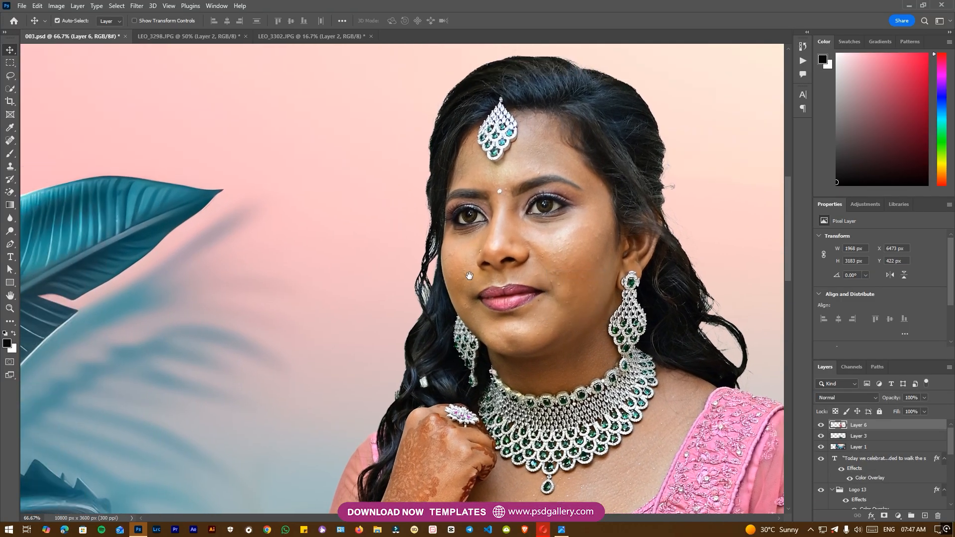
Darken the light hair fringe beside the bride's cheek with the Burn tool at 44% exposure and a 70 px brush
right_click(11, 230)
click(40, 241)
drag(306, 299, 216, 303)
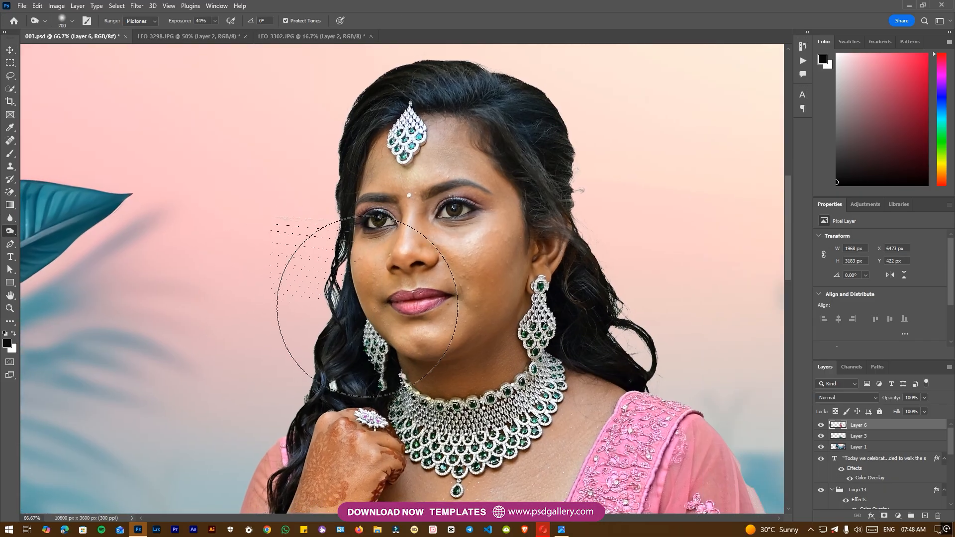
key(ctrl+plus)
key(bracketleft)
key(bracketleft)
key(bracketleft)
key(bracketleft)
key(bracketleft)
key(bracketleft)
key(bracketleft)
key(bracketleft)
key(bracketleft)
key(bracketleft)
key(bracketleft)
key(bracketleft)
drag(308, 332, 297, 295)
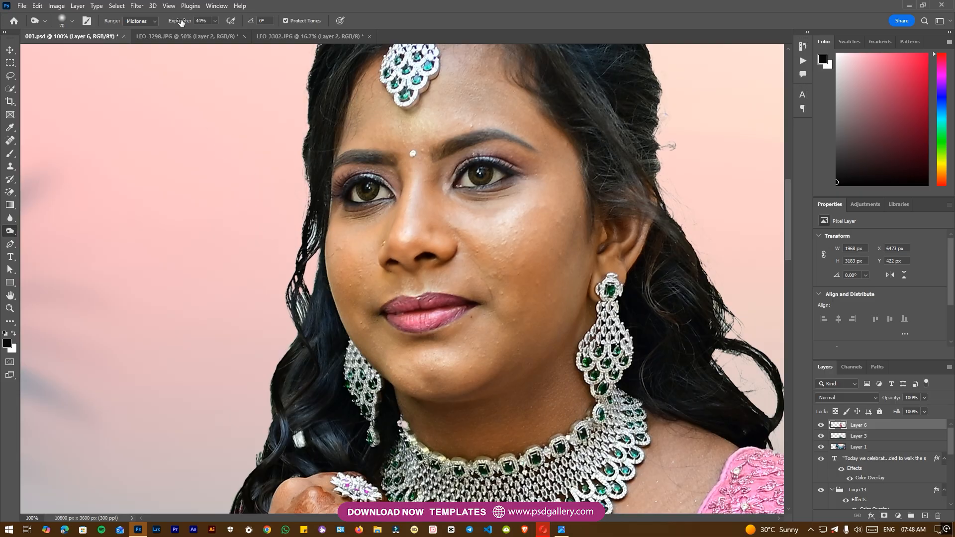
Raise the Burn tool's exposure to 83% and darken the remaining light hair strands beside the bride's cheek
drag(181, 22, 201, 22)
key(bracketright)
key(bracketright)
key(bracketright)
drag(295, 327, 294, 307)
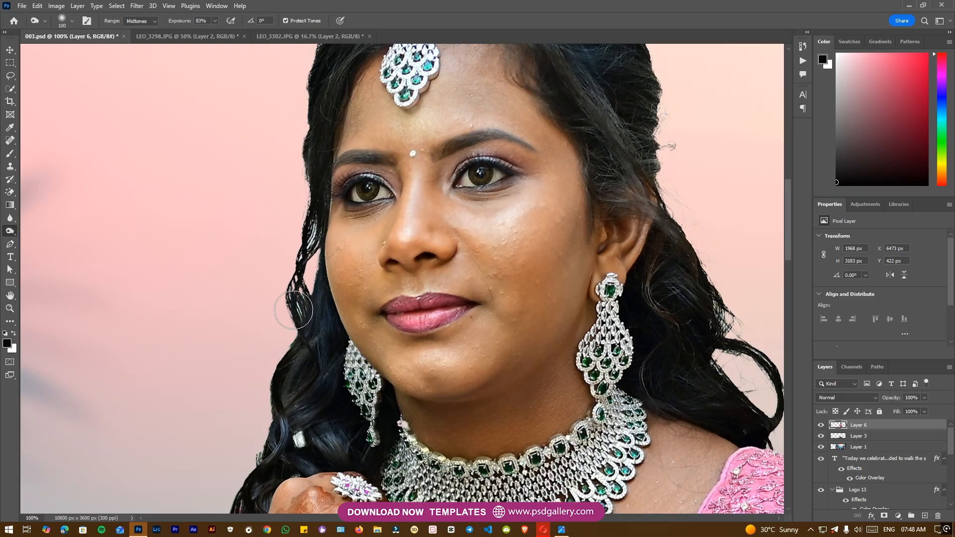
drag(304, 228, 297, 276)
key(bracketleft)
key(bracketleft)
key(bracketleft)
key(bracketleft)
key(bracketleft)
key(bracketleft)
key(bracketright)
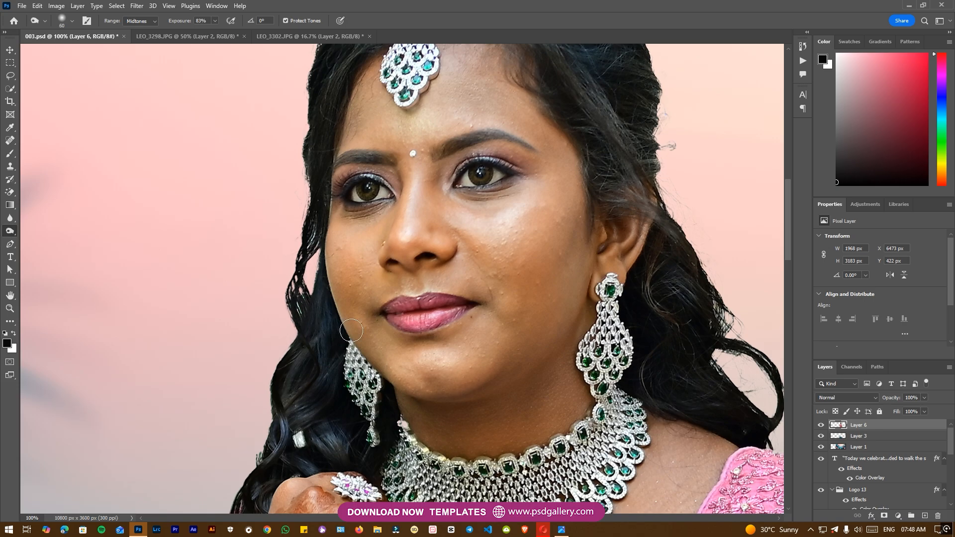
Erase the bright specks between the hair strands beside the cheek with the Background Eraser, reducing its brush to 8 px
key(ctrl+plus)
key(e)
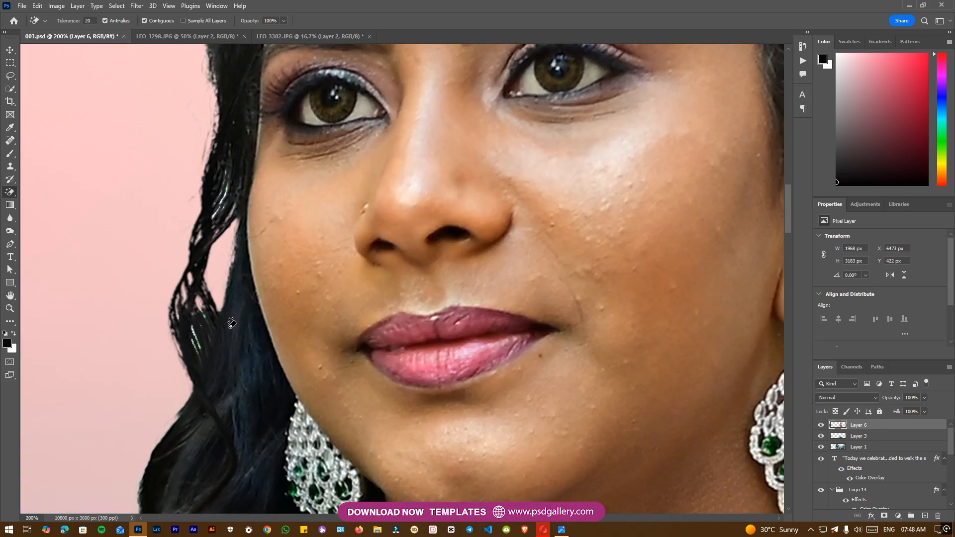
right_click(10, 191)
click(55, 202)
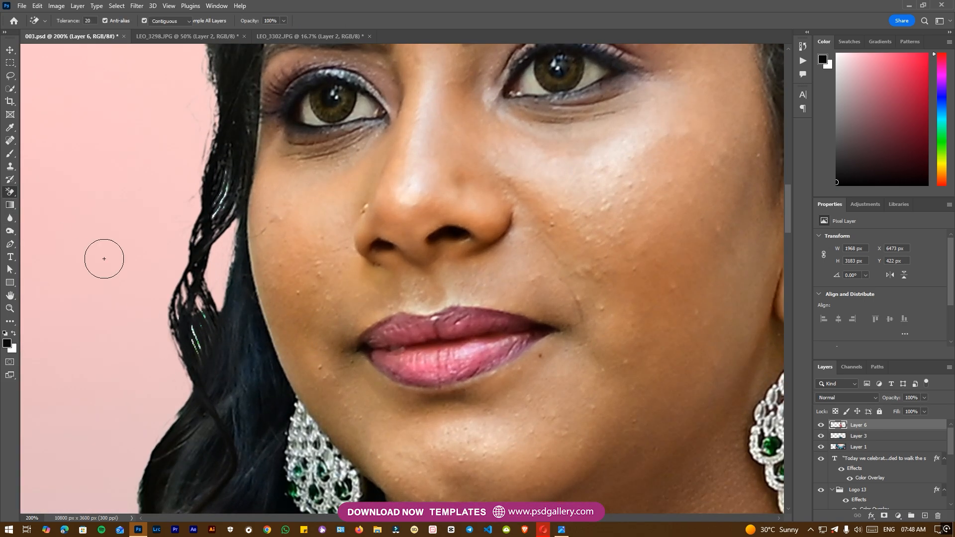
key(bracketleft)
key(bracketleft)
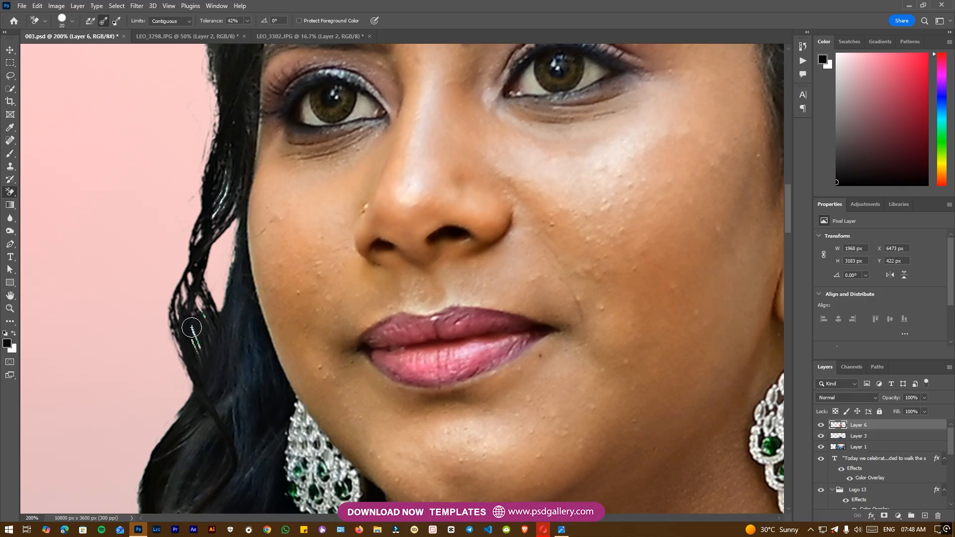
drag(197, 332, 203, 338)
key(ctrl+z)
drag(162, 267, 337, 185)
key(ctrl+plus)
key(ctrl+plus)
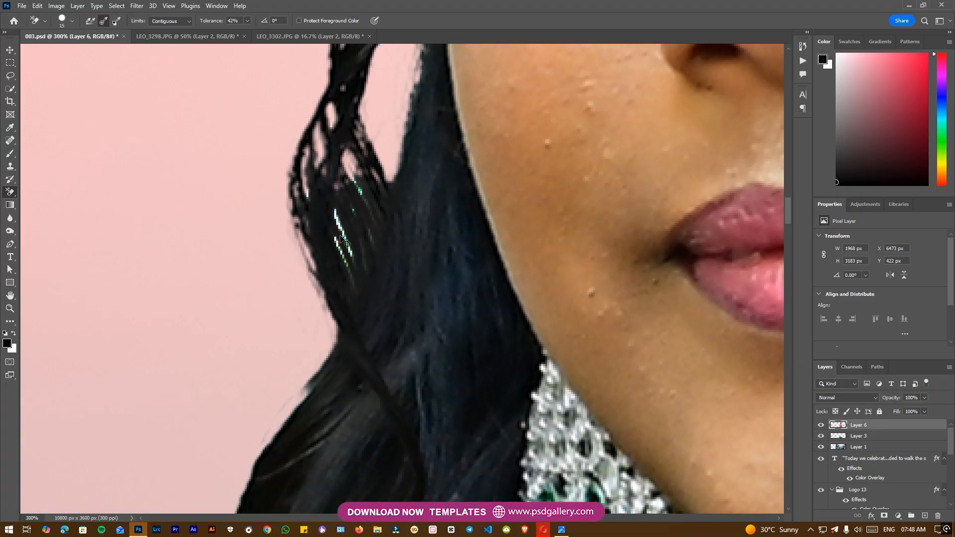
key(bracketleft)
key(ctrl+minus)
key(ctrl+minus)
key(ctrl+minus)
key(ctrl+minus)
key(ctrl+minus)
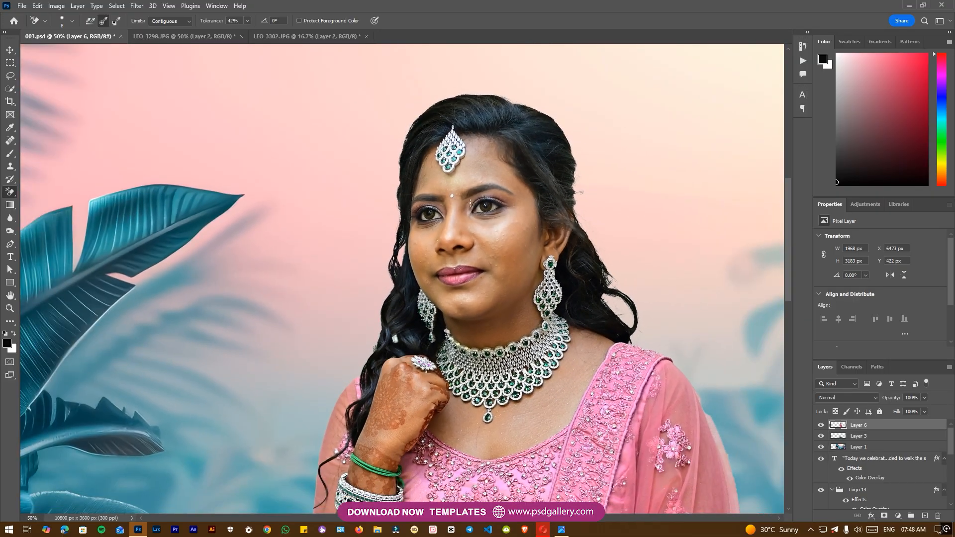
Darken the hair over the bride's crown and the back of her head with the Burn tool using a 175 px brush
mouse_move(500, 182)
mouse_down()
mouse_move(427, 223)
mouse_move(378, 233)
mouse_up()
click(10, 232)
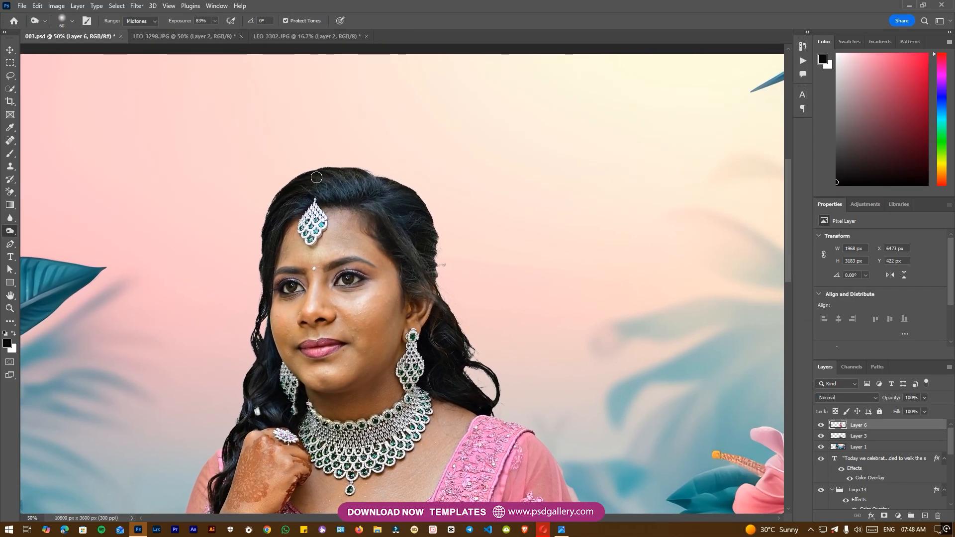
key(bracketright)
mouse_move(388, 179)
mouse_down()
mouse_move(292, 180)
mouse_move(312, 173)
mouse_move(466, 224)
mouse_move(435, 247)
mouse_move(437, 258)
mouse_move(505, 374)
mouse_move(451, 361)
mouse_move(438, 257)
mouse_move(457, 250)
mouse_move(426, 195)
mouse_move(368, 161)
mouse_move(452, 233)
mouse_up()
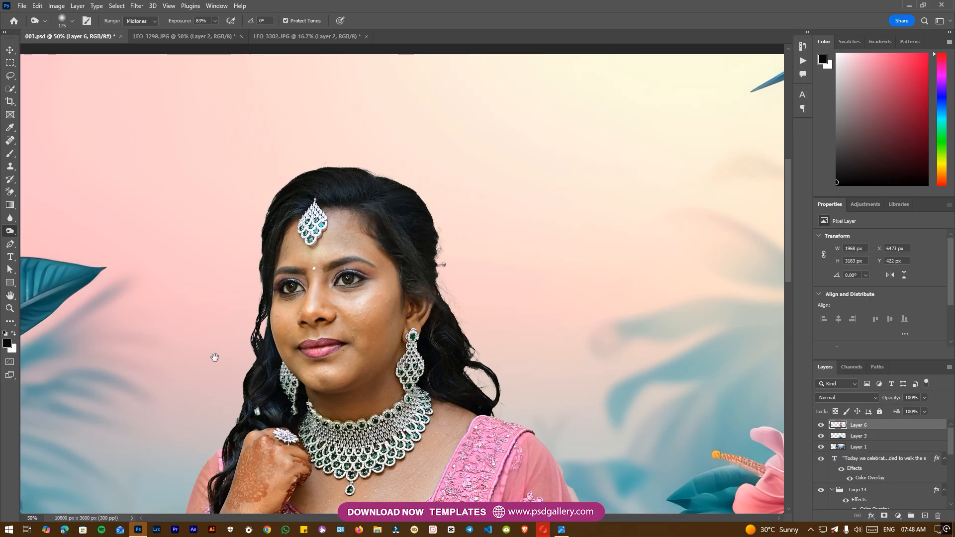
drag(214, 357, 256, 343)
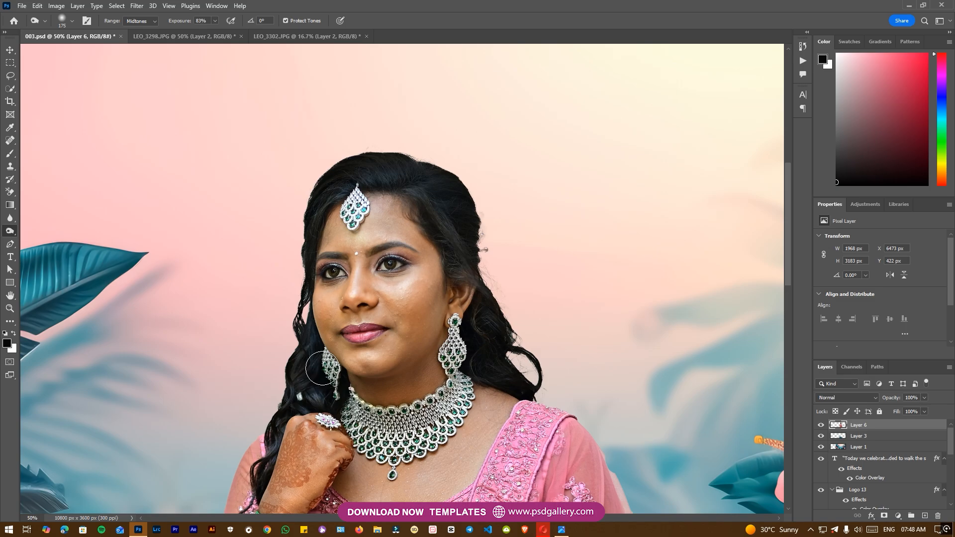
Cover the light specks in the curls above her raised hand with the Clone Stamp using a 25 px brush
key(s)
drag(290, 376, 362, 316)
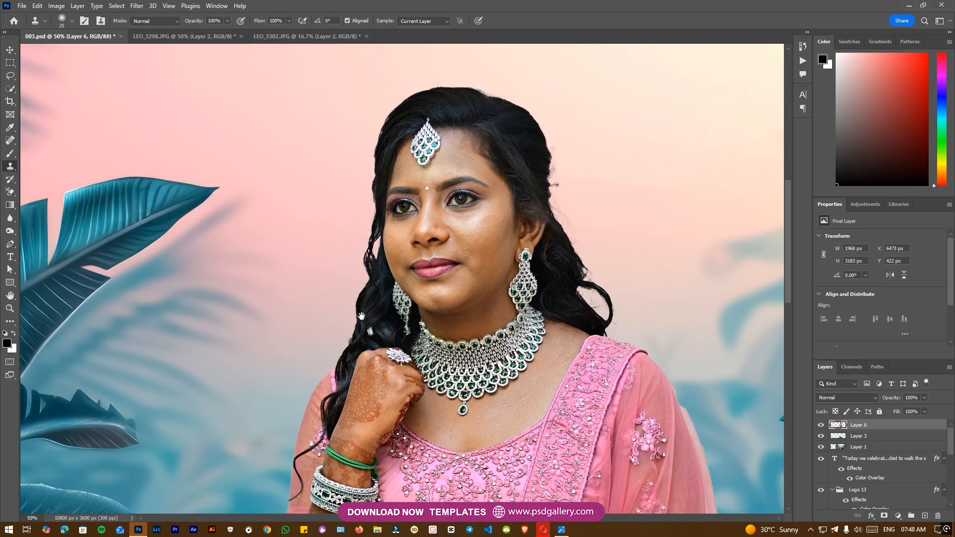
key(ctrl+plus)
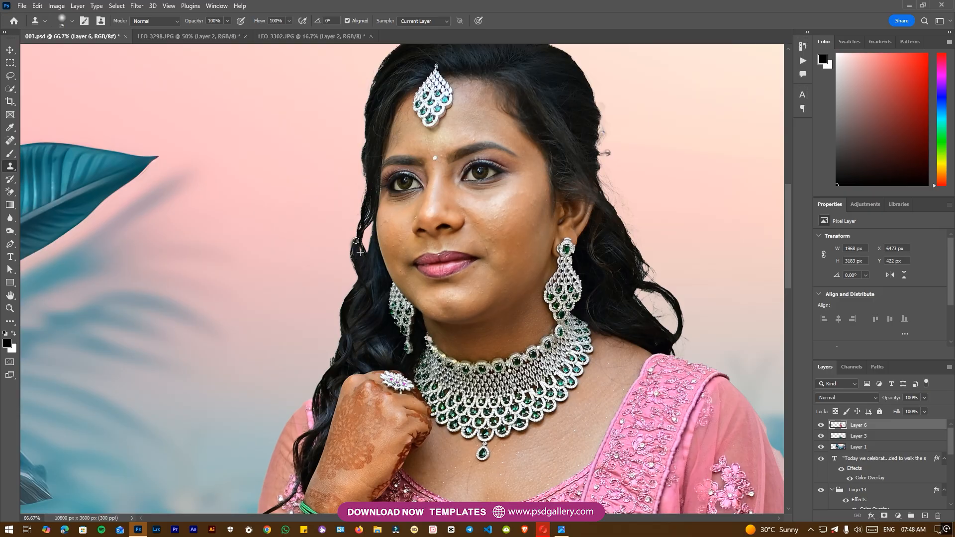
click(414, 253)
drag(415, 251, 308, 274)
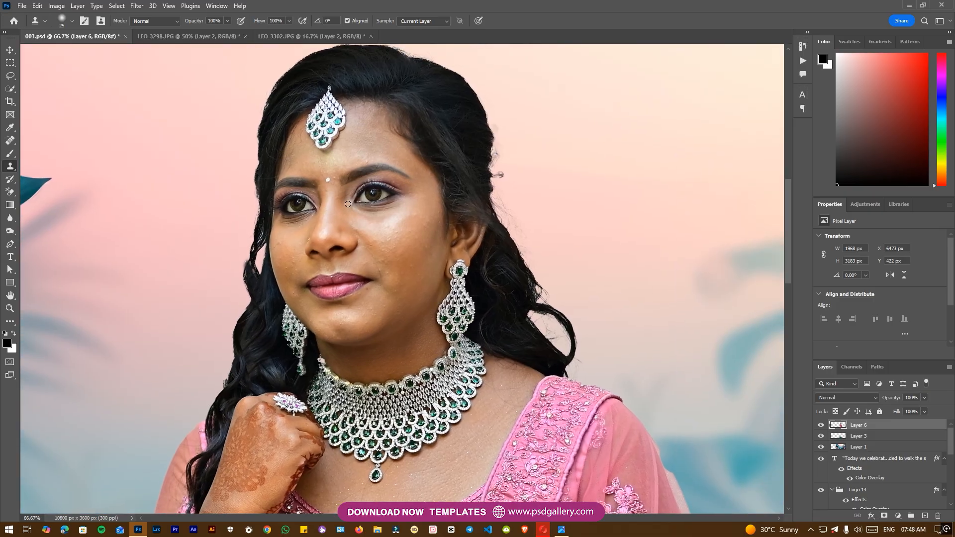
Trace a Pen path from the background beside her shoulder up around the outside of the loose curl behind the earring
key(p)
mouse_move(559, 273)
mouse_down()
mouse_move(550, 264)
mouse_move(375, 252)
mouse_move(322, 267)
mouse_move(400, 287)
mouse_up()
scroll(401, 288, up, 1)
click(508, 398)
drag(481, 420, 457, 432)
drag(444, 431, 436, 434)
click(430, 426)
click(443, 398)
click(441, 351)
click(419, 317)
drag(368, 268, 362, 261)
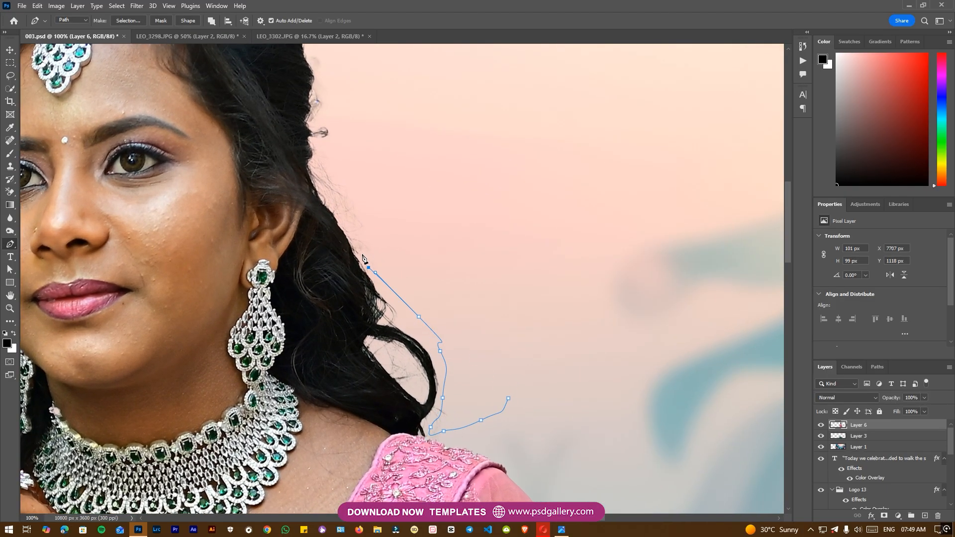
Continue the path past the ear and up the back of the head, looping it out through the background
click(332, 207)
click(316, 191)
drag(313, 178, 310, 168)
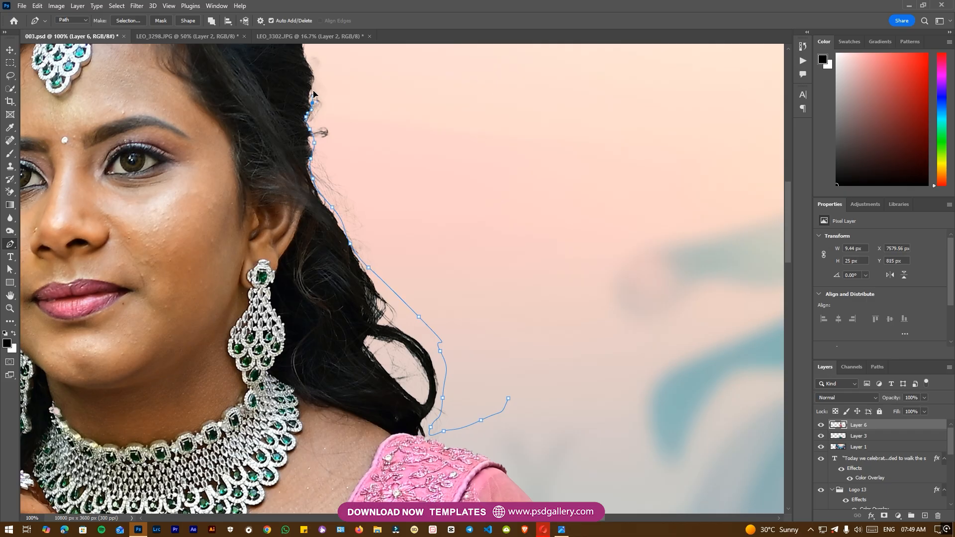
drag(313, 73, 324, 232)
click(318, 195)
click(313, 168)
click(373, 157)
click(511, 261)
drag(540, 348, 540, 366)
Convert the path to a selection with a 20-pixel feather radius, delete the stray hairs inside it and deselect
click(124, 20)
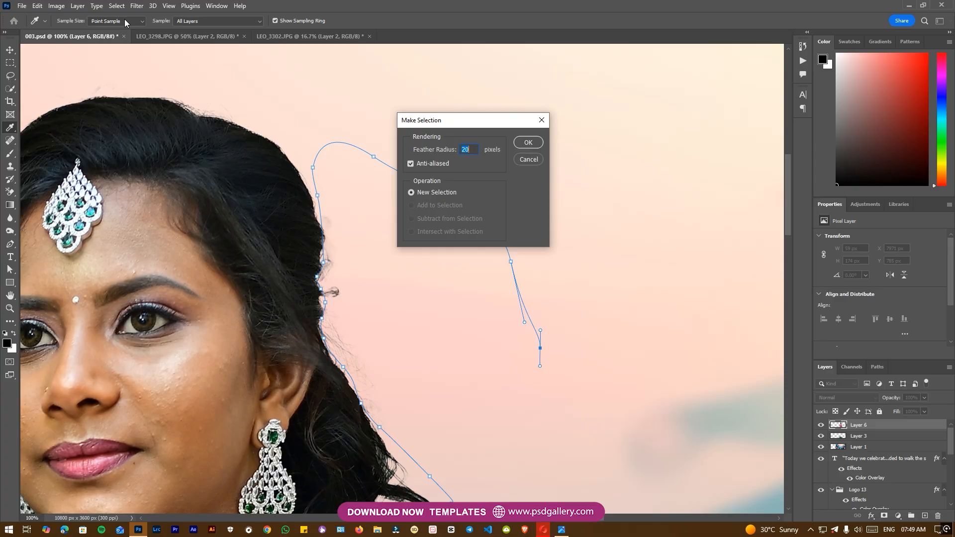
key(Return)
key(Delete)
key(ctrl+d)
Start a Pen path along the outer edge of the wavy strand beside the bride's far cheek
drag(345, 252, 403, 197)
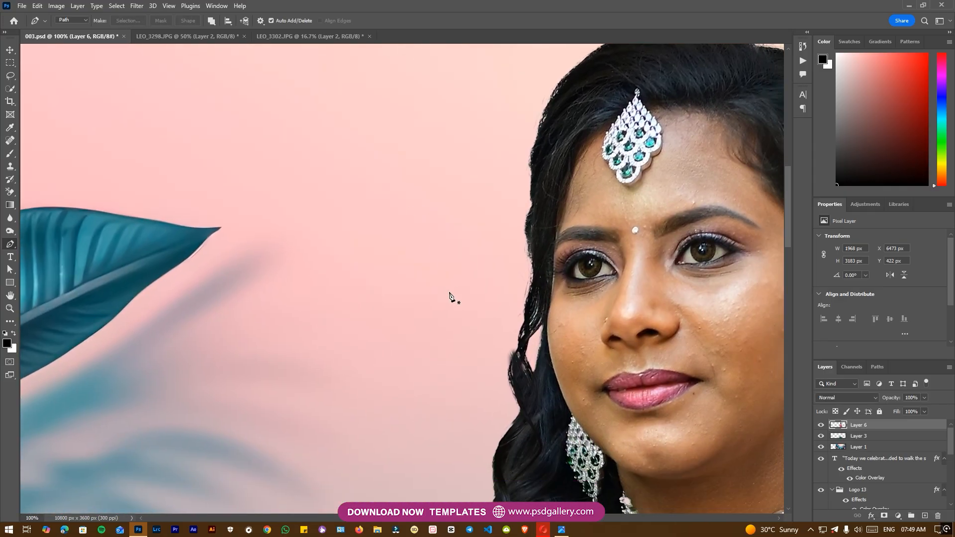
drag(499, 398, 468, 453)
click(484, 464)
click(480, 449)
click(476, 429)
click(484, 407)
click(485, 401)
click(489, 385)
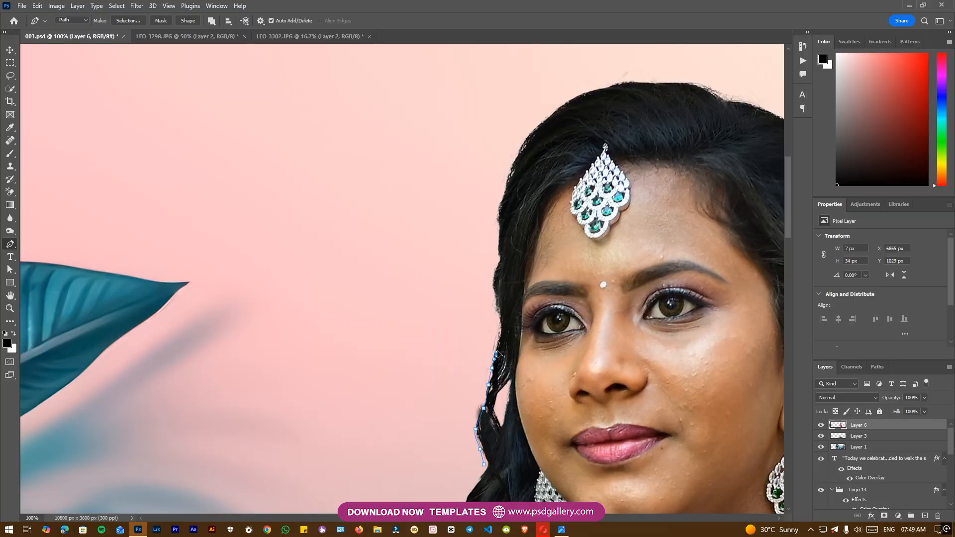
Extend the path up the far side of the head to the crown and loop it back through the pink background
click(497, 275)
click(499, 256)
drag(516, 155, 528, 134)
click(534, 102)
click(479, 115)
click(426, 156)
click(348, 285)
click(338, 310)
drag(329, 332, 326, 338)
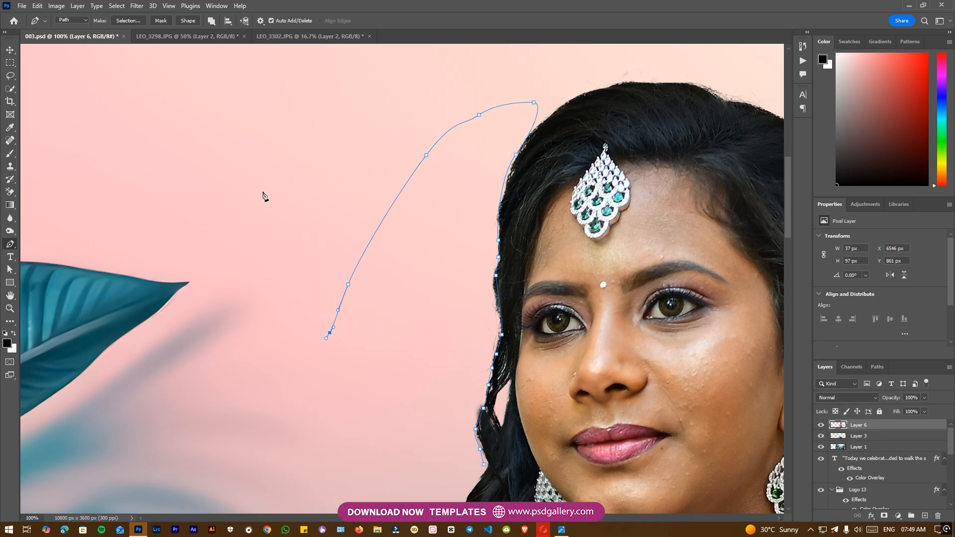
Turn the path on the far side of the head into a selection, clear the stray edge hairs and deselect
click(132, 21)
key(Return)
key(ctrl+d)
Examine the cleaned hair edges and the bride's facial skin at several magnifications
key(ctrl+minus)
key(ctrl+minus)
key(ctrl+minus)
drag(518, 354, 422, 269)
key(ctrl+minus)
drag(471, 324, 420, 241)
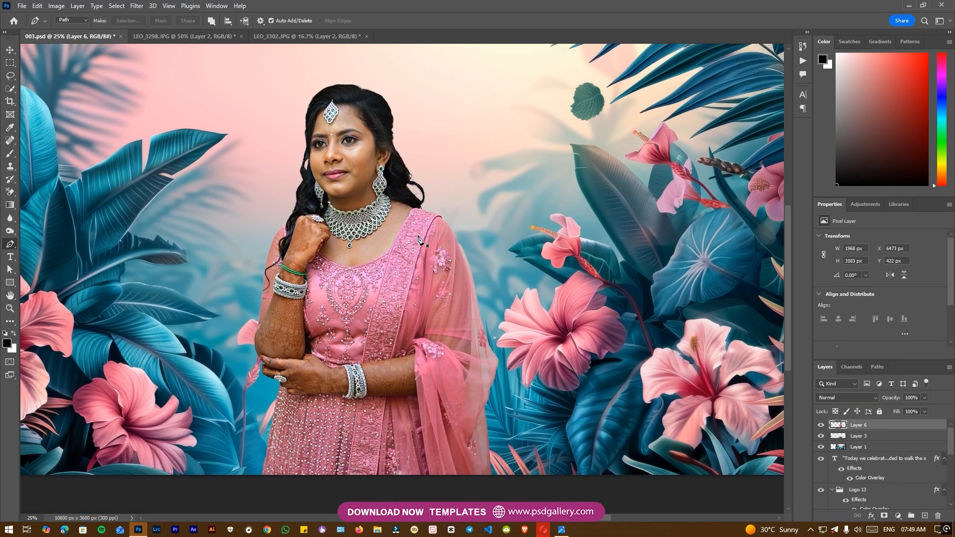
key(ctrl+plus)
drag(351, 145, 366, 280)
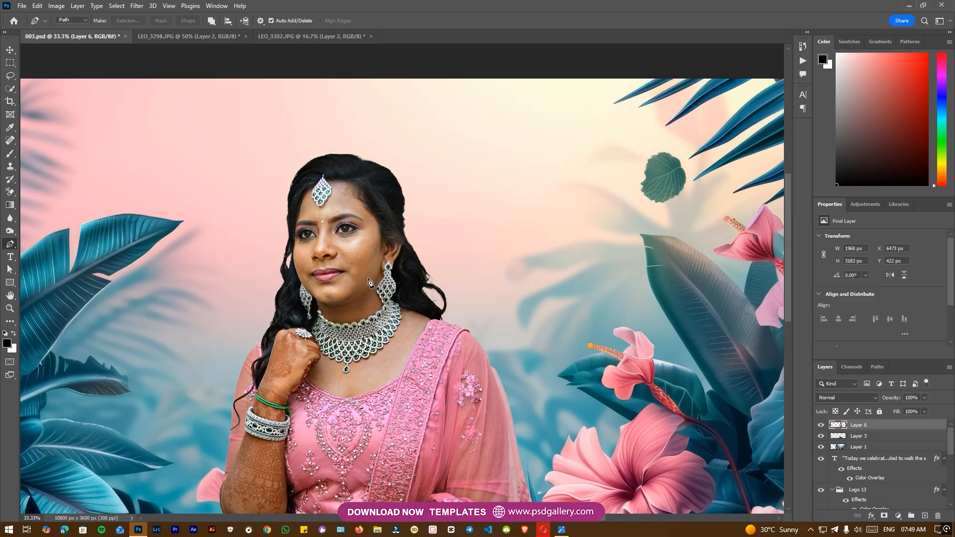
key(j)
scroll(346, 246, up, 1)
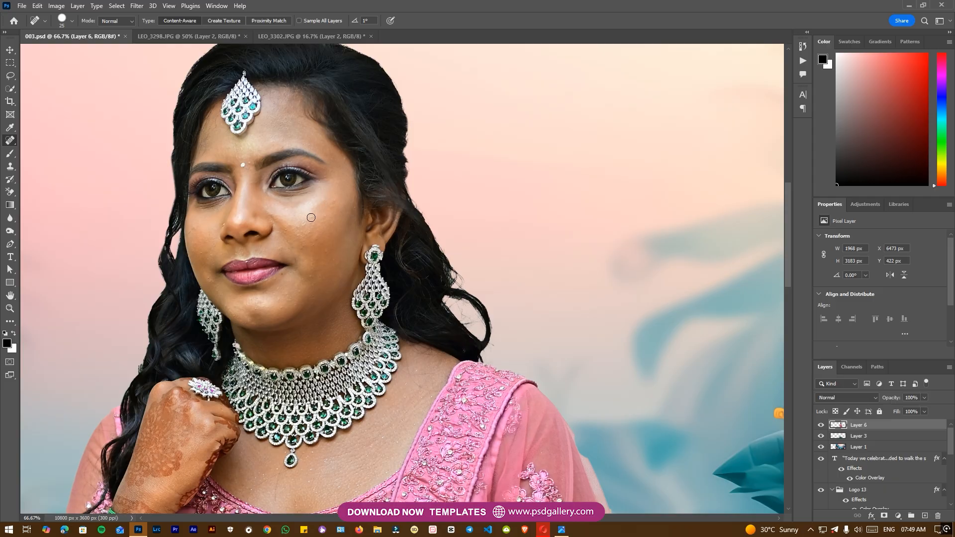
scroll(349, 236, down, 3)
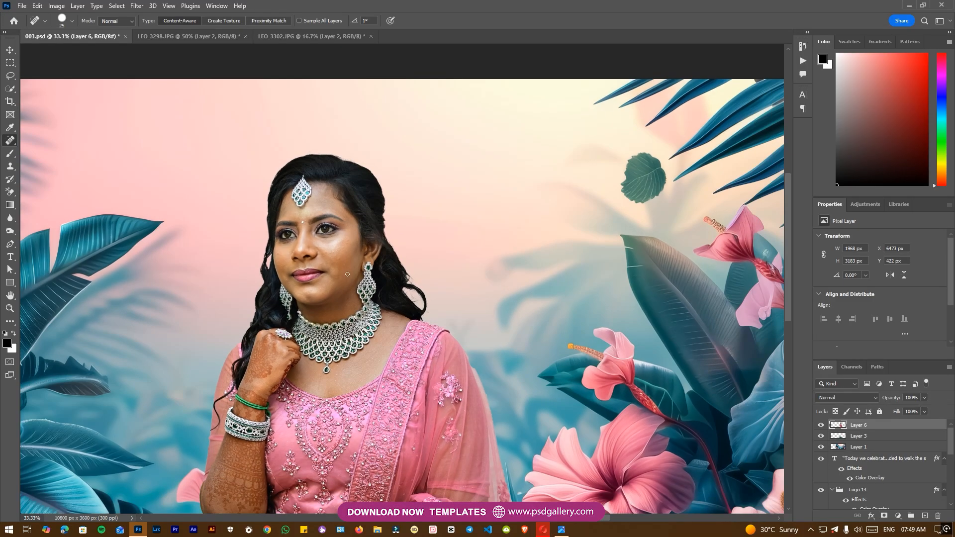
Run the Skin Retouching action on Layer 6 with a High Pass radius of 9.4 and a Gaussian Blur radius of 2.5 pixels
key(v)
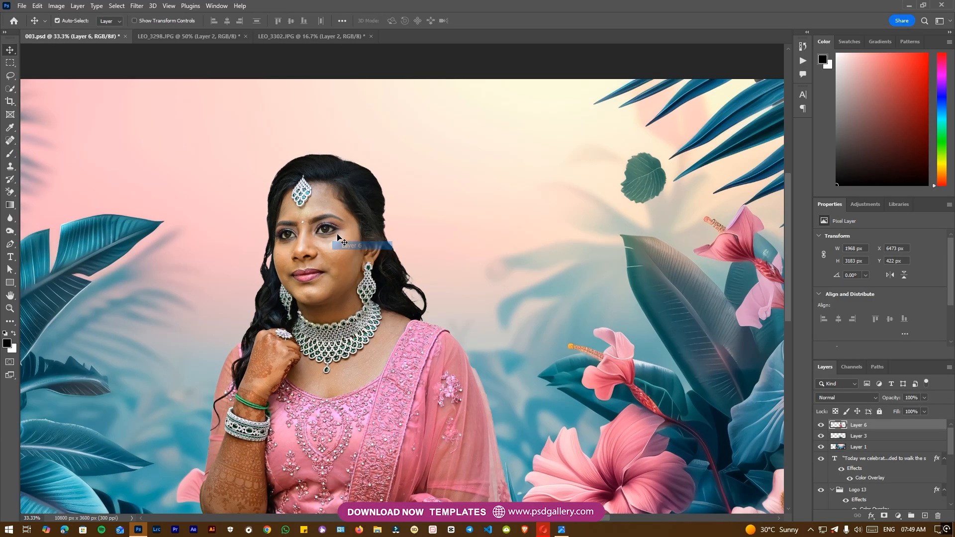
click(217, 6)
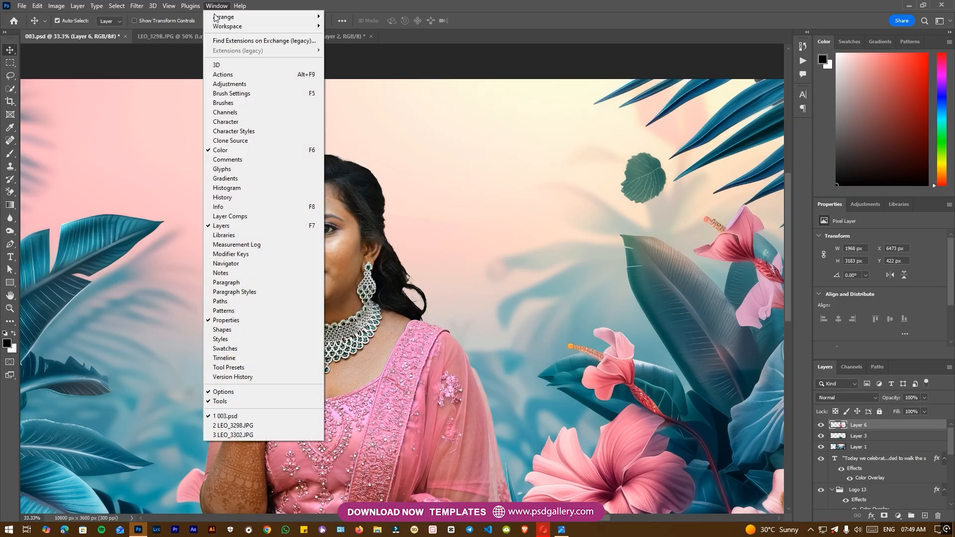
click(228, 76)
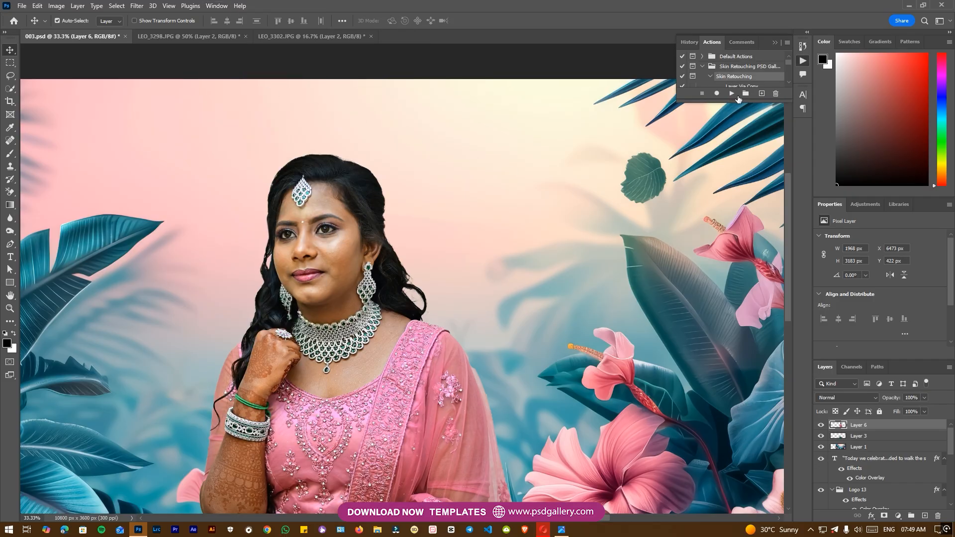
click(731, 94)
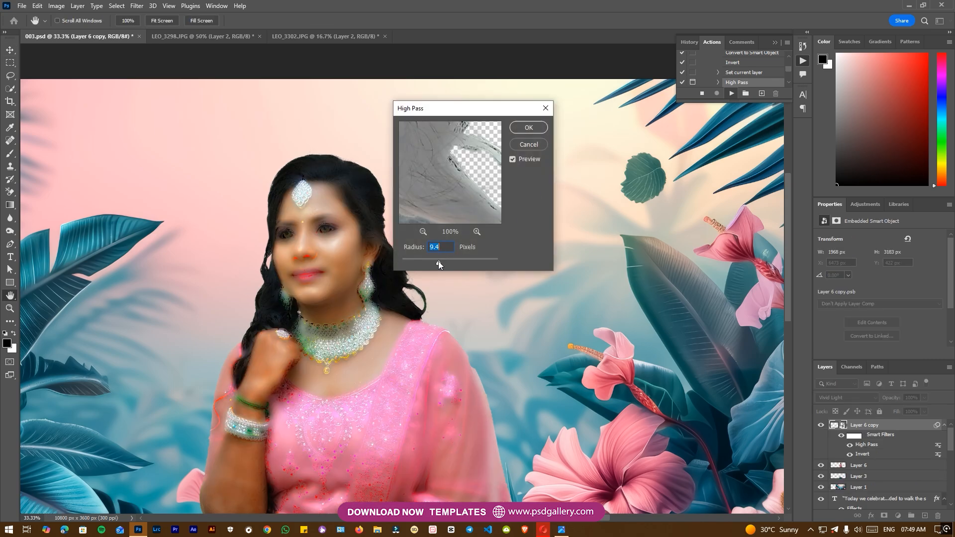
click(537, 126)
click(683, 280)
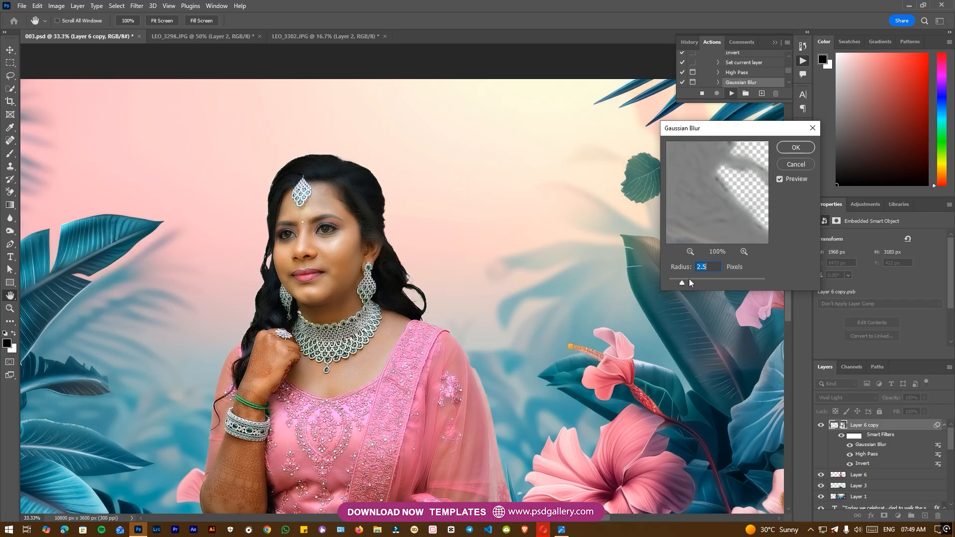
click(802, 149)
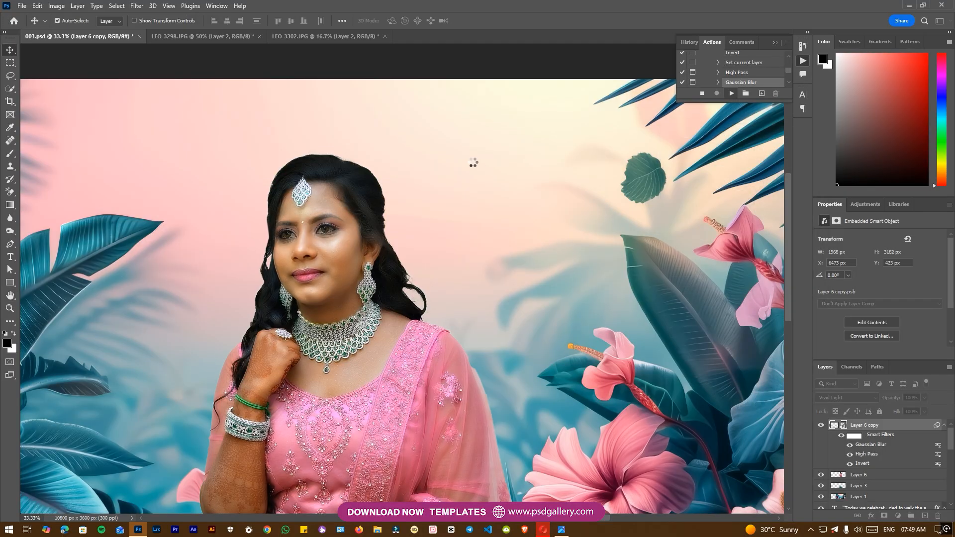
Paint white on the Layer 6 copy mask to smooth the forehead, cheeks and chin, using a soft brush around 80 to 90 px
scroll(360, 238, up, 3)
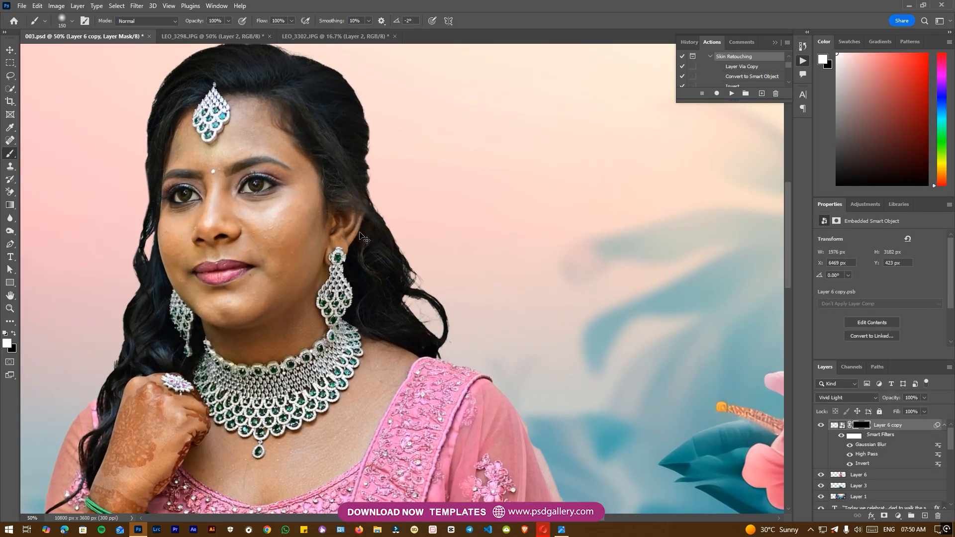
key(bracketleft)
key(bracketleft)
key(bracketleft)
key(bracketleft)
key(bracketleft)
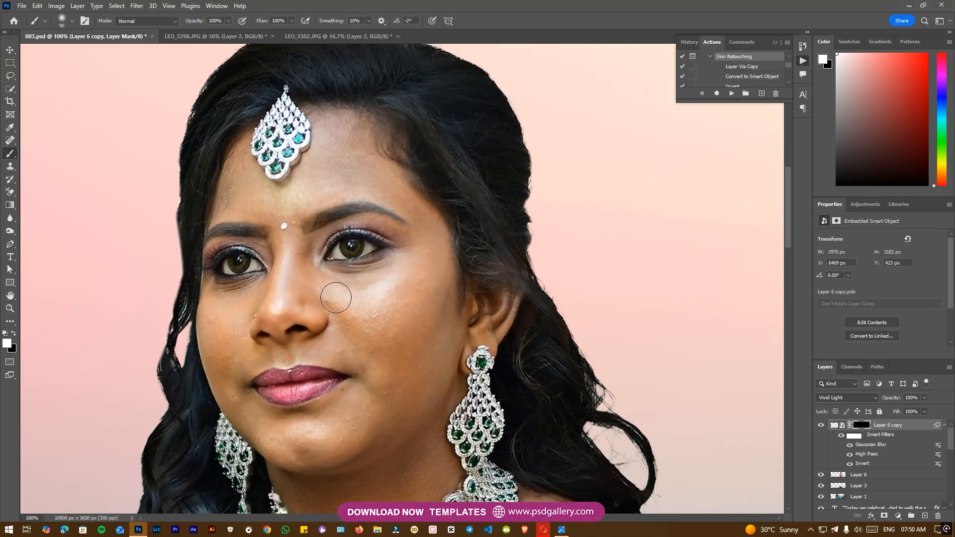
key(bracketright)
key(bracketright)
key(bracketleft)
key(bracketleft)
key(bracketleft)
key(bracketright)
key(bracketright)
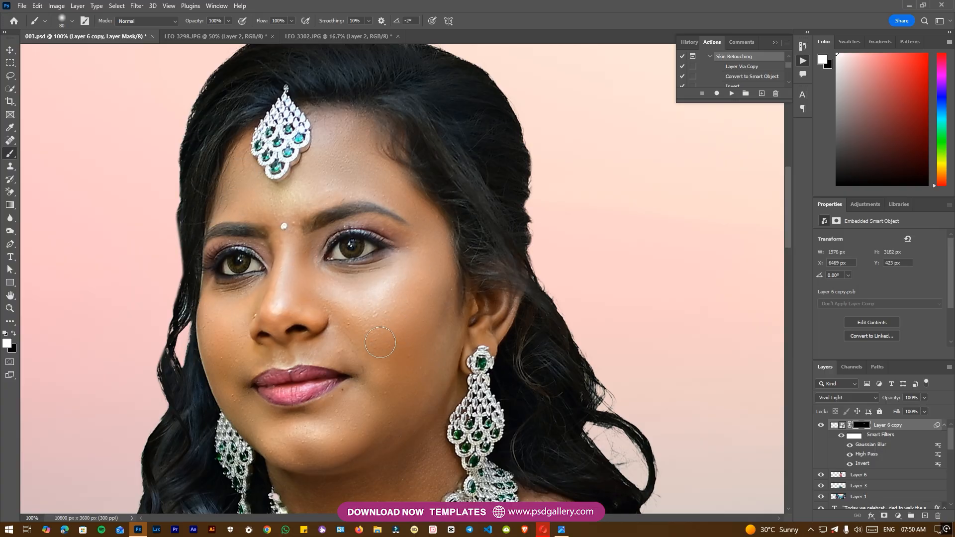
Refine the smoothing mask on the remaining rough facial skin with varied brush sizes, enlarging the brush to 125 px
key(bracketleft)
key(bracketleft)
key(bracketleft)
key(bracketleft)
key(bracketright)
key(bracketright)
key(bracketleft)
key(bracketleft)
key(bracketright)
key(bracketright)
key(bracketright)
key(bracketright)
key(bracketright)
key(bracketright)
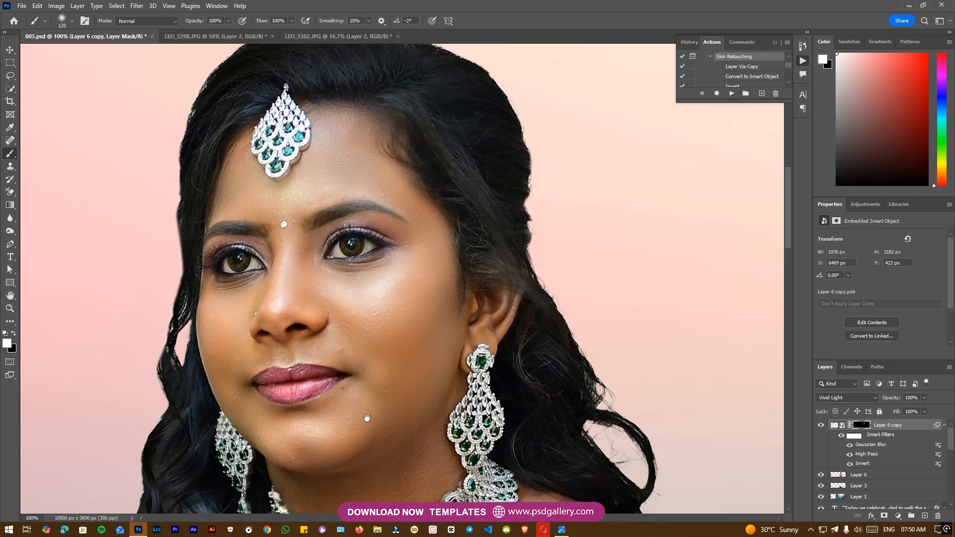
Paint the smoothing mask over the bride's neck and the chest around the necklace with the 125 px brush
scroll(419, 353, down, 3)
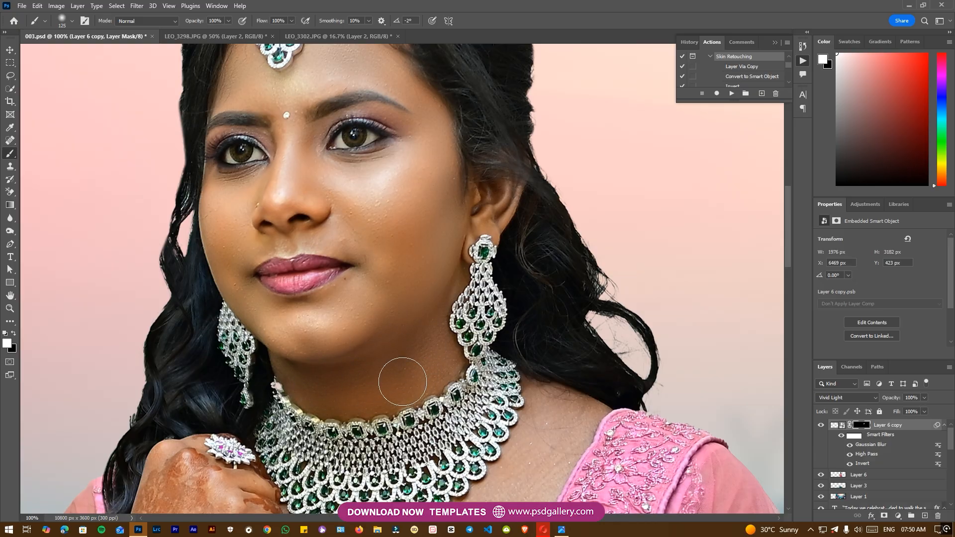
drag(430, 344, 417, 269)
scroll(417, 269, down, 2)
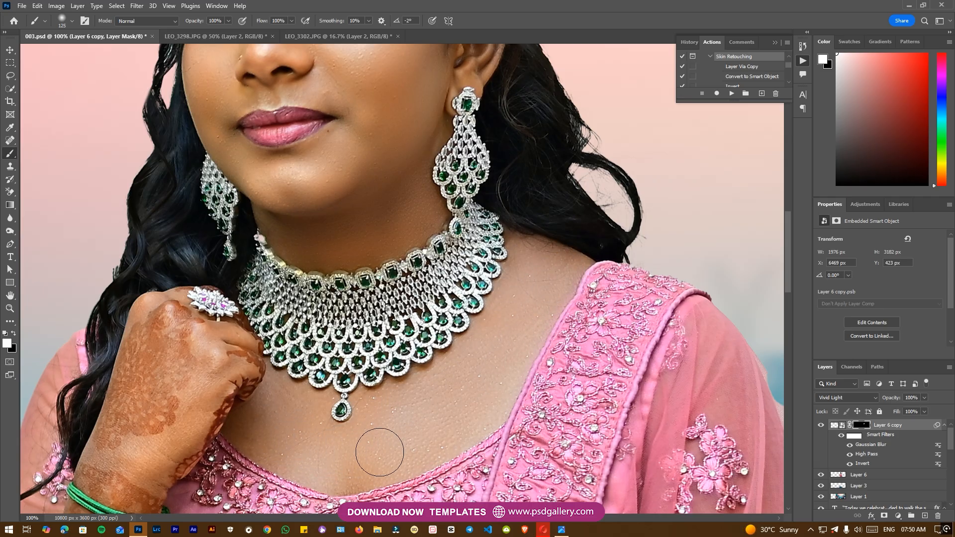
Paint the smoothing mask over her hands and forearms, enlarging the brush to 175 px
key(ctrl+minus)
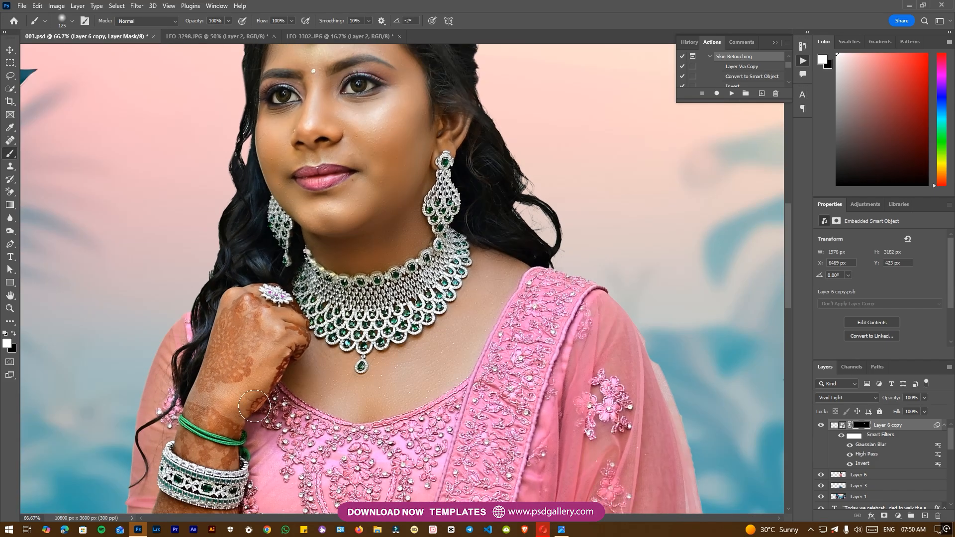
key(ctrl+minus)
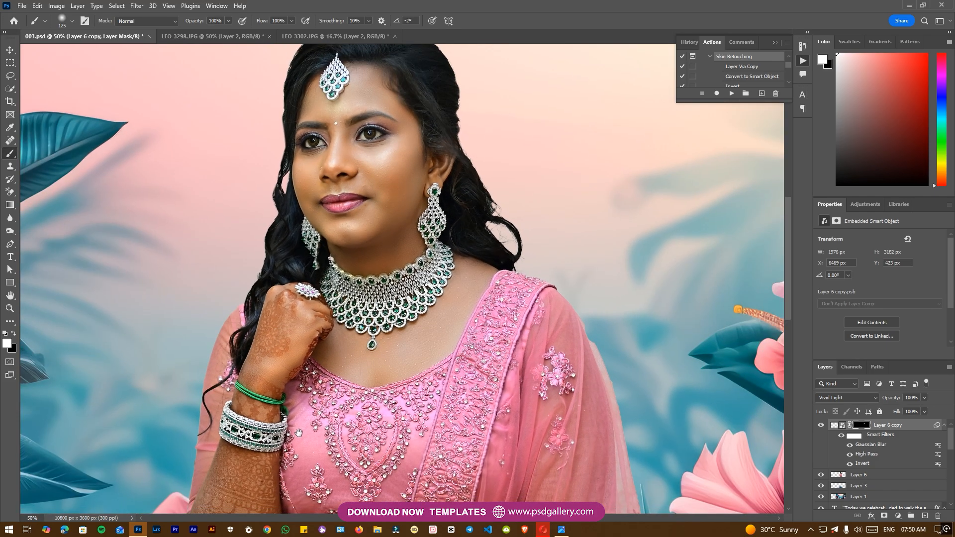
scroll(348, 388, down, 4)
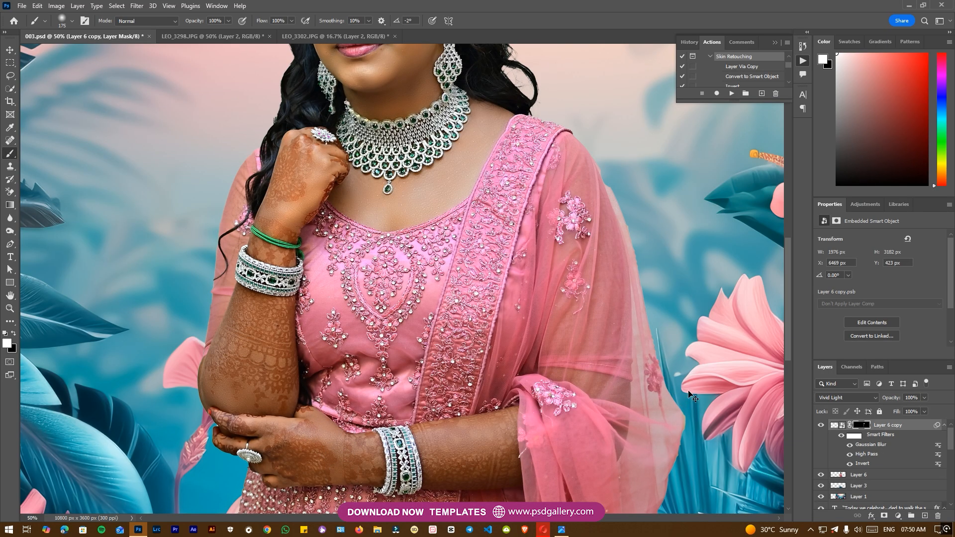
Toggle the Layer 6 copy smoothing off and on to compare, and merge it with Layer 6
key(ctrl+minus)
key(ctrl+minus)
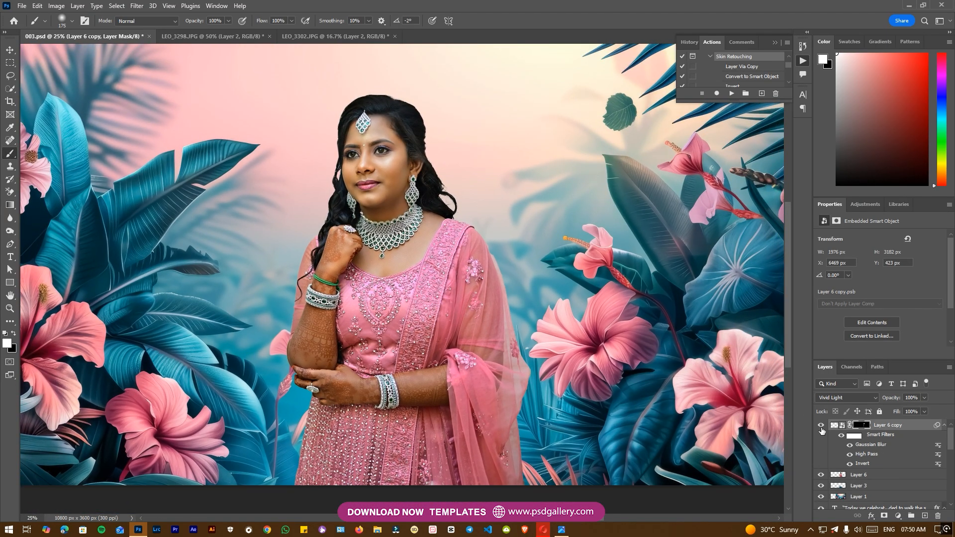
click(821, 427)
click(821, 427)
shift+click(866, 477)
right_click(866, 476)
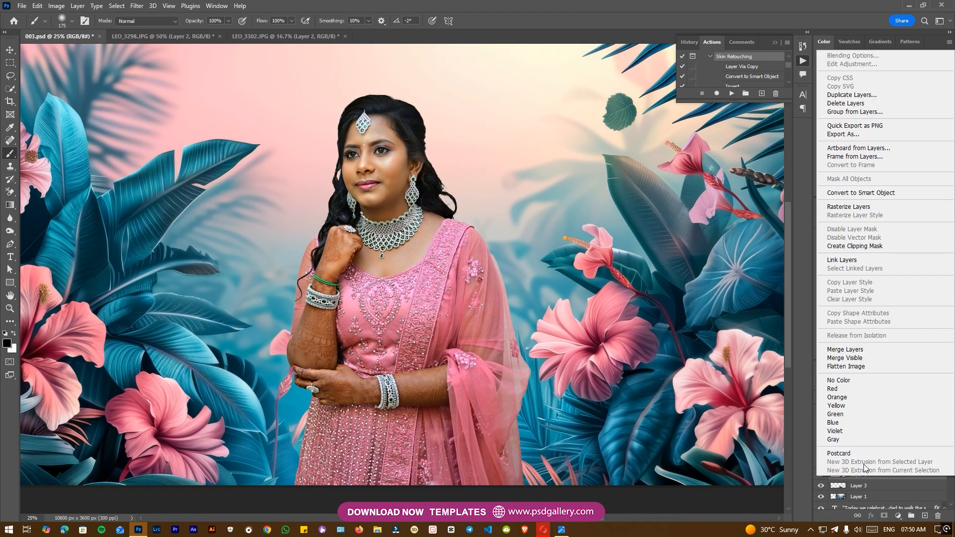
click(855, 354)
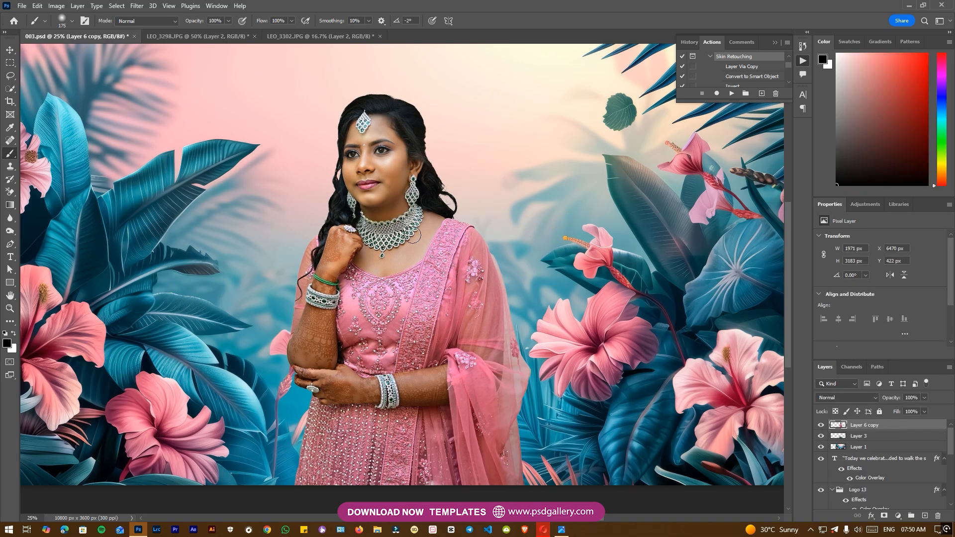
key(ctrl+minus)
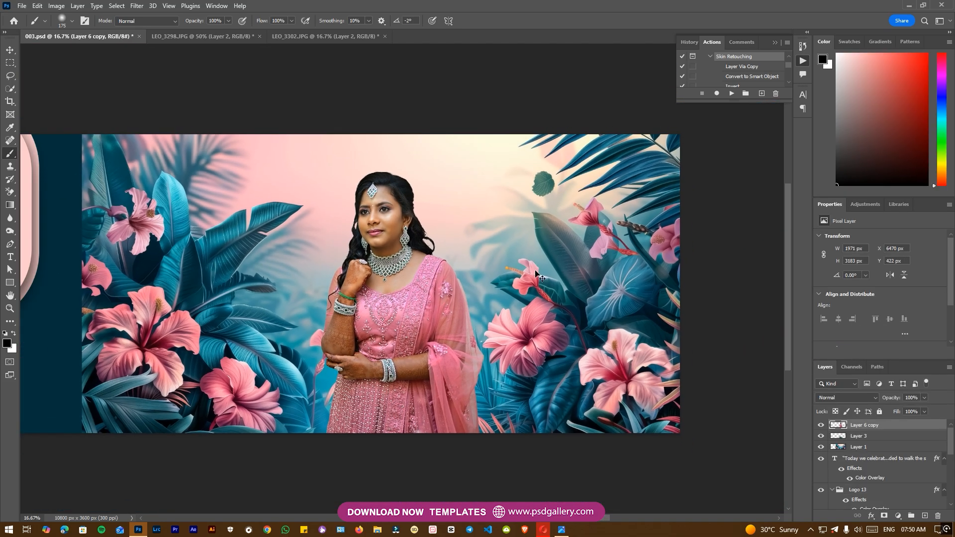
Brighten the standing bride cutout with Levels, setting the white input level to 239
key(ctrl+l)
drag(828, 287, 820, 288)
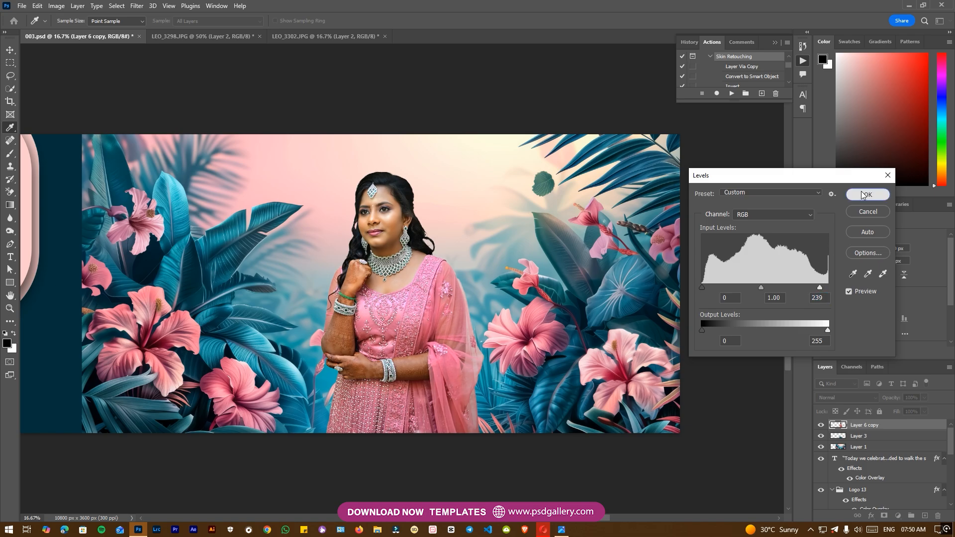
click(863, 195)
Adjust the standing bride's tones in Camera Raw: Temperature -9, Tint +15, Whites +16 and Blacks +48
key(ctrl+plus)
key(v)
ctrl+right_click(386, 182)
click(398, 187)
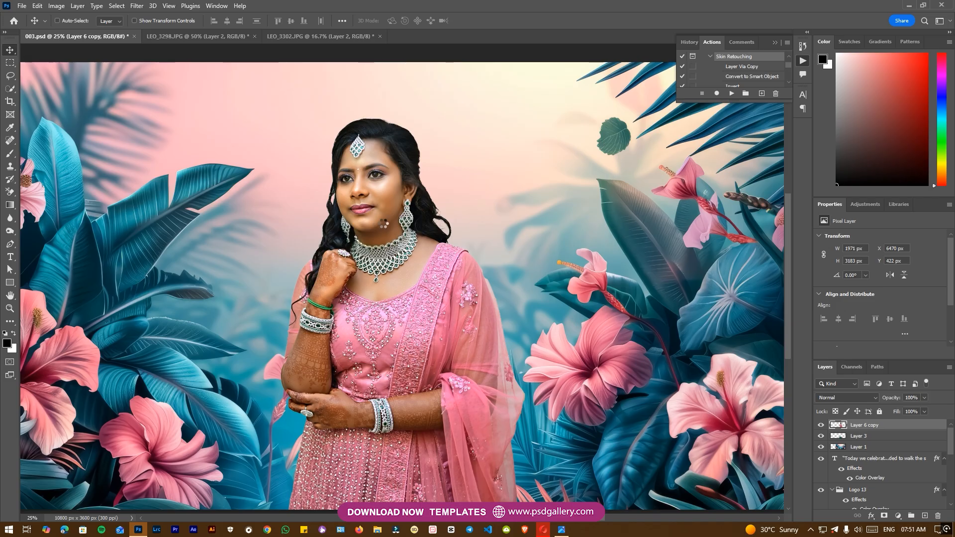
key(ctrl+shift+a)
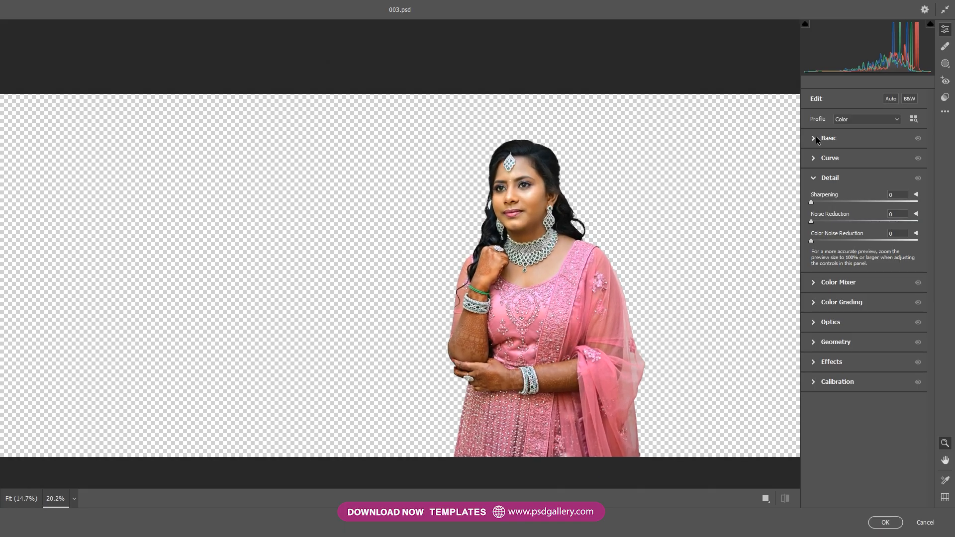
click(827, 138)
mouse_move(864, 292)
mouse_down()
mouse_move(881, 291)
mouse_move(874, 277)
mouse_up()
mouse_move(865, 175)
mouse_down()
mouse_move(873, 192)
mouse_move(859, 175)
mouse_up()
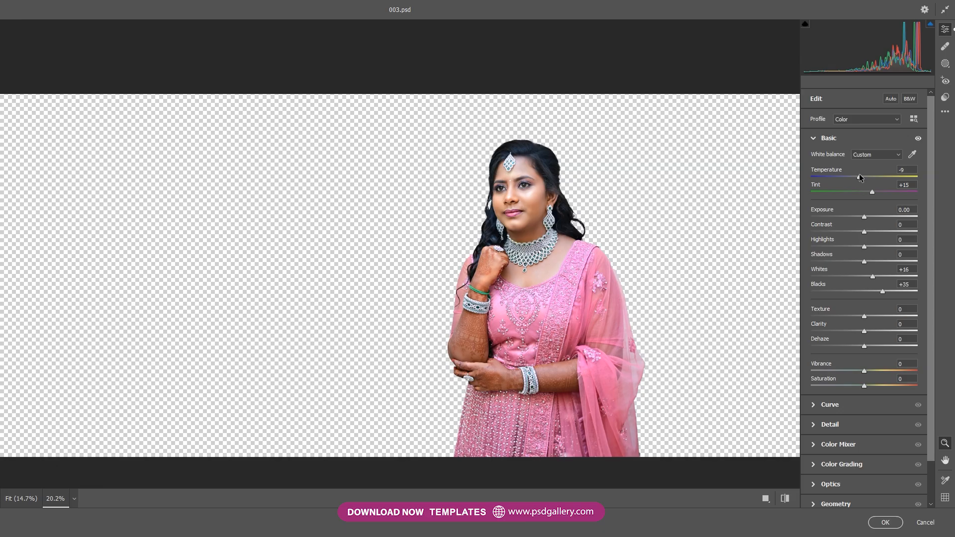
drag(883, 292, 891, 291)
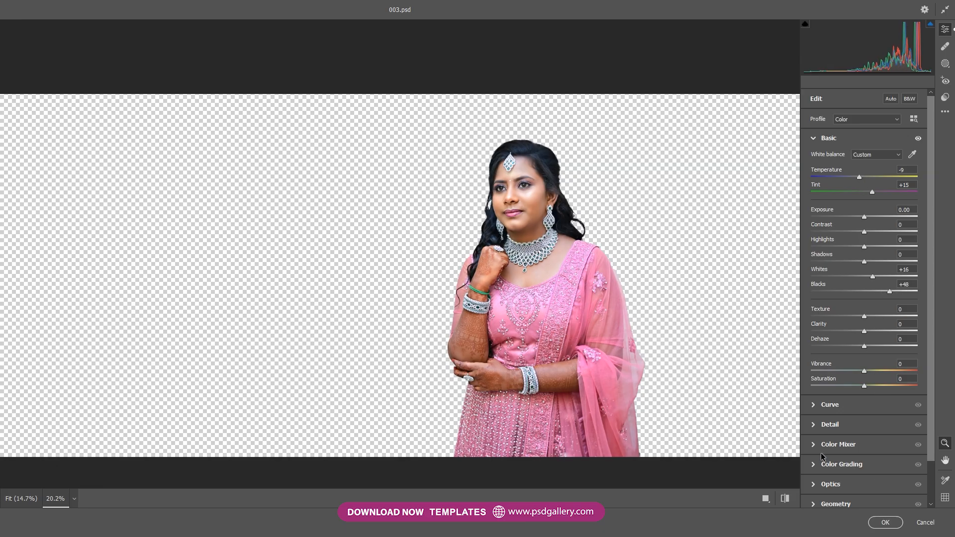
Set the Camera Raw sharpening to 81 and apply the filter to the bride cutout
click(813, 425)
drag(867, 202, 868, 202)
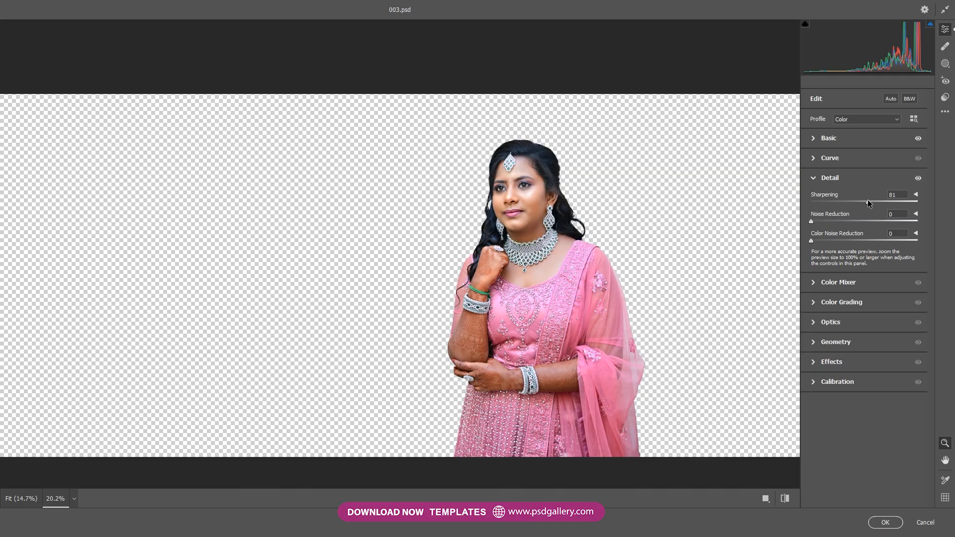
click(885, 521)
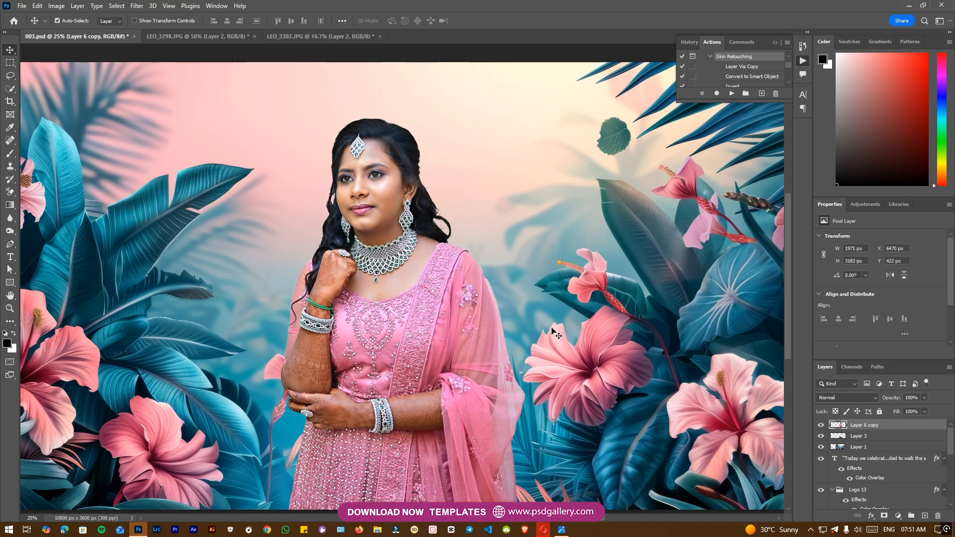
Start a Pen path in the background beside the sheer dupatta's lower end, curving it below the canvas edge to the dupatta
key(ctrl+minus)
drag(463, 321, 537, 312)
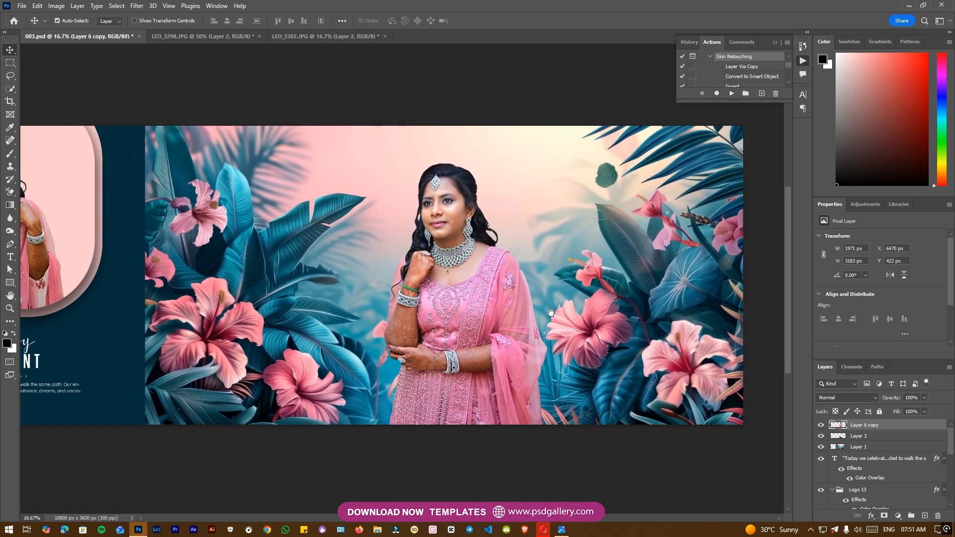
drag(602, 337, 563, 327)
drag(496, 302, 518, 307)
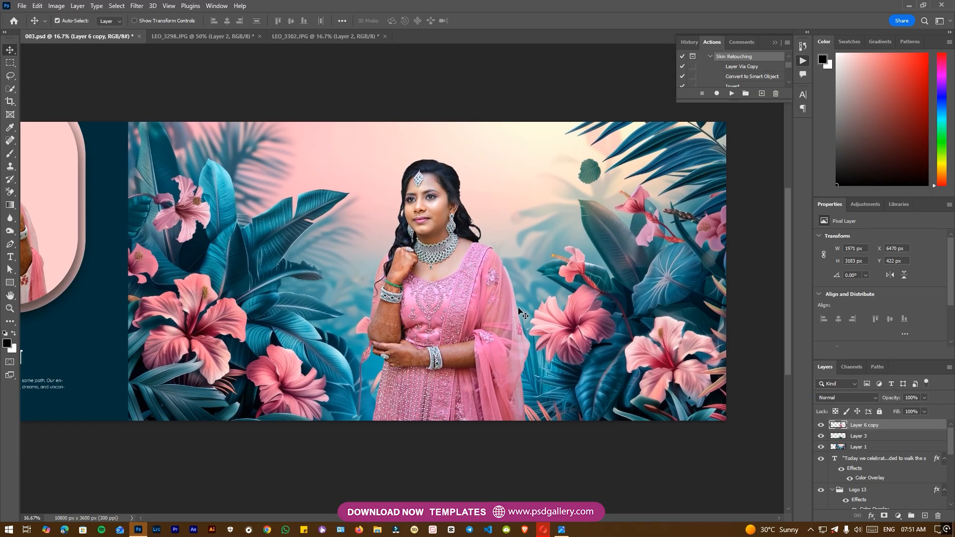
key(p)
drag(567, 350, 508, 297)
key(ctrl+plus)
key(ctrl+plus)
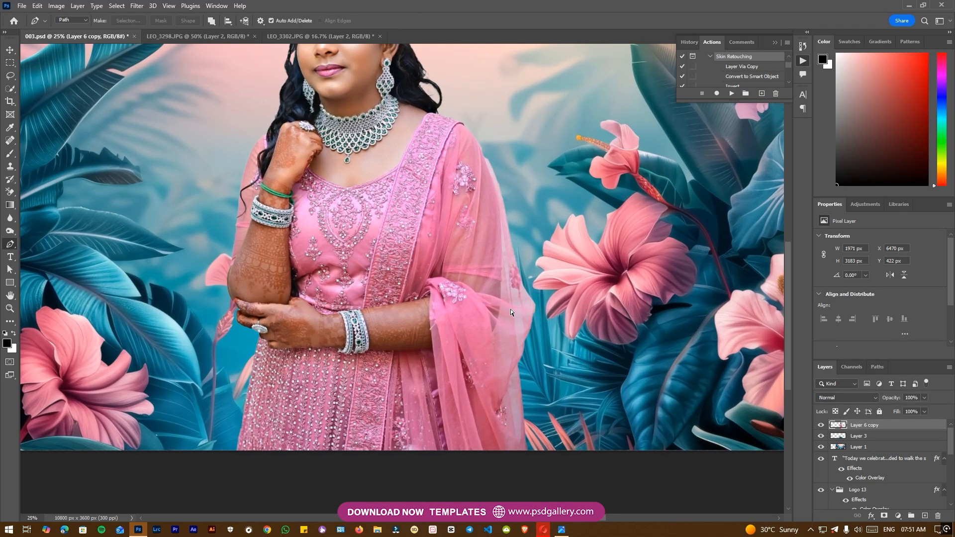
drag(523, 349, 512, 312)
click(585, 414)
click(561, 442)
click(531, 445)
click(512, 432)
Continue the Pen path up along the dupatta's outer edge to the bride's shoulder, leaving the excess sheer fabric outside
click(508, 416)
click(509, 406)
click(508, 396)
click(499, 298)
click(501, 279)
click(504, 260)
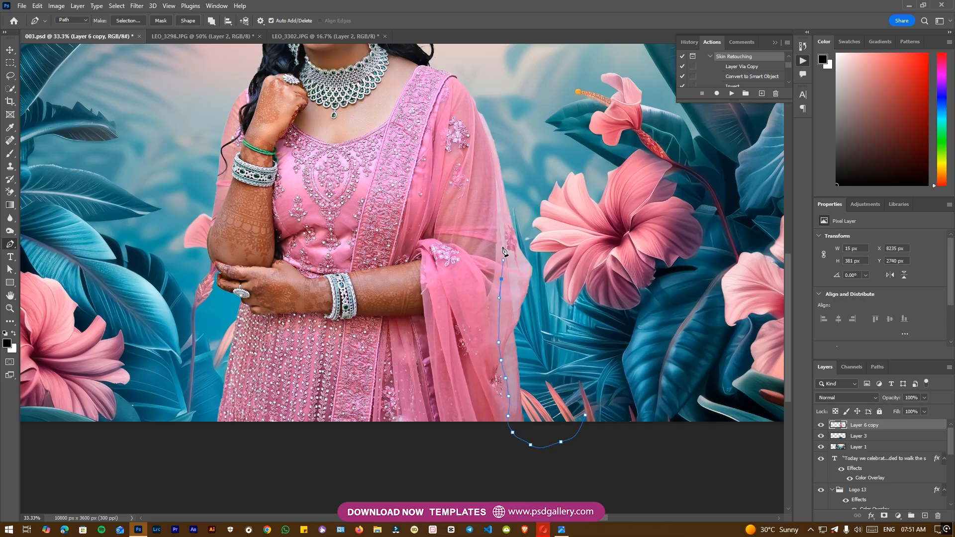
click(493, 155)
click(486, 135)
Loop the path back through the background, convert it to a selection with 2 px feather and delete the excess dupatta fabric
drag(535, 88, 566, 143)
drag(593, 229, 607, 279)
drag(609, 320, 608, 339)
drag(611, 377, 613, 388)
click(128, 21)
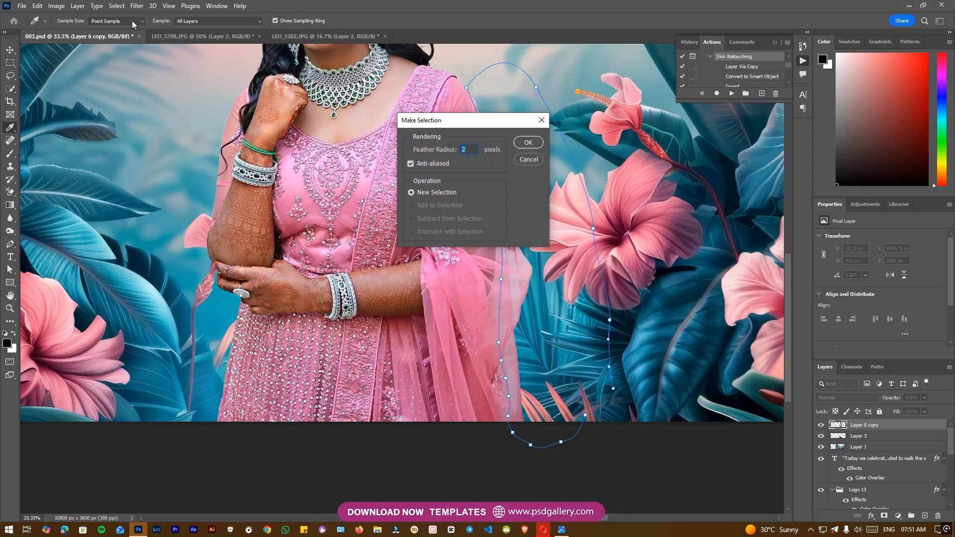
key(Return)
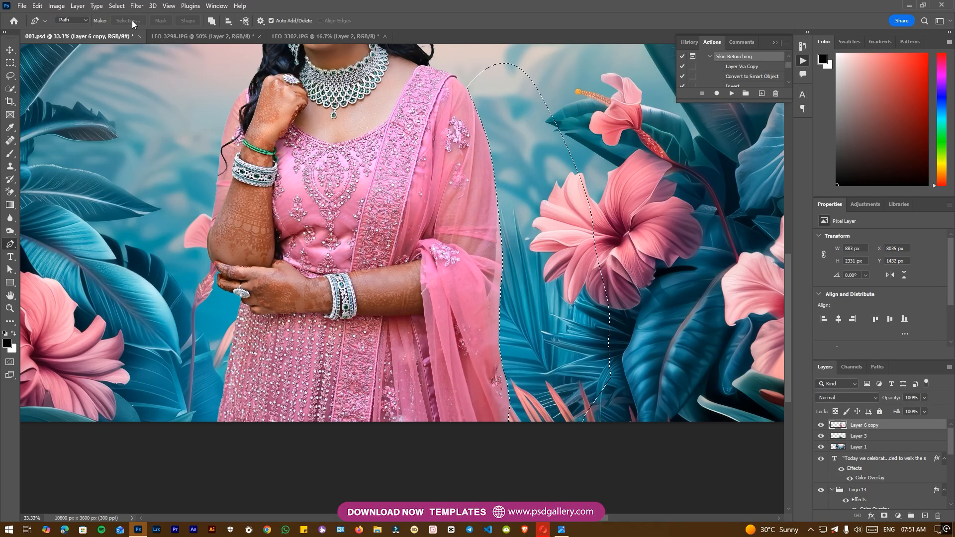
key(ctrl+minus)
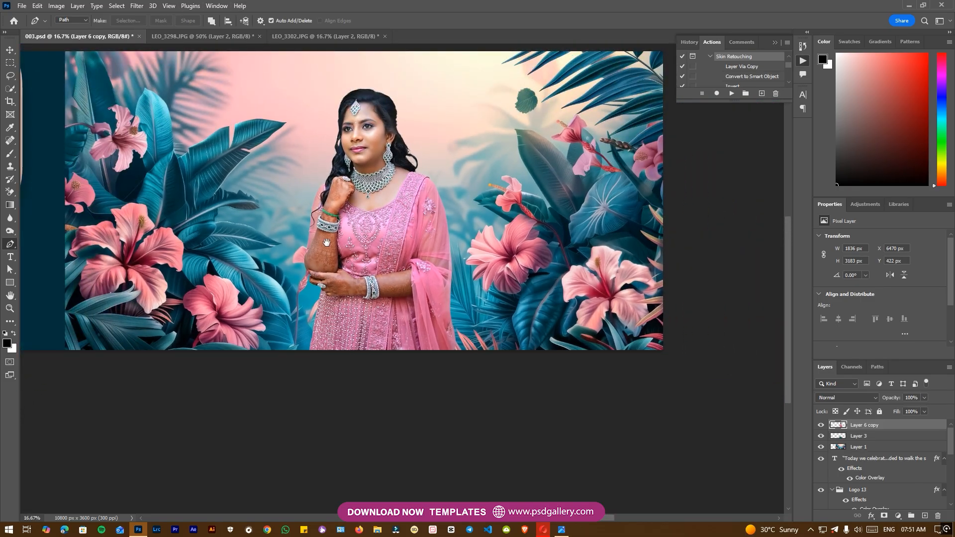
Lighten the standing bride cutout with the Dodge tool, using a 1200 px brush on Midtones at 61% exposure
key(ctrl+plus)
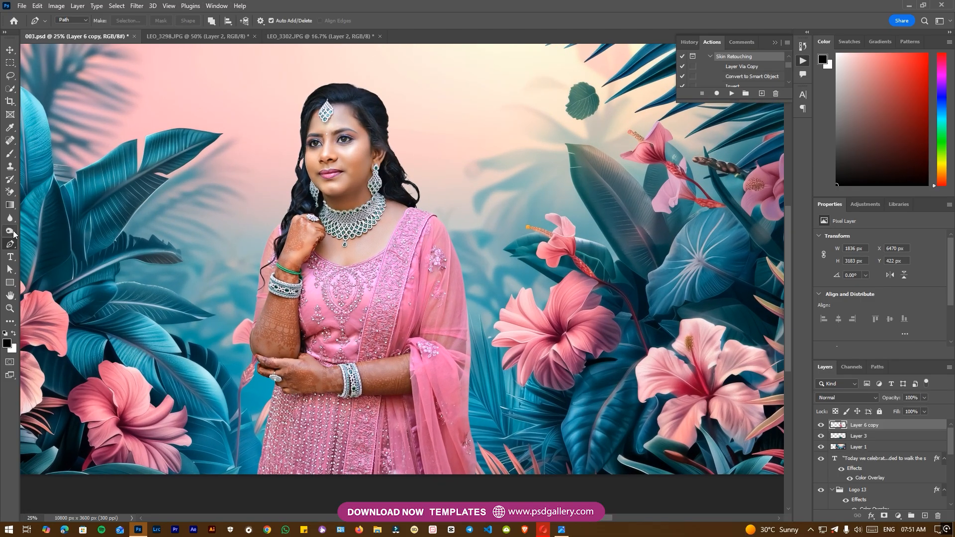
right_click(14, 234)
click(40, 232)
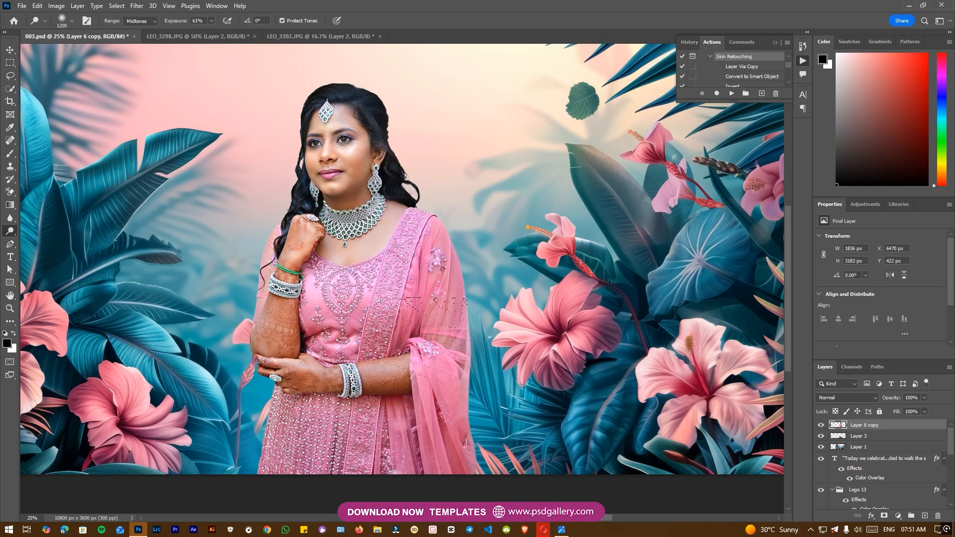
key(v)
key(ctrl+minus)
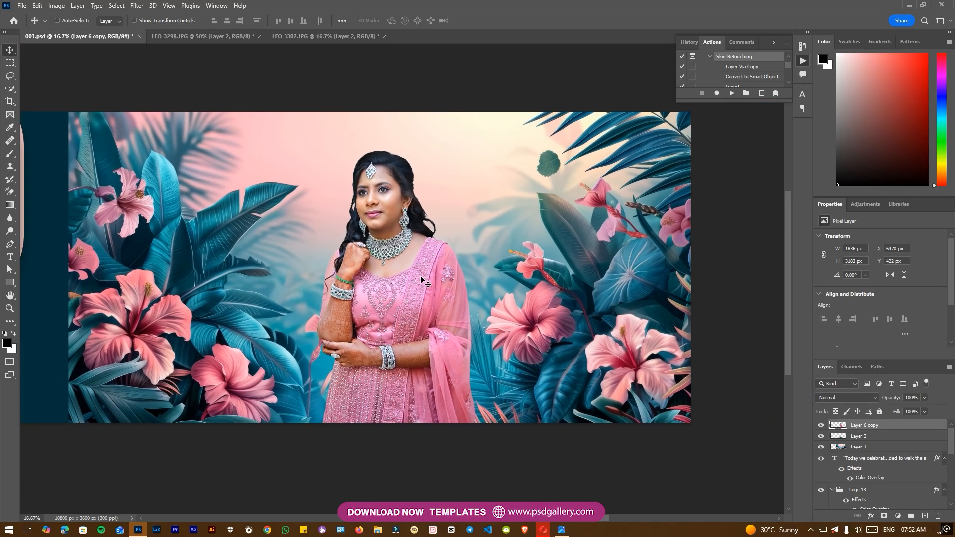
Add a new layer directly beneath the standing bride cutout and set the foreground color to a bright yellow-orange
key(ctrl+plus)
ctrl+click(924, 515)
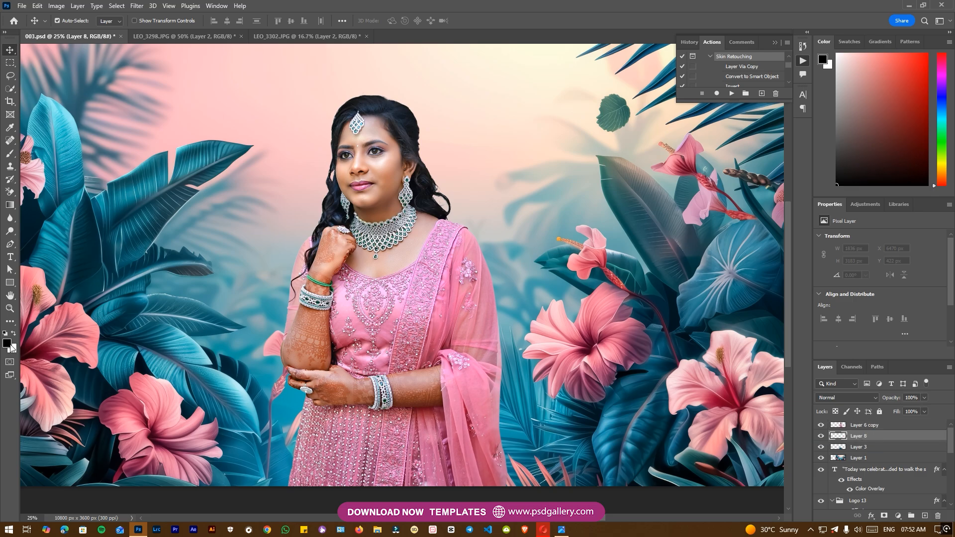
click(8, 344)
mouse_move(824, 471)
mouse_down()
mouse_move(828, 442)
mouse_move(829, 462)
mouse_up()
click(806, 349)
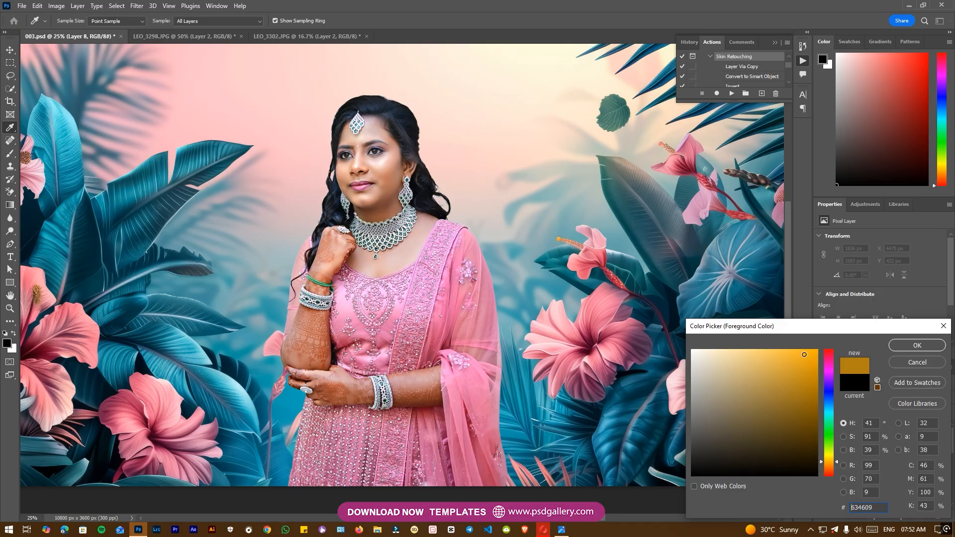
click(903, 347)
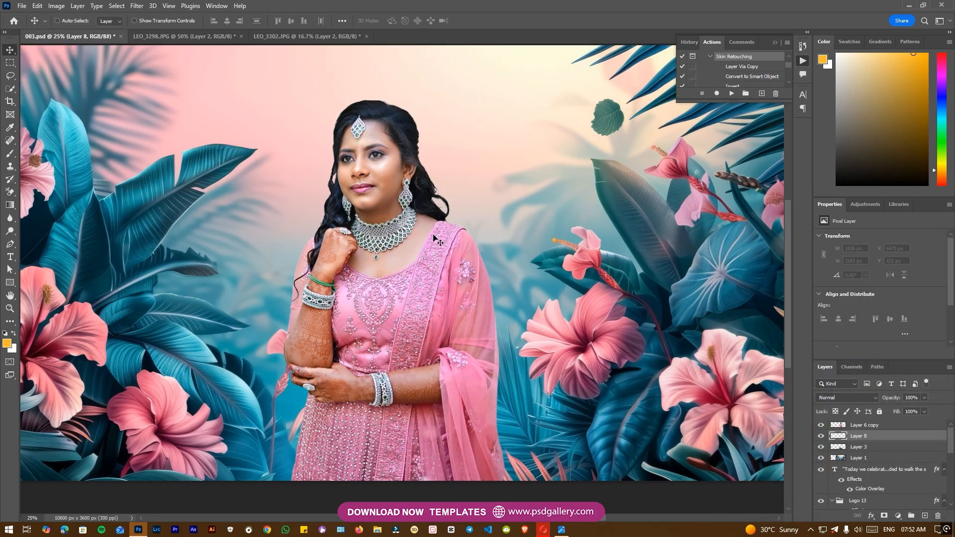
Paint one soft yellow-orange dot with the 175 px brush and scale it to about 1015% behind the bride's head
key(ctrl+minus)
key(b)
click(327, 185)
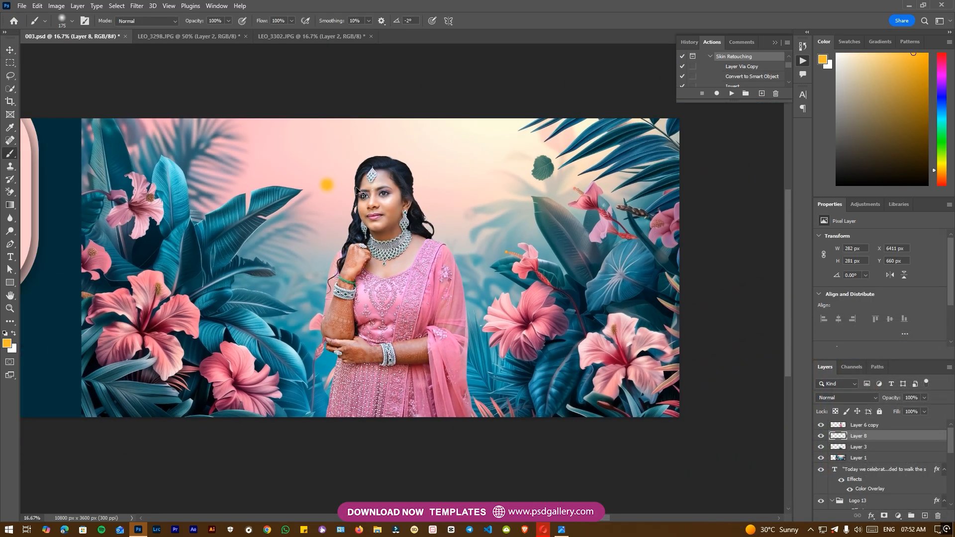
key(ctrl+t)
mouse_move(339, 173)
mouse_down()
mouse_move(473, 137)
mouse_move(446, 67)
mouse_move(391, 201)
mouse_up()
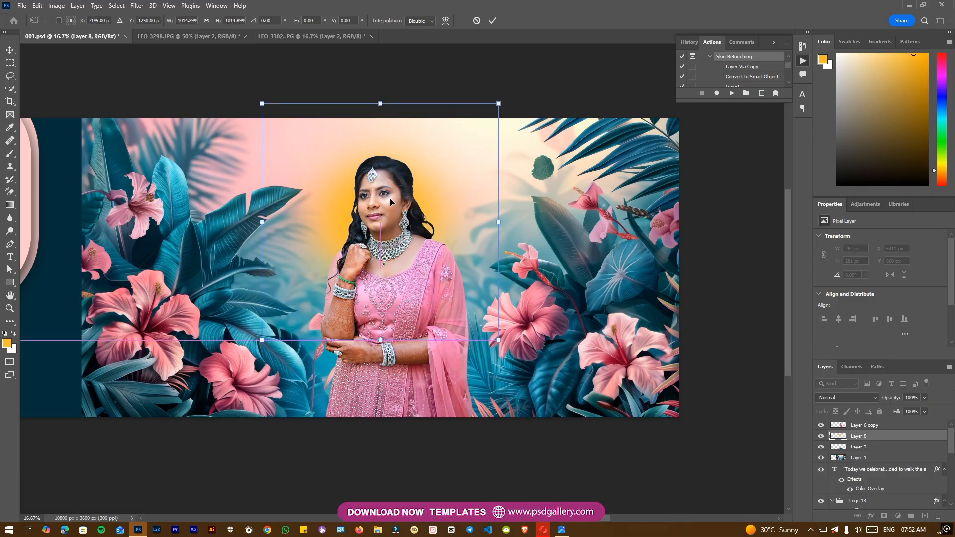
key(Return)
Blend the orange glow layer in Screen mode and enlarge the glow to about 4054 by 4040 px
click(846, 398)
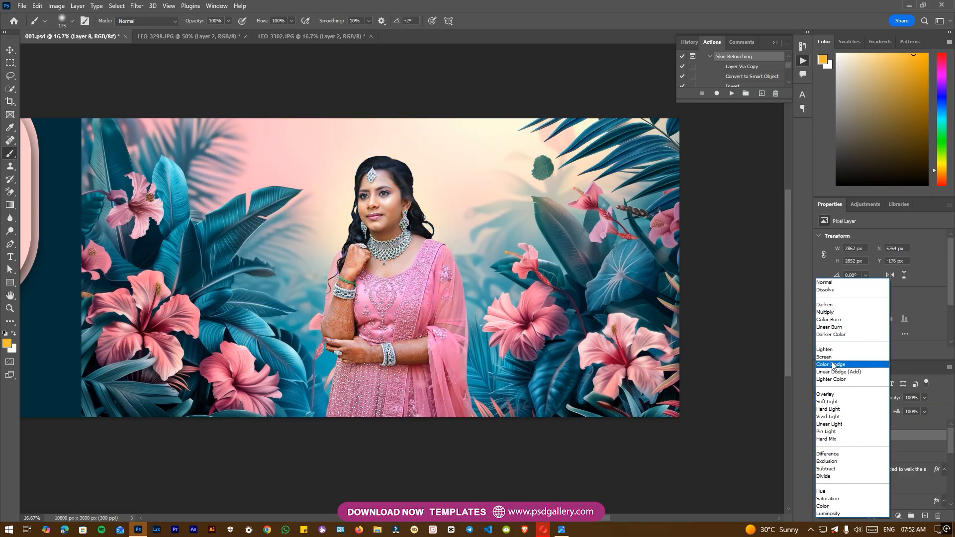
click(831, 356)
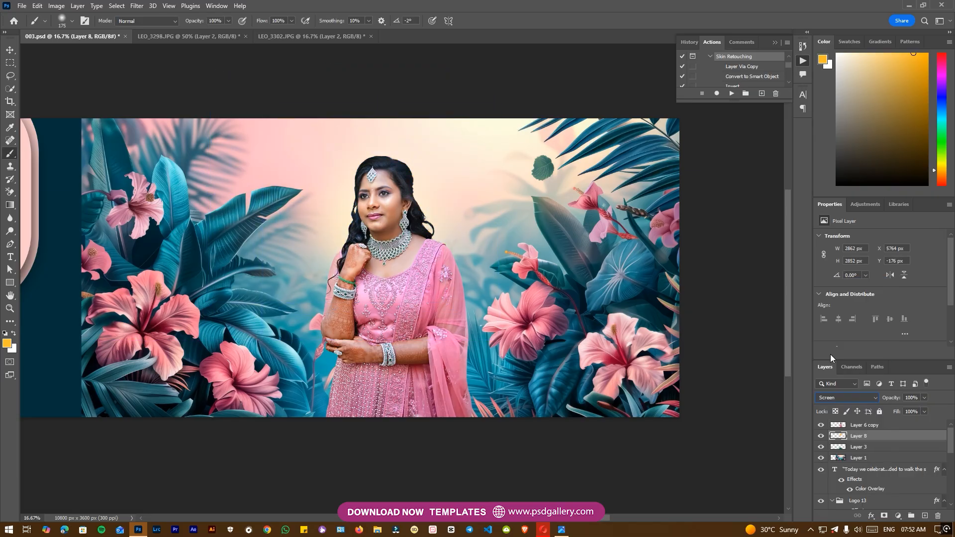
click(10, 48)
scroll(518, 231, up, 1)
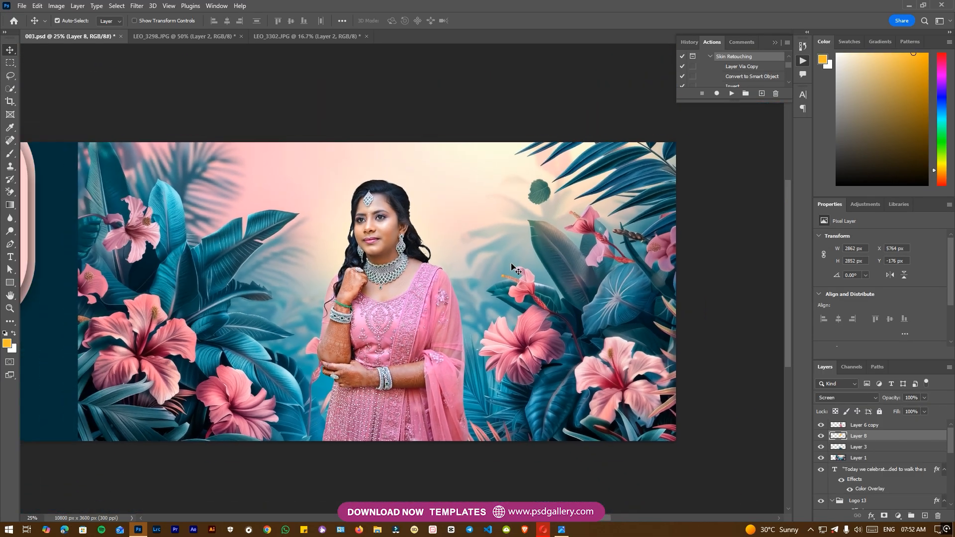
key(ctrl+t)
drag(502, 125, 598, 131)
key(Return)
scroll(433, 266, up, 1)
Reselect the standing bride on Layer 6 copy and lighten her edges with the 1200 px Dodge brush on Midtones
right_click(407, 301)
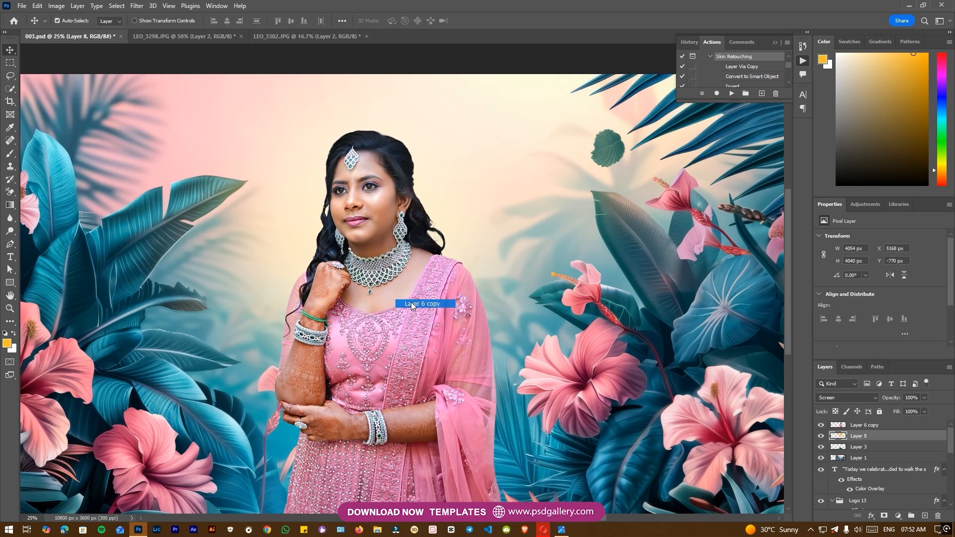
click(413, 303)
click(9, 231)
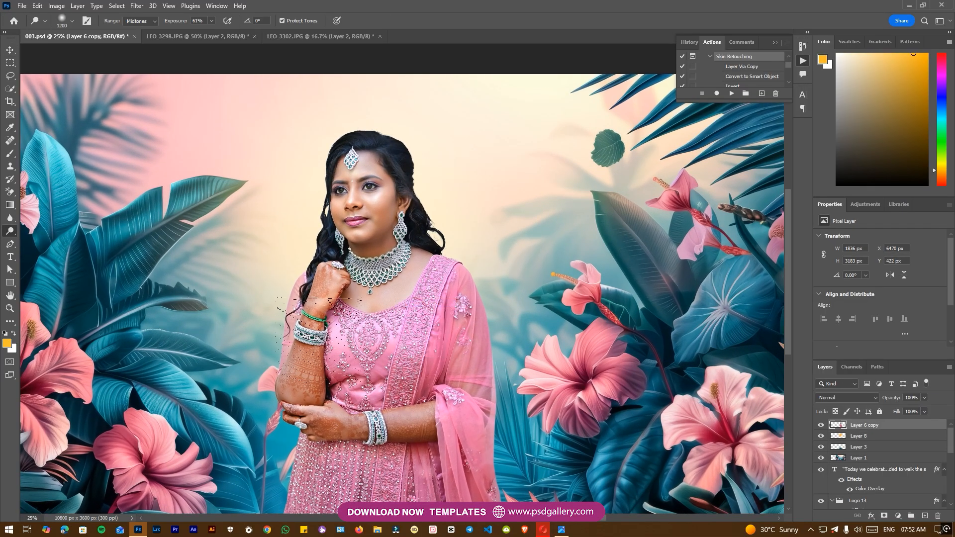
scroll(468, 259, down, 2)
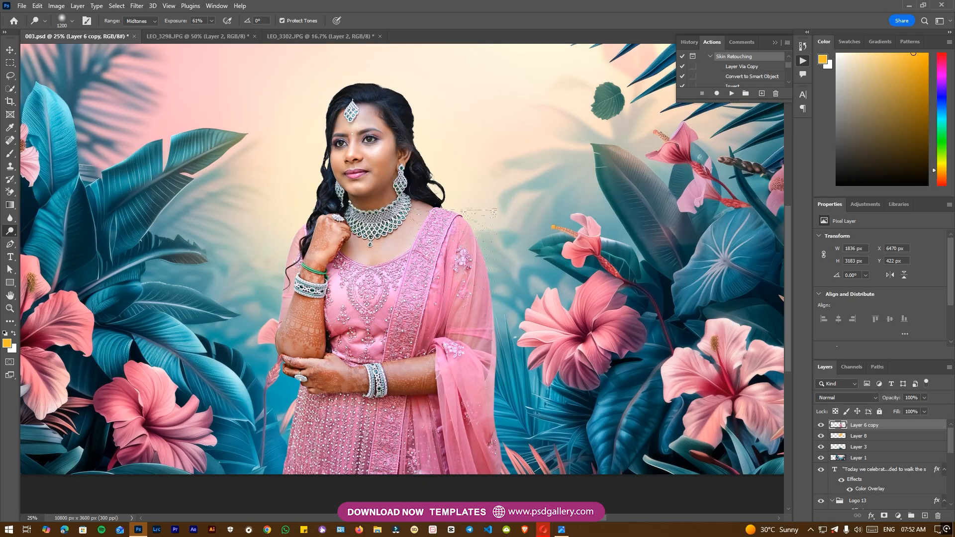
scroll(448, 393, down, 2)
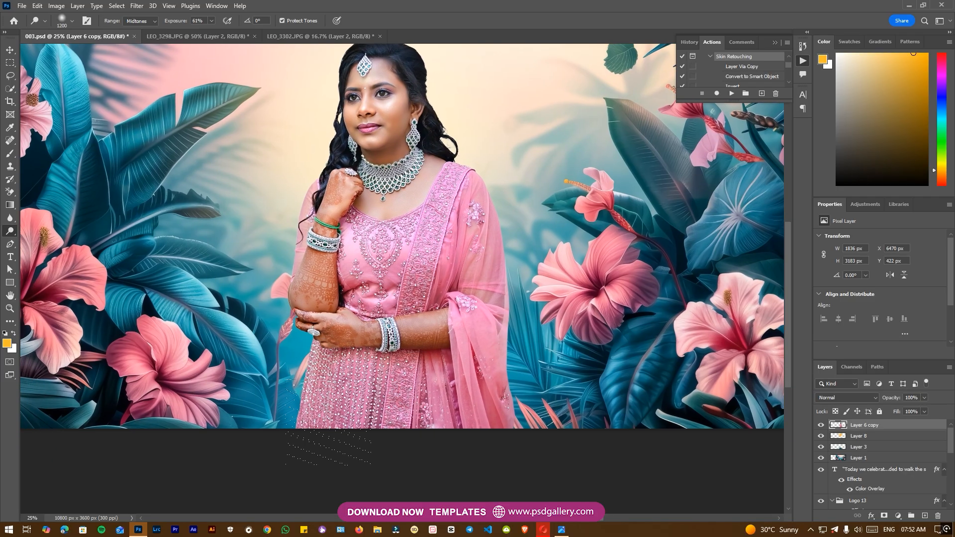
scroll(498, 224, up, 3)
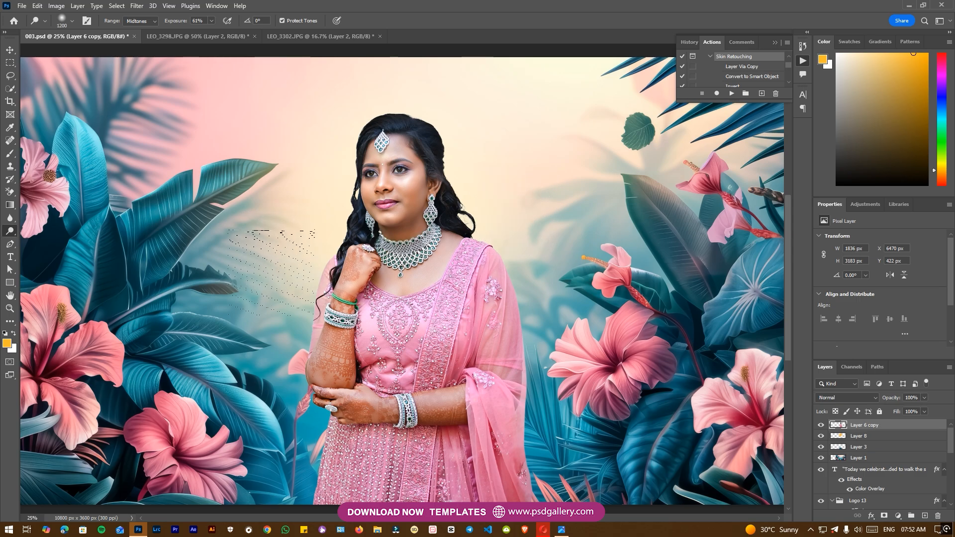
drag(374, 355, 362, 369)
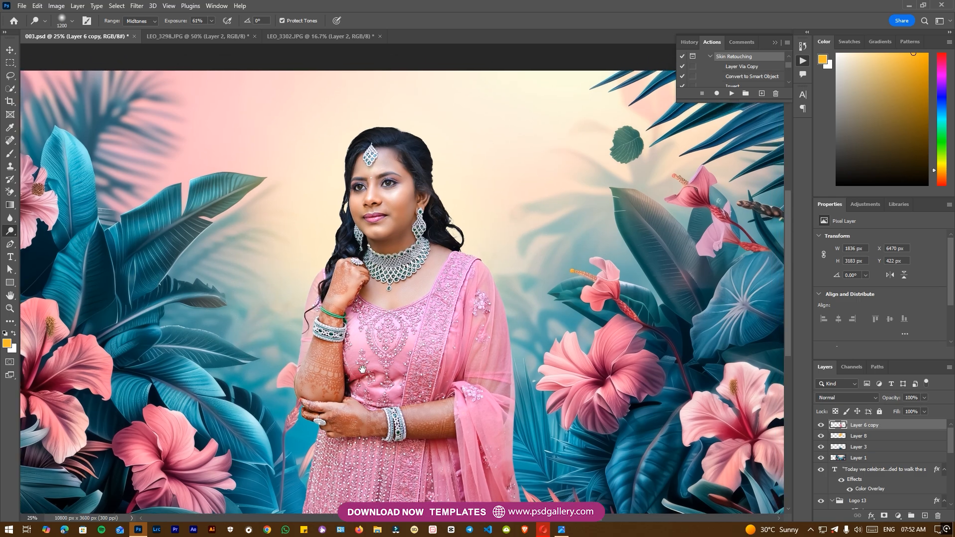
Inspect the retouched standing bride against the glowing background
key(v)
drag(380, 198, 364, 203)
right_click(364, 203)
drag(309, 223, 382, 204)
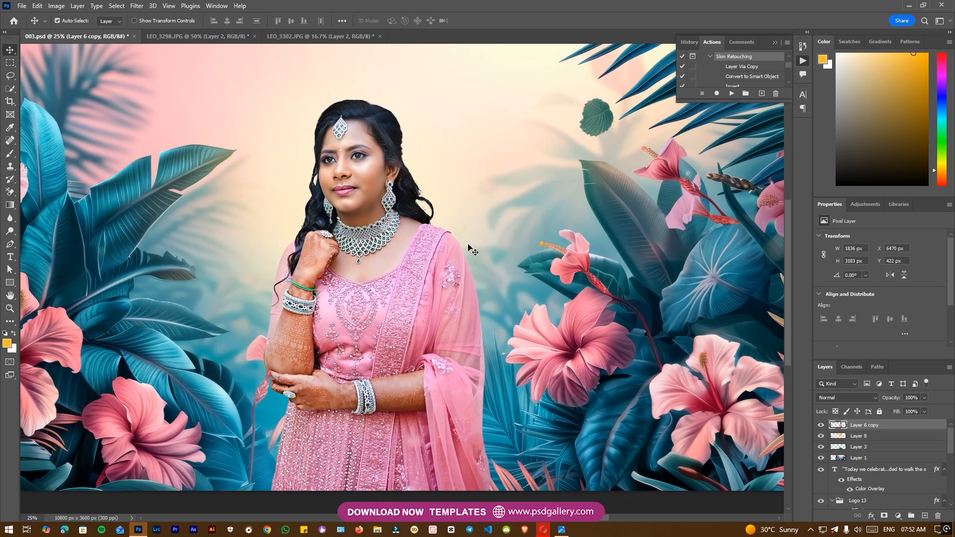
key(ctrl+plus)
drag(547, 282, 547, 304)
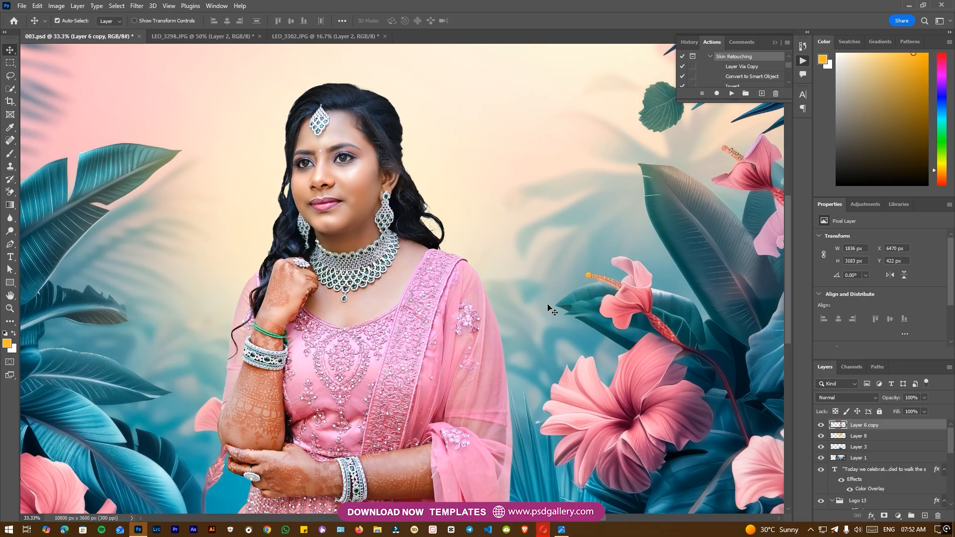
Select the bride cutout inside the rounded frame (Layer 7) and check her face and skin up close
drag(328, 282, 498, 289)
right_click(340, 234)
click(352, 241)
drag(362, 220, 361, 259)
key(ctrl+plus)
drag(289, 131, 349, 247)
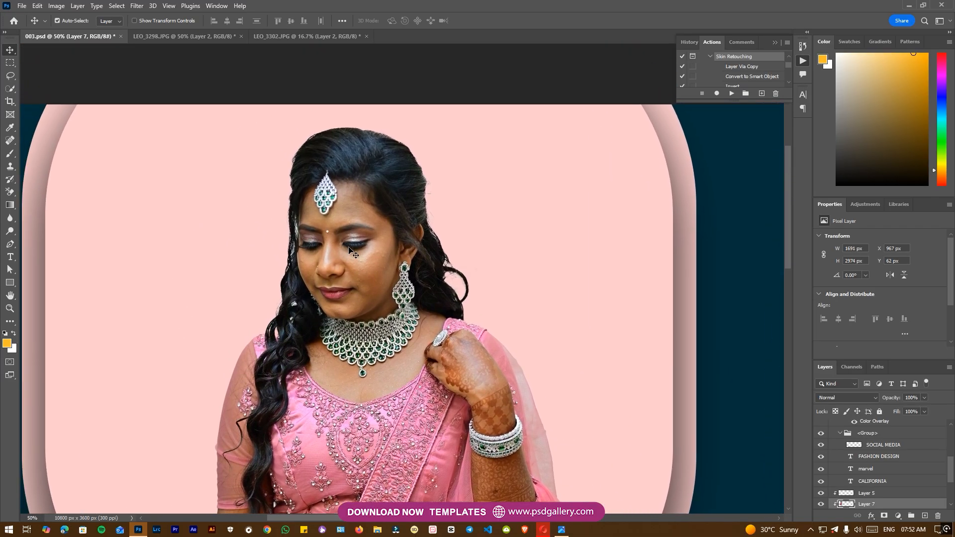
drag(330, 240, 373, 238)
key(ctrl+plus)
right_click(404, 256)
click(411, 263)
key(ctrl+minus)
key(ctrl+minus)
key(ctrl+minus)
key(ctrl+minus)
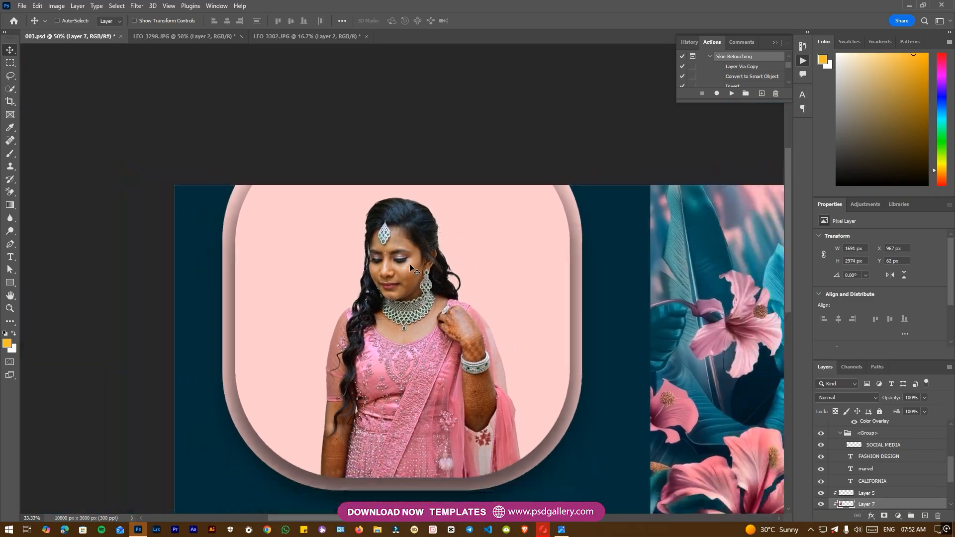
Scale the bride cutout inside the rounded frame down to about 1659 by 2917 px
key(ctrl+t)
drag(479, 225, 478, 227)
key(Return)
key(ctrl+plus)
key(ctrl+plus)
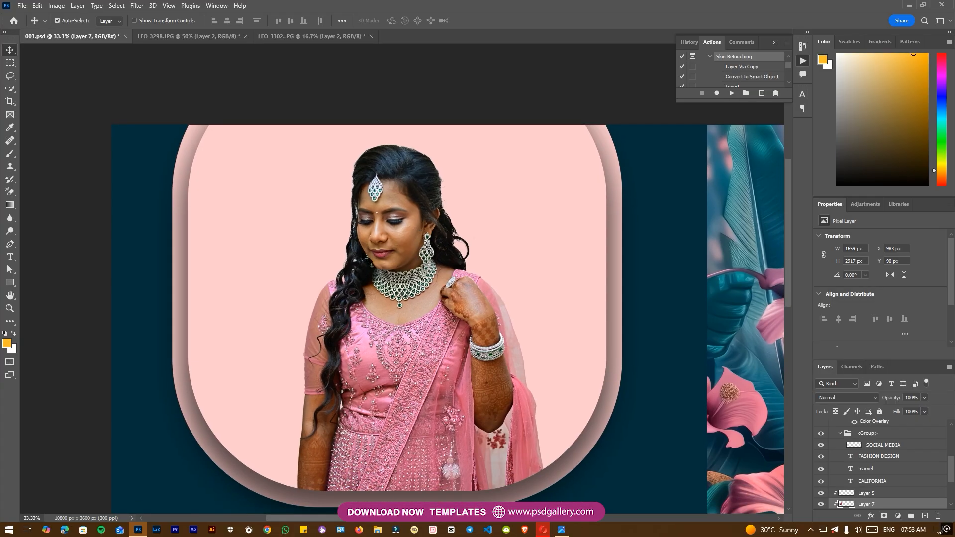
Examine the framed bride's face and skin up close, and compare her size against the whole album spread
scroll(365, 259, up, 1)
key(ctrl+plus)
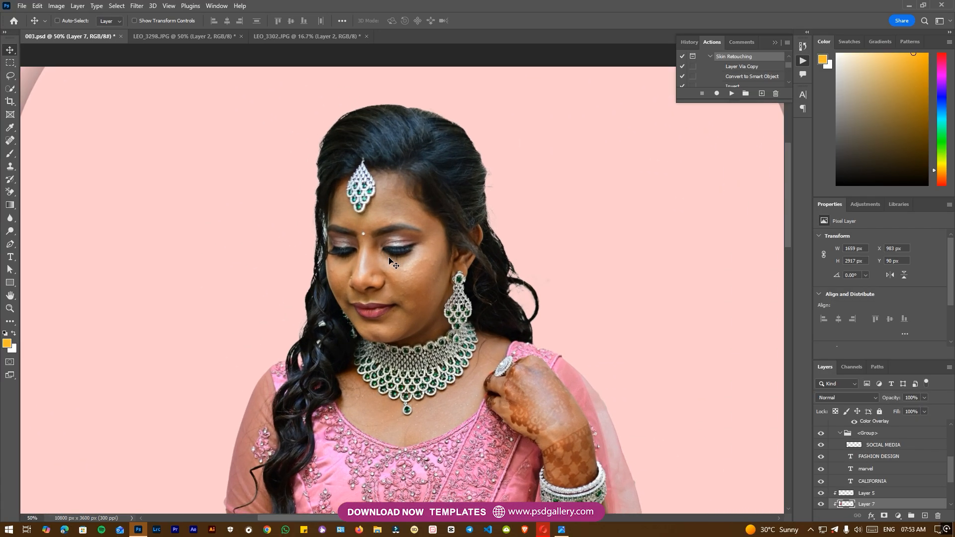
key(ctrl+plus)
key(j)
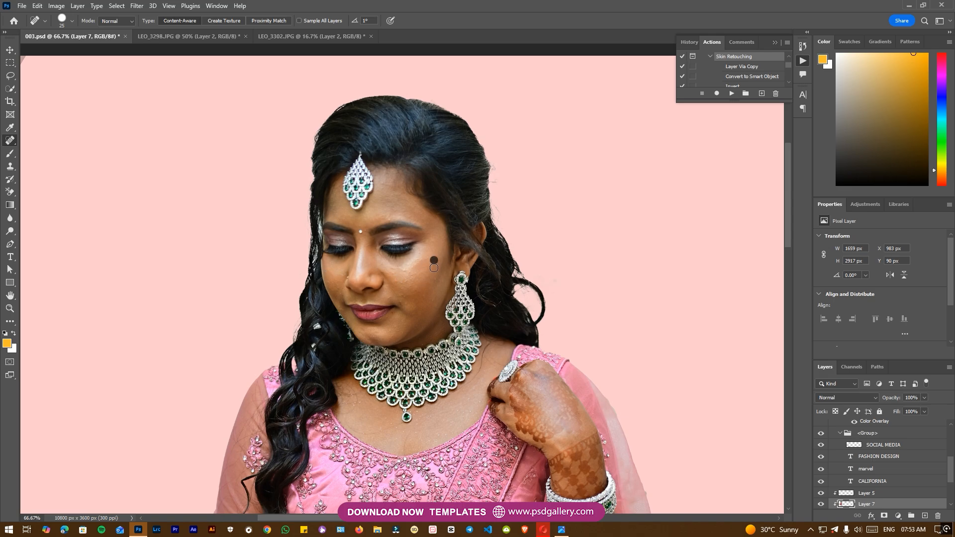
key(v)
scroll(421, 268, down, 3)
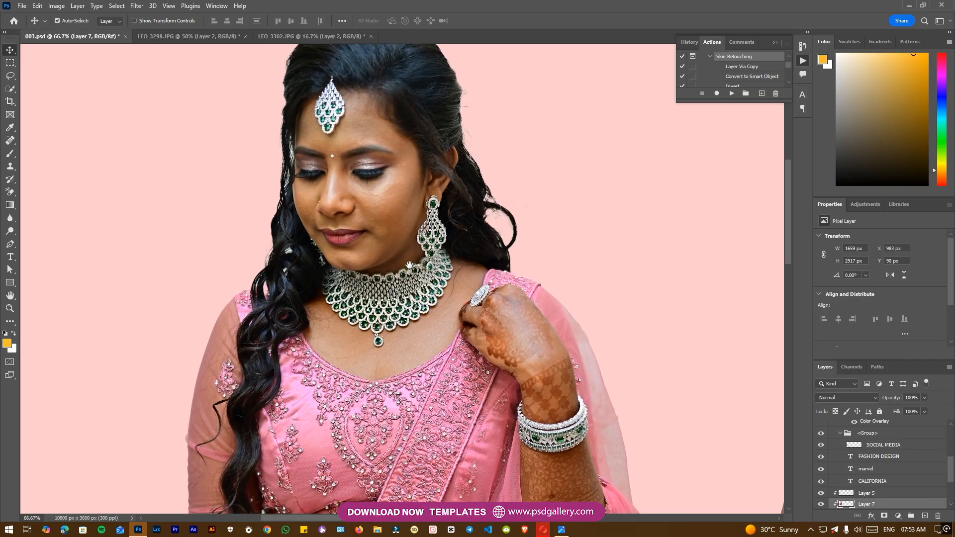
key(ctrl+minus)
key(ctrl+minus)
key(ctrl+minus)
key(ctrl+minus)
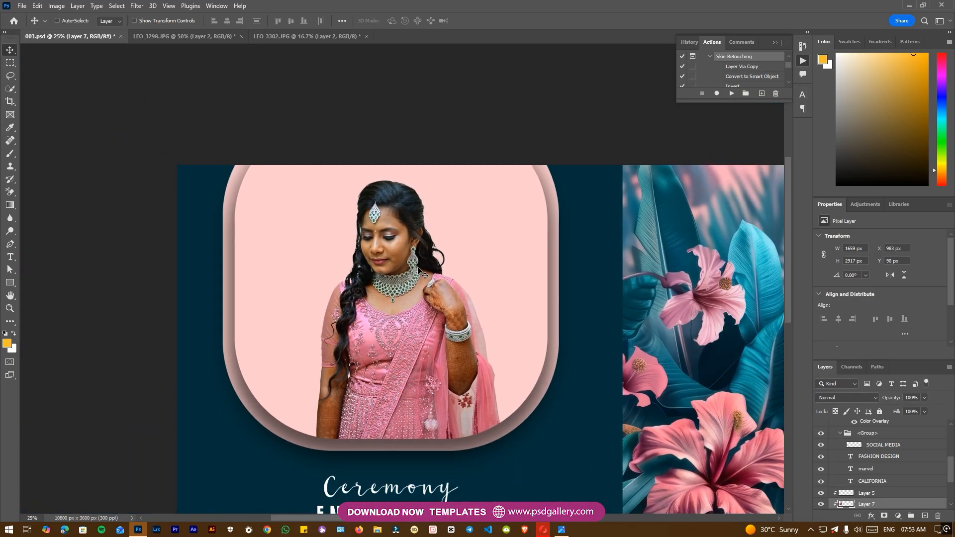
key(ctrl+minus)
key(ctrl+minus)
key(ctrl+minus)
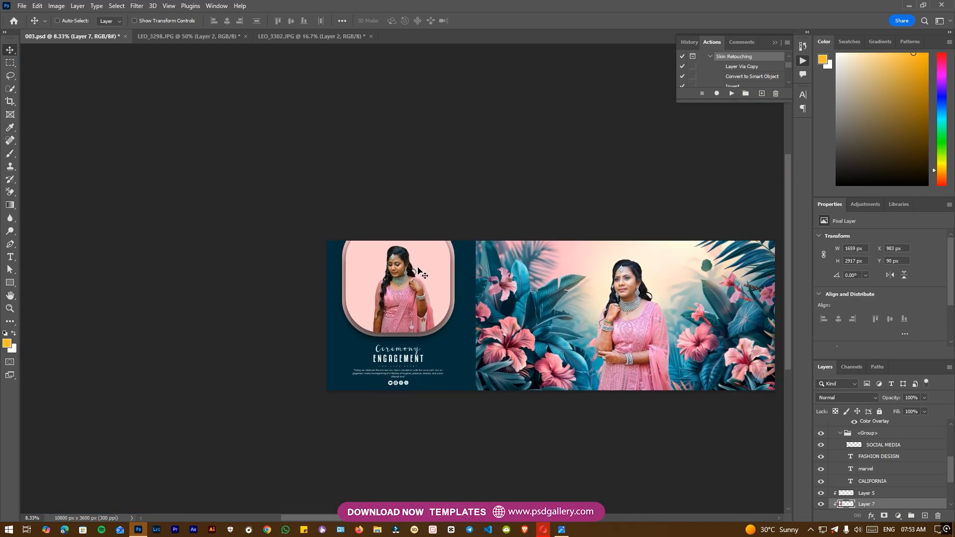
Run the Skin Retouching action on the framed bride layer, accepting a High Pass radius of 17 pixels
key(ctrl+plus)
drag(490, 324, 480, 327)
key(ctrl+plus)
key(ctrl+plus)
key(ctrl+plus)
key(ctrl+plus)
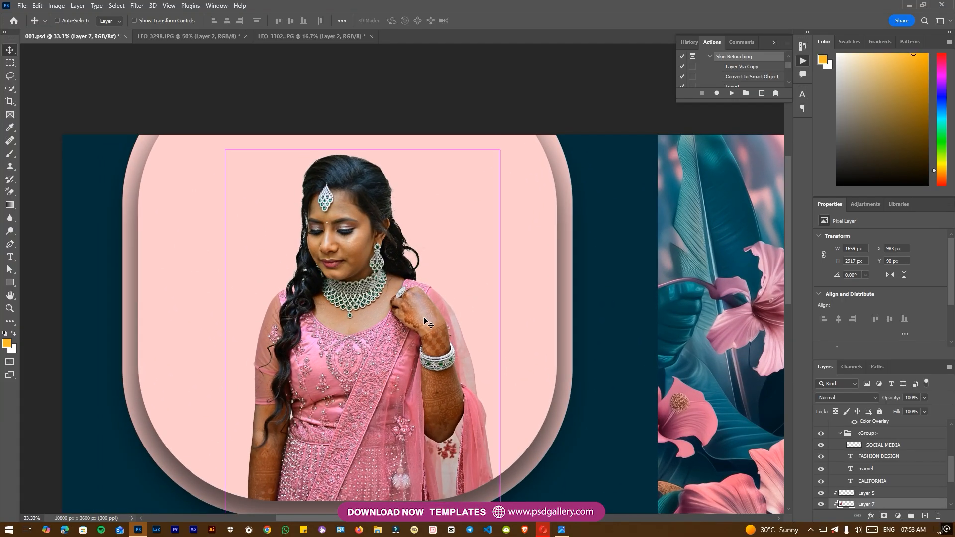
key(ctrl+plus)
click(731, 93)
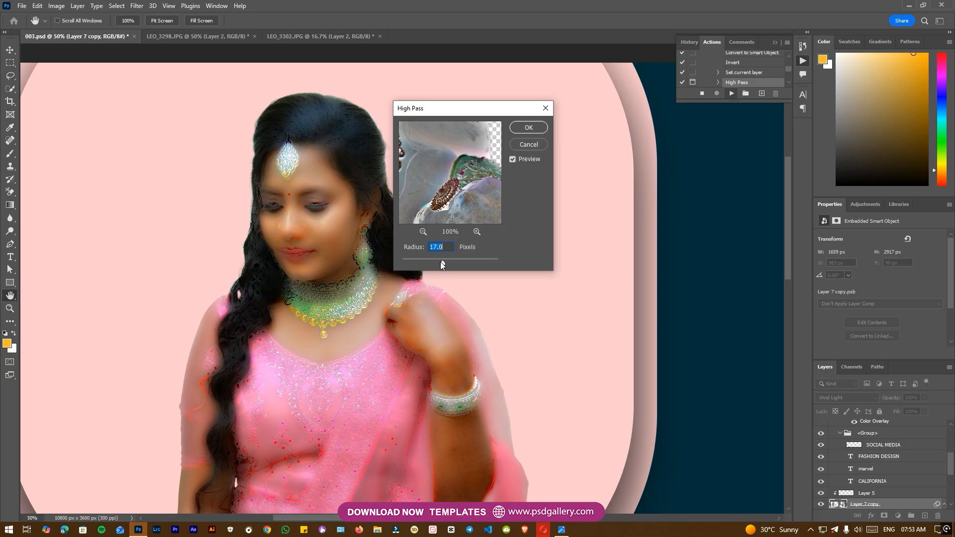
click(529, 128)
drag(693, 282, 680, 282)
click(795, 145)
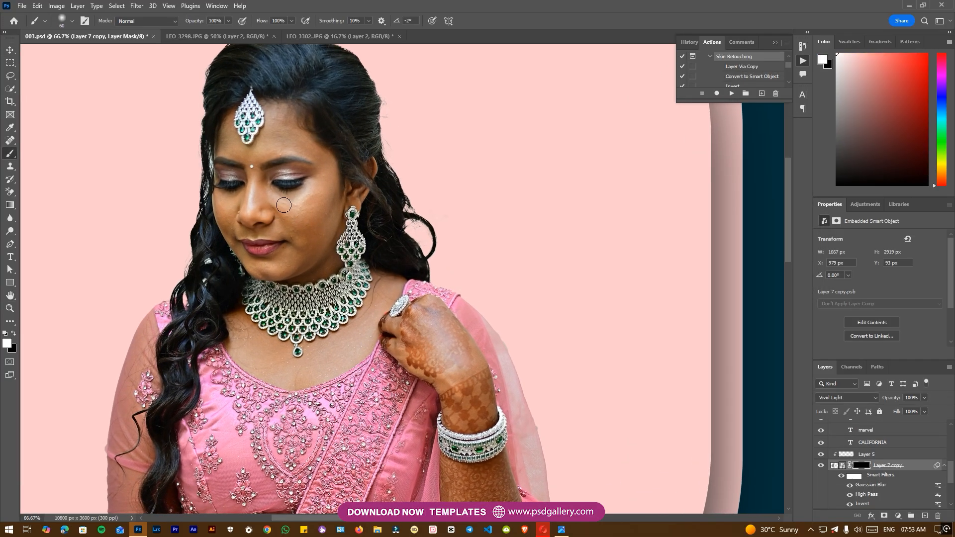
Paint white on the retouching layer's mask over the bride's facial skin, varying the brush from about 50 px upward
key(bracketright)
key(ctrl+plus)
drag(254, 217, 449, 291)
key(bracketleft)
key(bracketleft)
key(bracketleft)
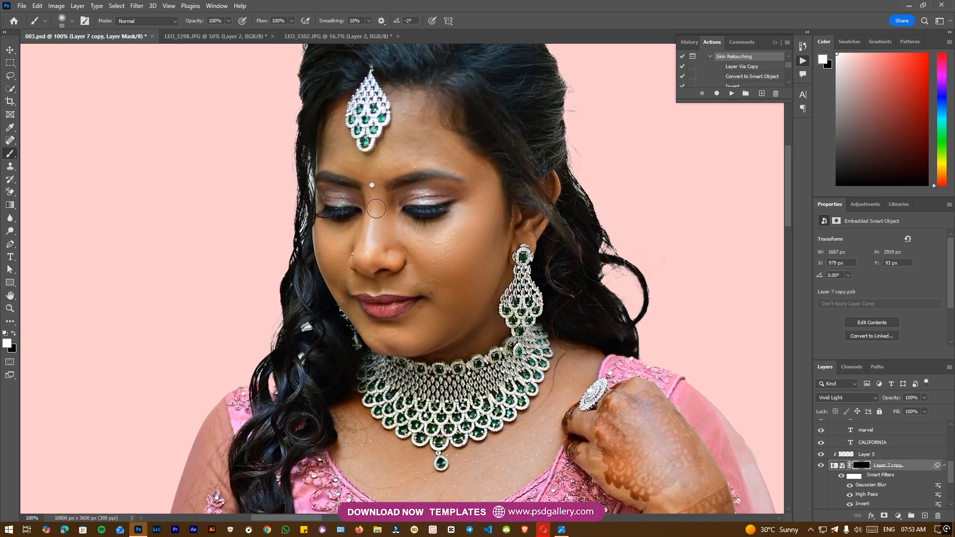
key(bracketright)
key(bracketright)
key(bracketright)
key(bracketleft)
key(bracketleft)
key(bracketleft)
key(bracketleft)
key(bracketright)
key(bracketright)
key(bracketright)
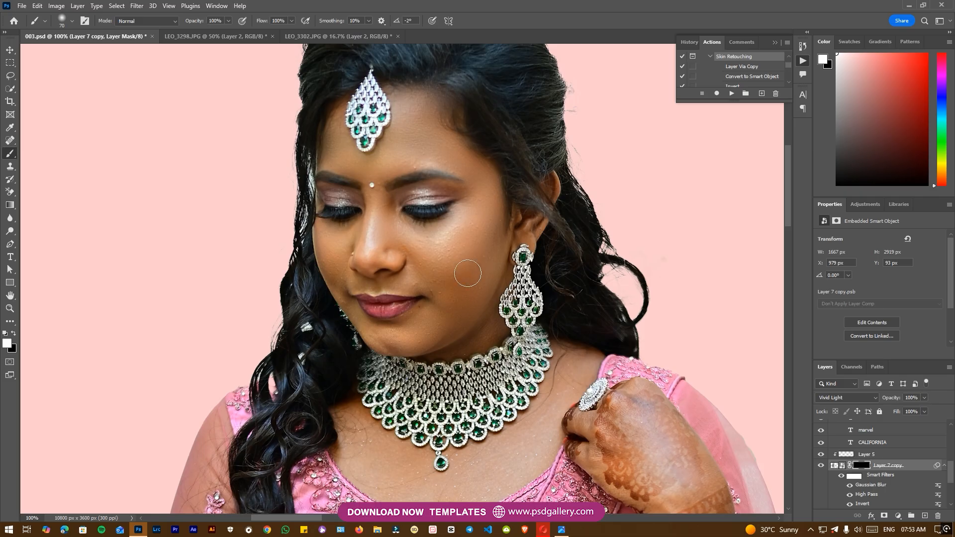
key(bracketright)
key(bracketright)
key(bracketright)
key(bracketright)
key(bracketleft)
key(bracketleft)
key(bracketleft)
key(bracketleft)
key(bracketleft)
key(bracketleft)
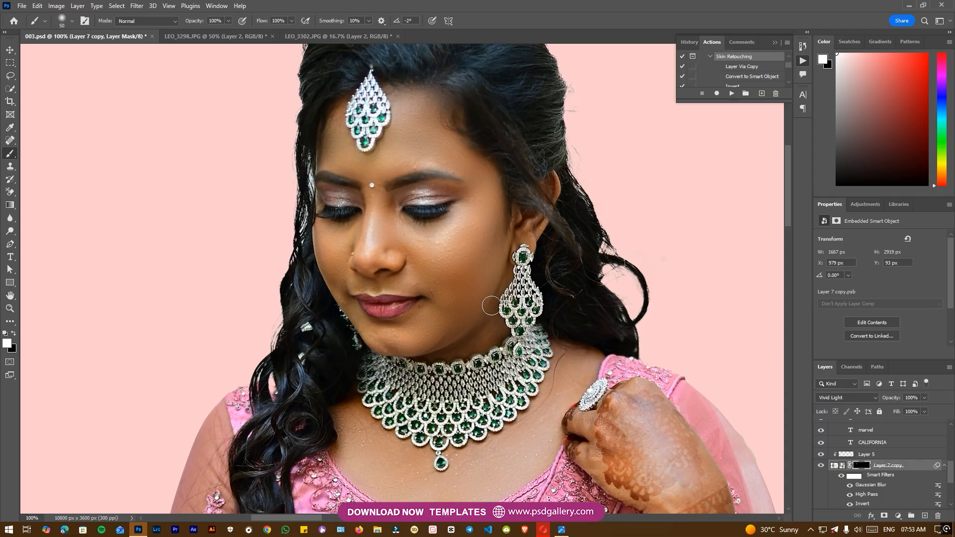
Extend the skin smoothing to the bride's bare arm on the layer mask with an 80 px brush
key(ctrl+minus)
drag(530, 402, 498, 236)
key(bracketright)
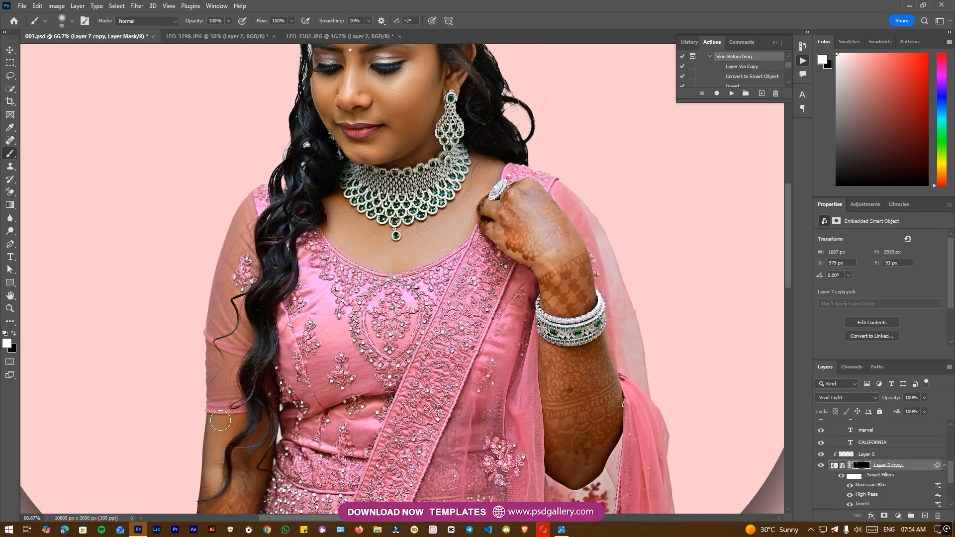
key(ctrl+minus)
key(ctrl+minus)
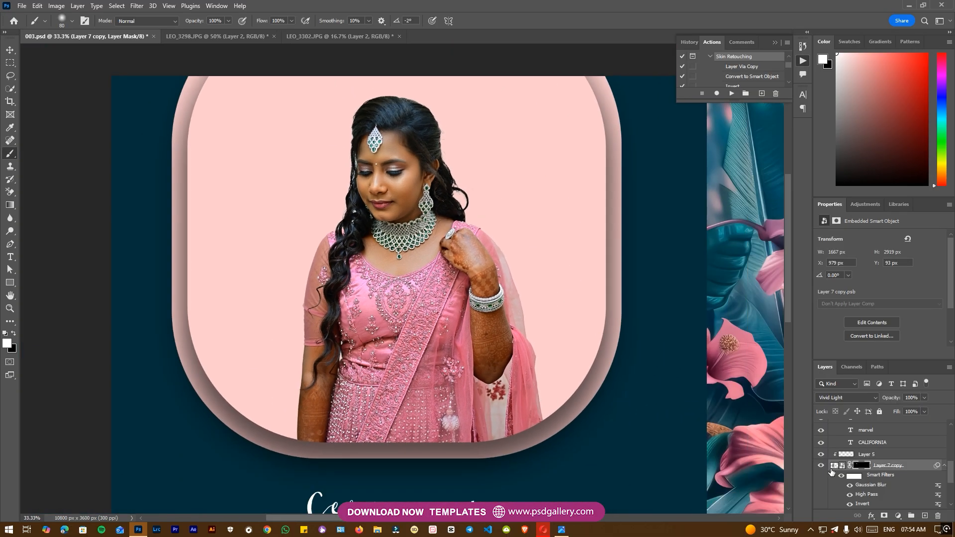
Release Layer 7 from its clipping mask and try to merge it with Layer 7 copy
scroll(889, 481, down, 2)
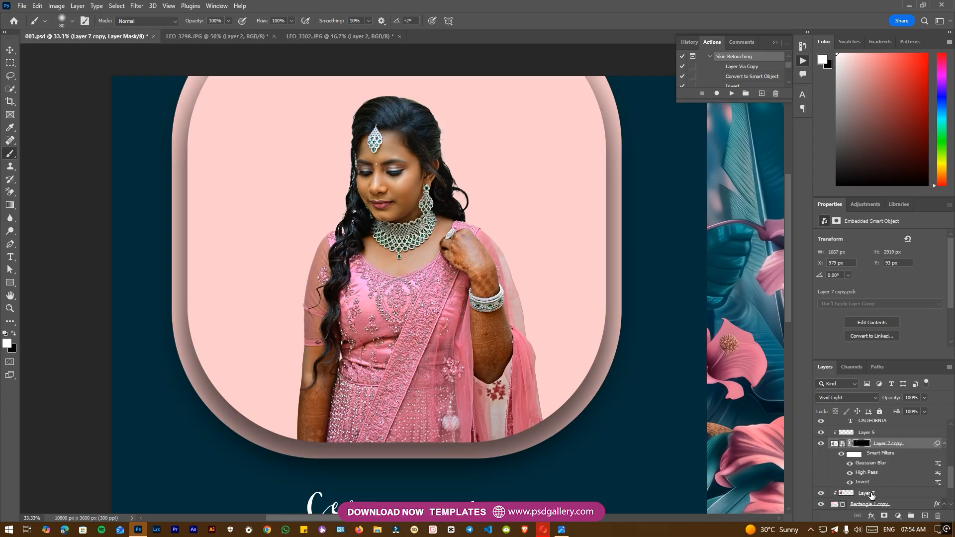
click(871, 494)
right_click(870, 494)
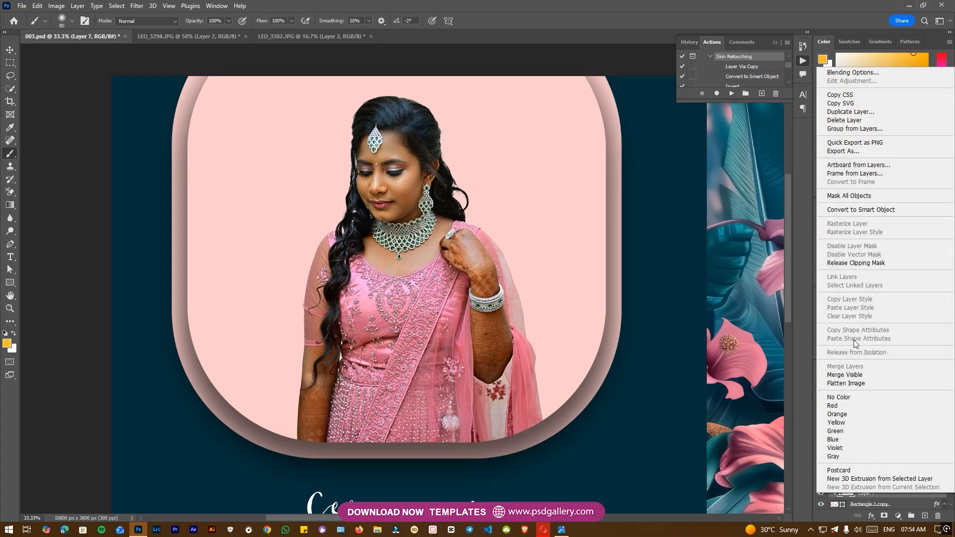
click(859, 264)
shift+click(902, 443)
right_click(902, 443)
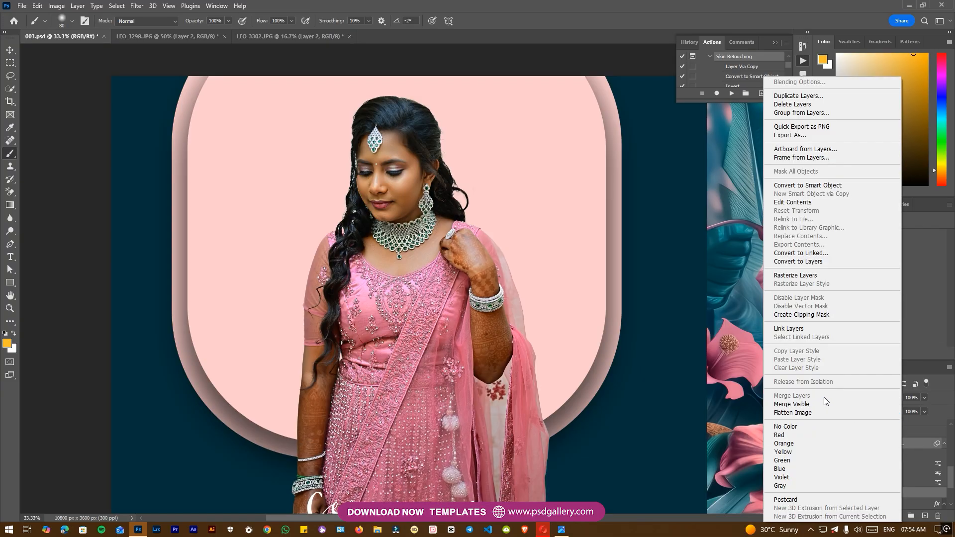
click(647, 410)
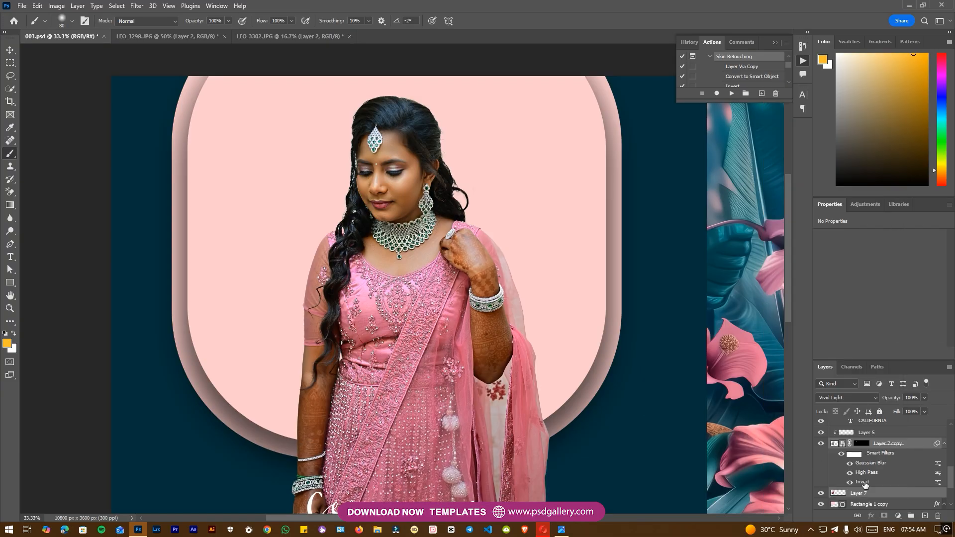
click(873, 494)
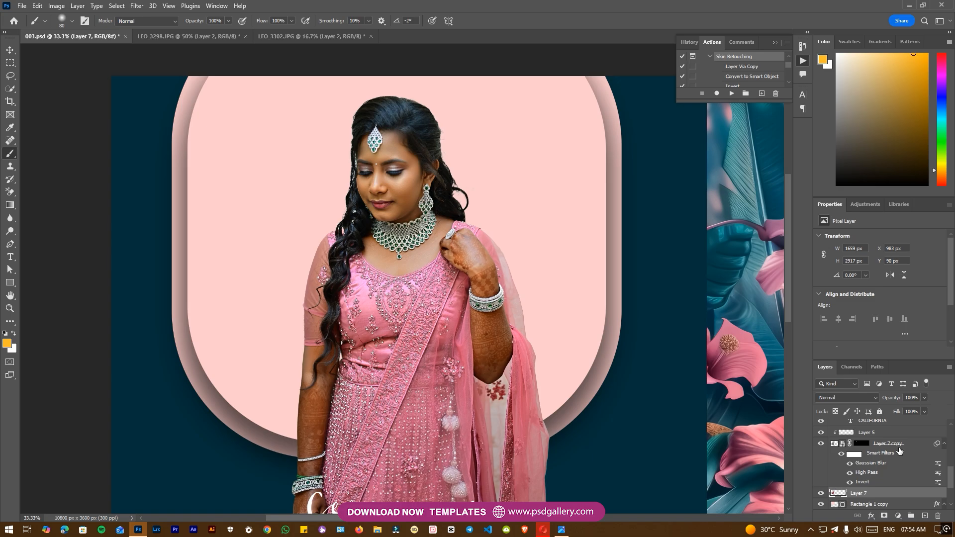
shift+click(900, 448)
right_click(899, 448)
right_click(870, 496)
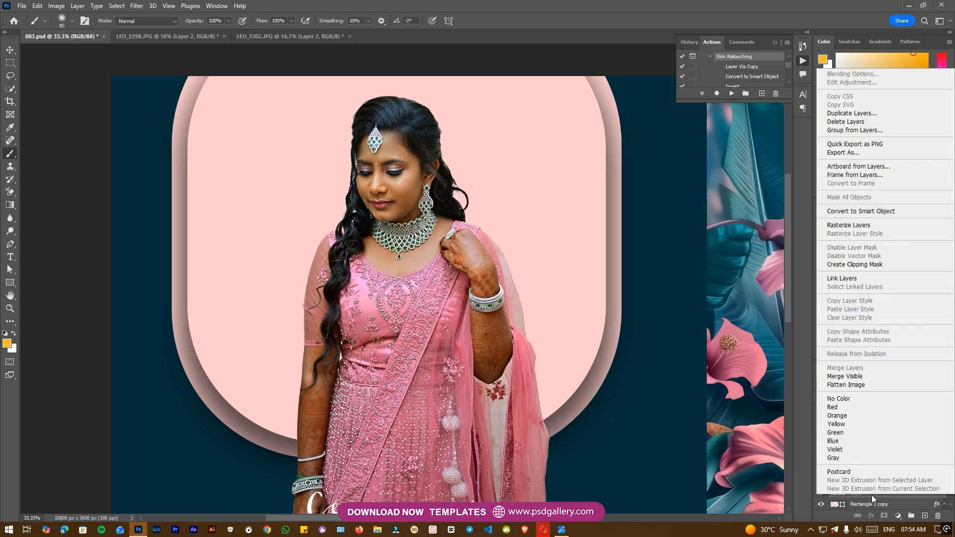
click(779, 438)
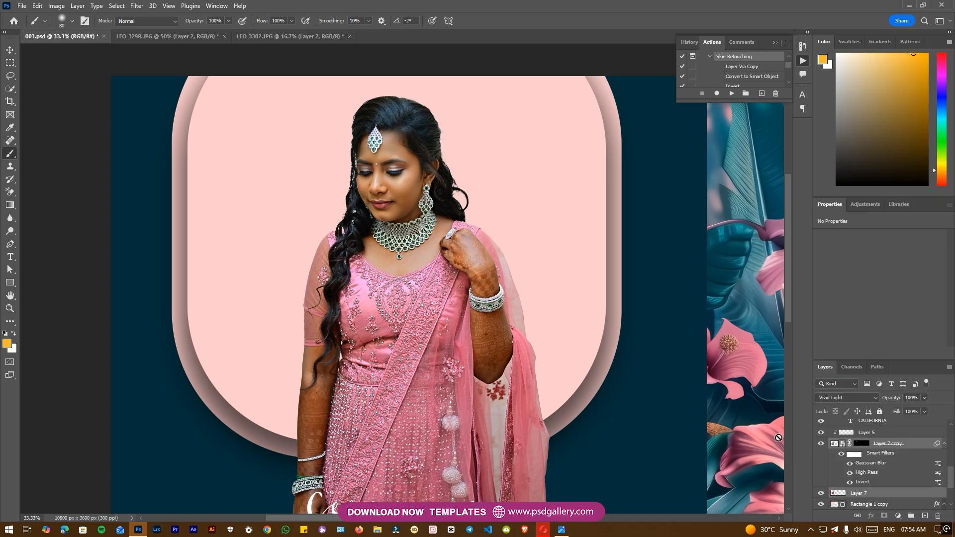
Release Layer 5 from its clipping mask and try to merge Layer 7 with Layer 7 copy
right_click(866, 433)
click(854, 200)
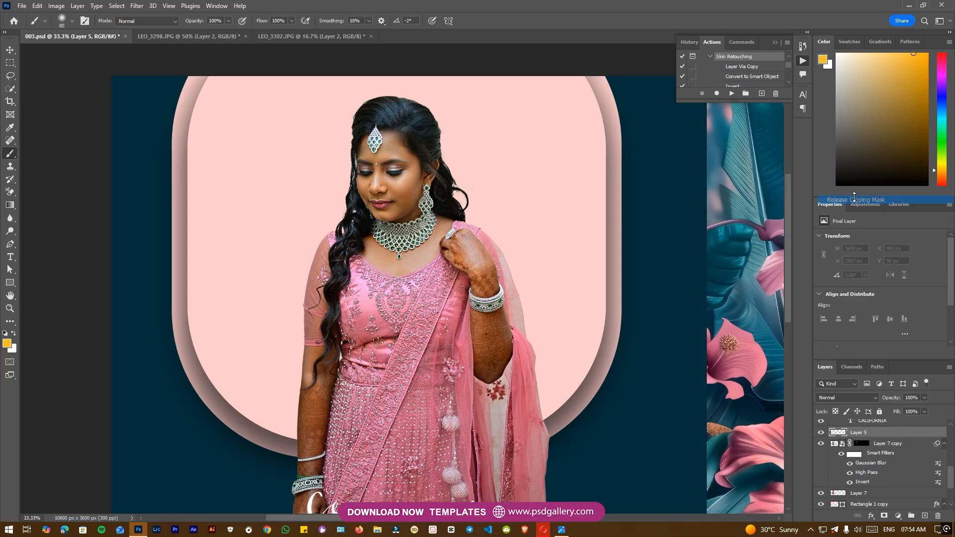
right_click(432, 316)
click(406, 295)
key(v)
right_click(411, 298)
click(431, 303)
right_click(439, 299)
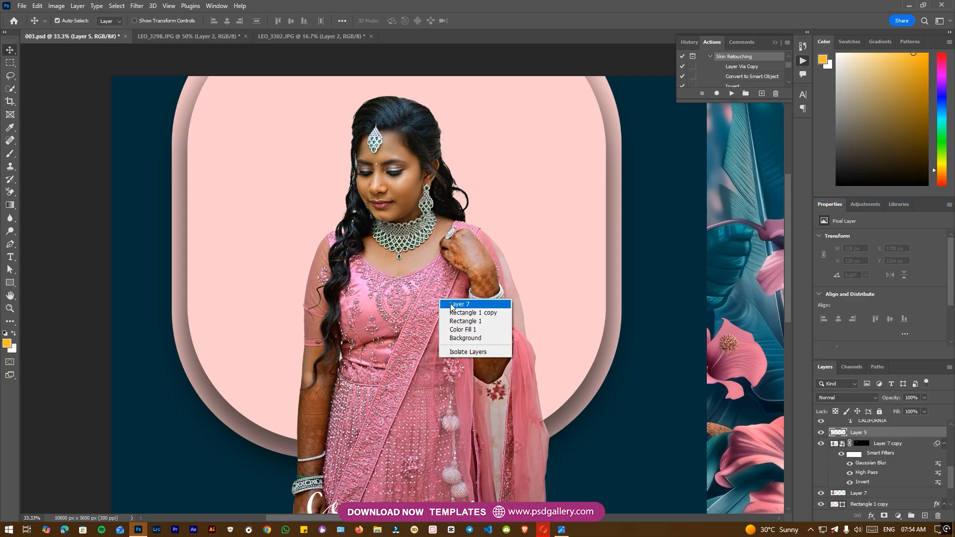
click(454, 329)
right_click(887, 449)
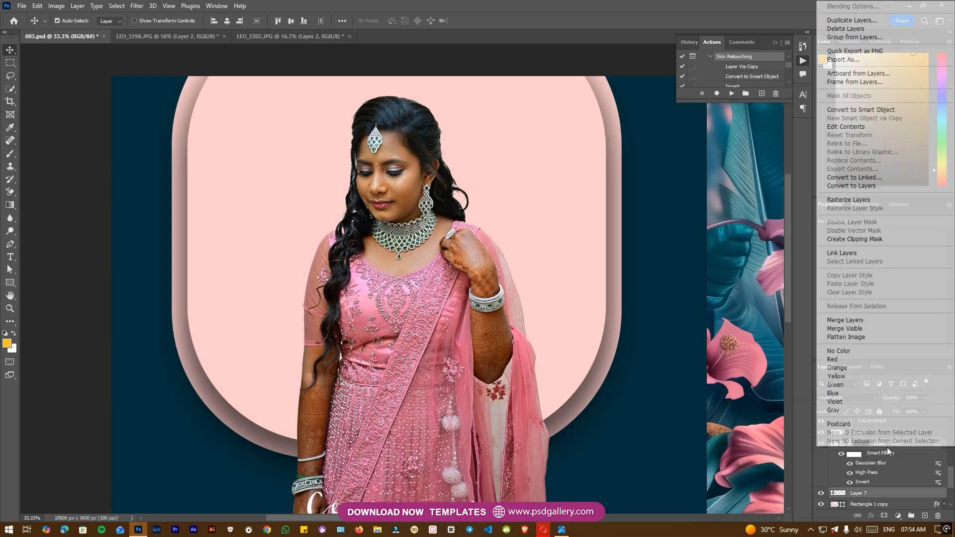
click(865, 328)
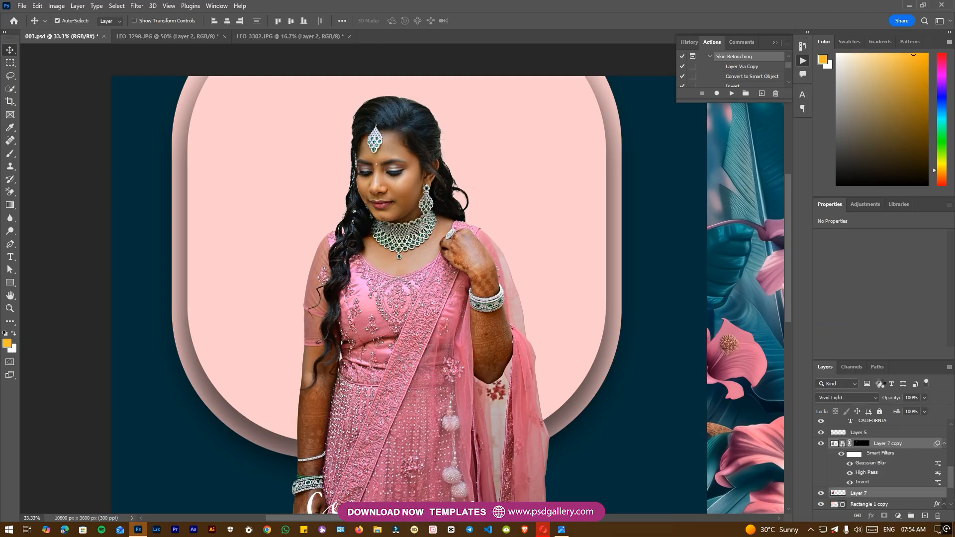
Merge Layer 7 with Layer 7 copy and clip the merged bride to Rectangle 1 copy
right_click(425, 308)
click(438, 312)
drag(494, 377, 488, 350)
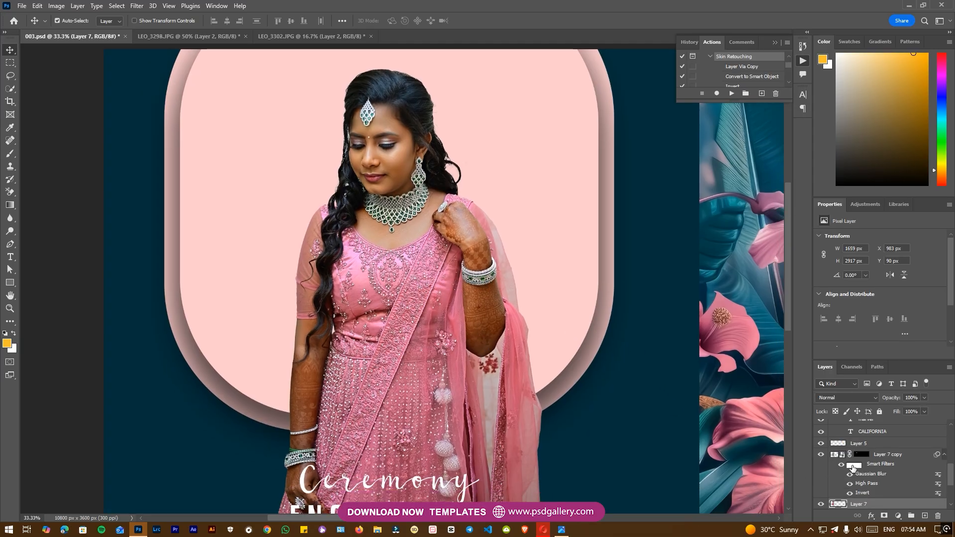
right_click(883, 456)
click(848, 324)
right_click(411, 304)
click(411, 302)
key(ctrl+alt+g)
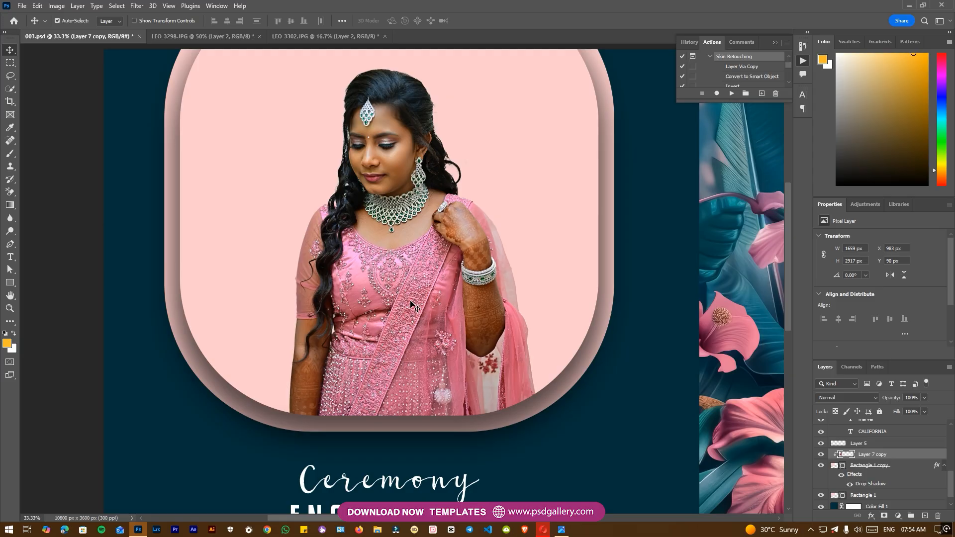
Add a new layer and place it beneath the framed bride, clipped to Rectangle 1 copy
scroll(412, 305, down, 1)
key(ctrl+minus)
drag(400, 244, 376, 257)
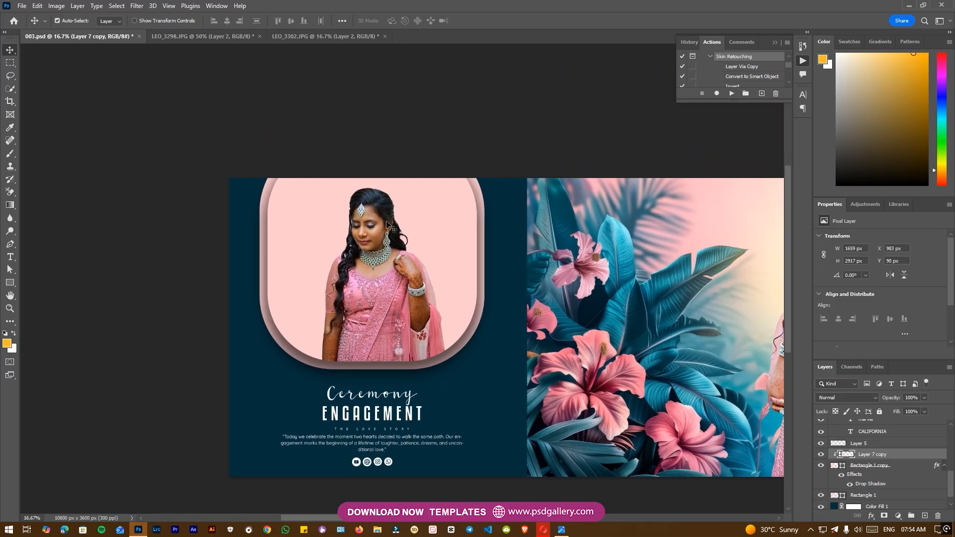
key(ctrl+plus)
click(924, 516)
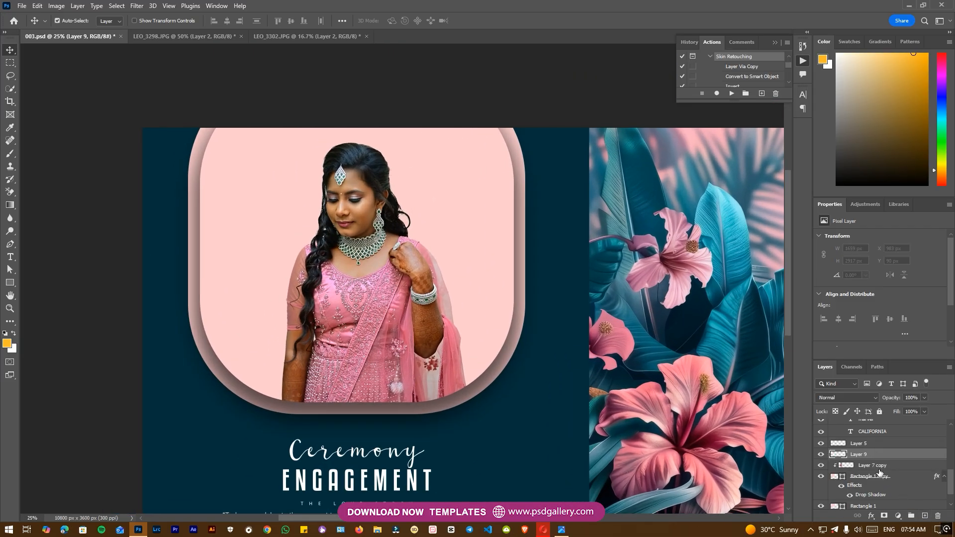
drag(882, 463, 878, 471)
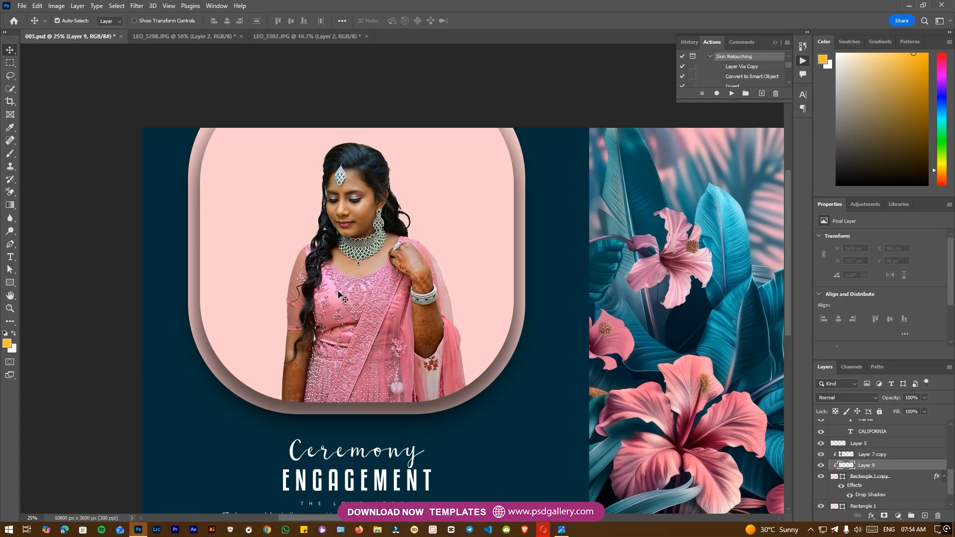
Paint an orange dab with the 80 px brush and enlarge it behind the bride's head to about 1976 by 1976 px
key(b)
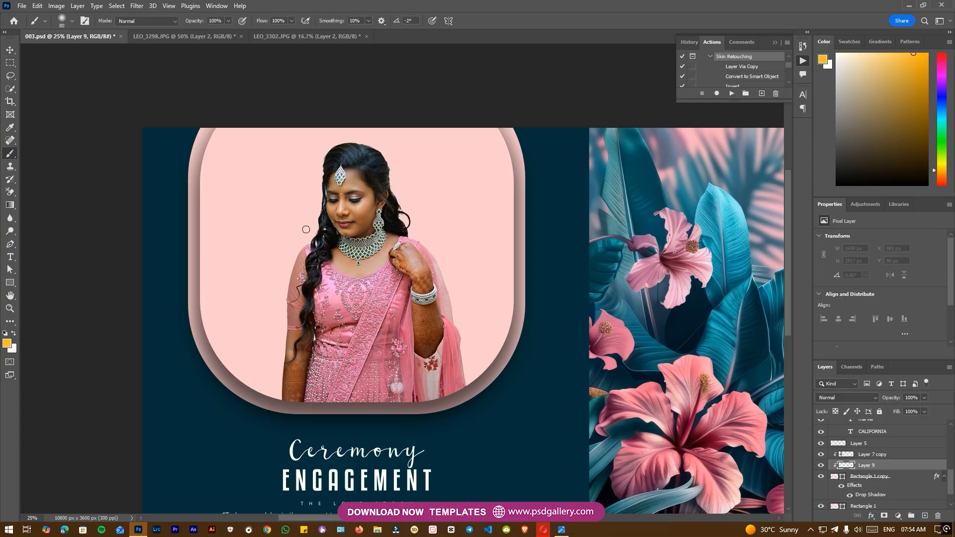
click(301, 175)
key(ctrl+t)
mouse_move(308, 170)
mouse_down()
mouse_move(366, 143)
mouse_move(449, 160)
mouse_move(360, 214)
mouse_up()
key(Return)
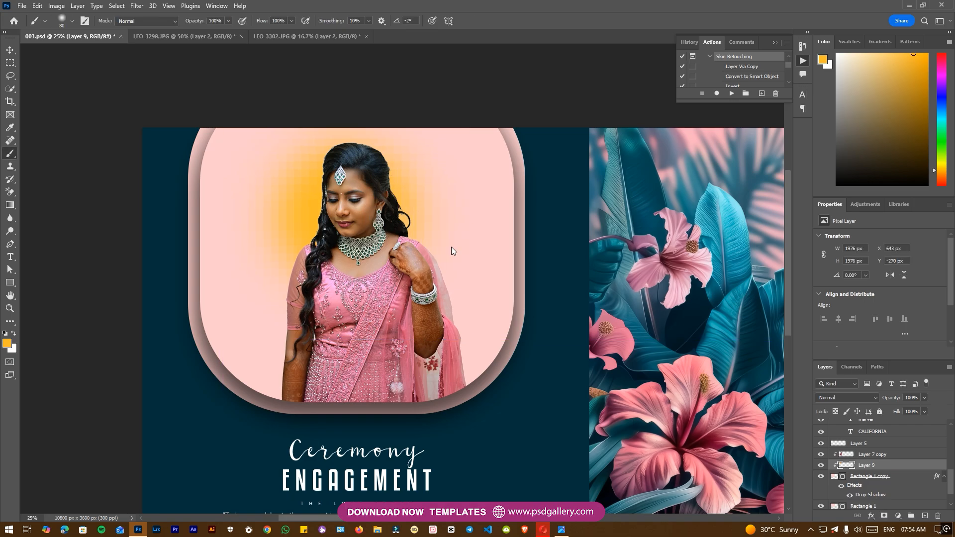
Blend the orange glow layer behind the framed bride in Screen mode and lower its hue slightly with Hue/Saturation
click(838, 398)
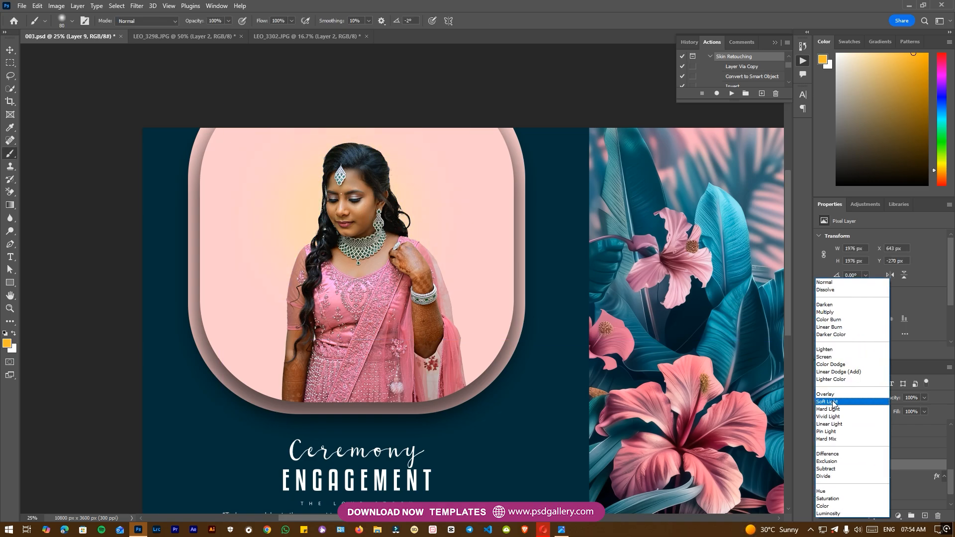
click(832, 358)
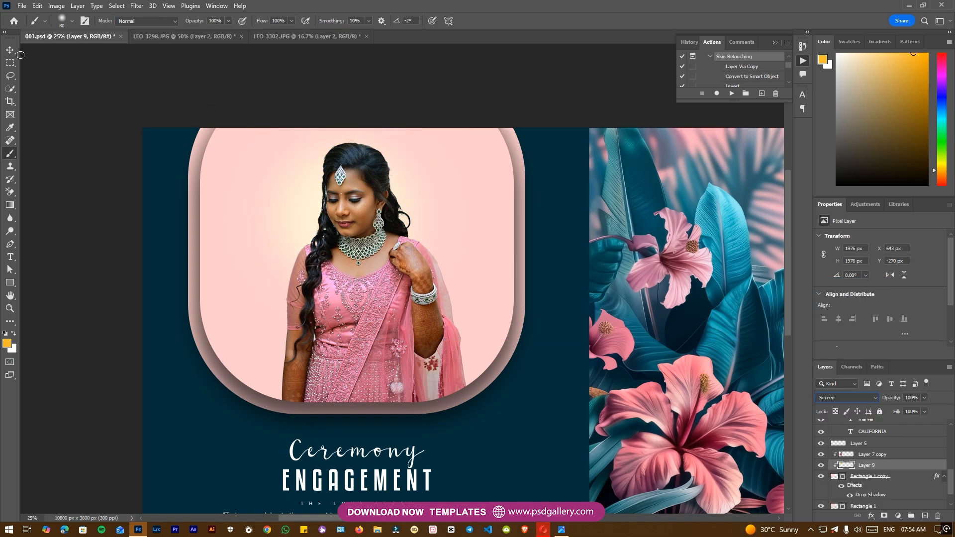
key(i)
key(ctrl+u)
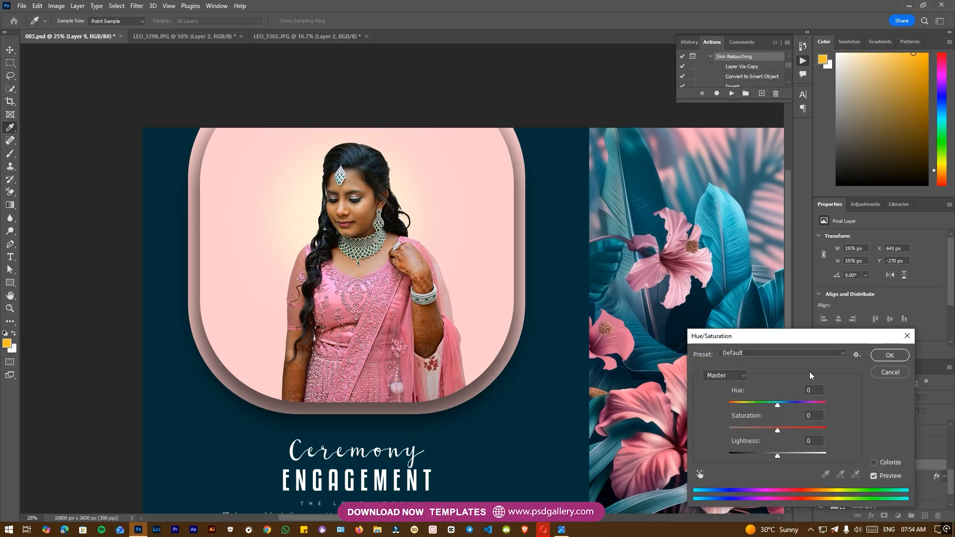
mouse_move(785, 406)
mouse_down()
mouse_move(823, 405)
mouse_move(713, 401)
mouse_move(848, 402)
mouse_move(769, 403)
mouse_up()
click(889, 354)
Enlarge the glow behind the framed bride to about 2540 by 2540 px
key(ctrl+t)
drag(472, 92, 534, 60)
key(Return)
Brighten the framed bride on Layer 7 copy with Levels, using midtones 1.06 and white input 239
key(ctrl+minus)
key(ctrl+minus)
drag(538, 235, 507, 237)
key(ctrl+plus)
key(ctrl+plus)
scroll(510, 239, left, 3)
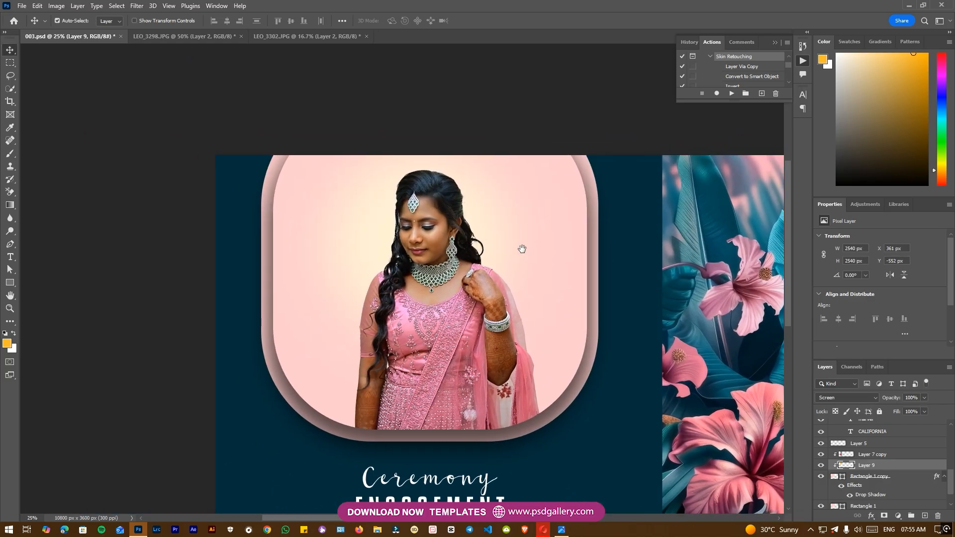
key(ctrl+plus)
right_click(427, 221)
click(449, 227)
key(ctrl+l)
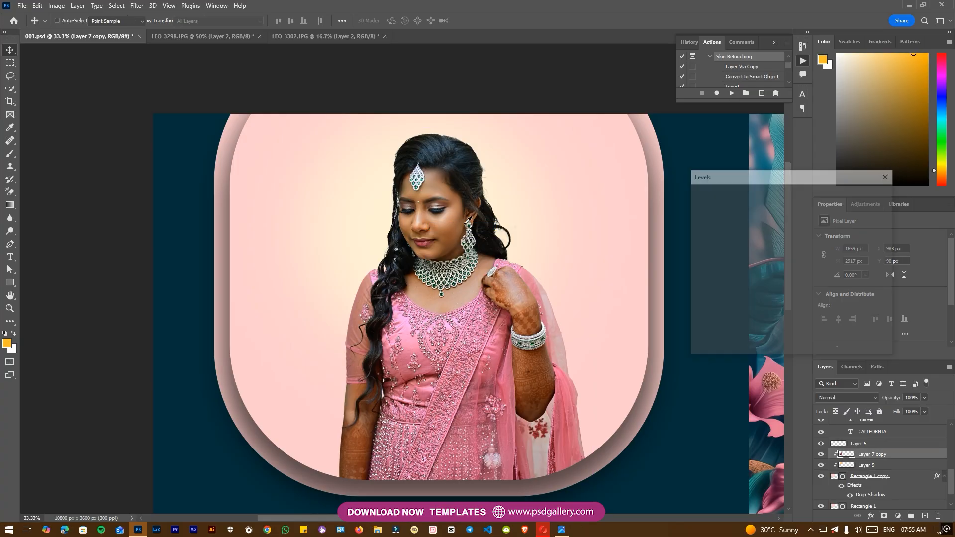
drag(765, 288, 759, 289)
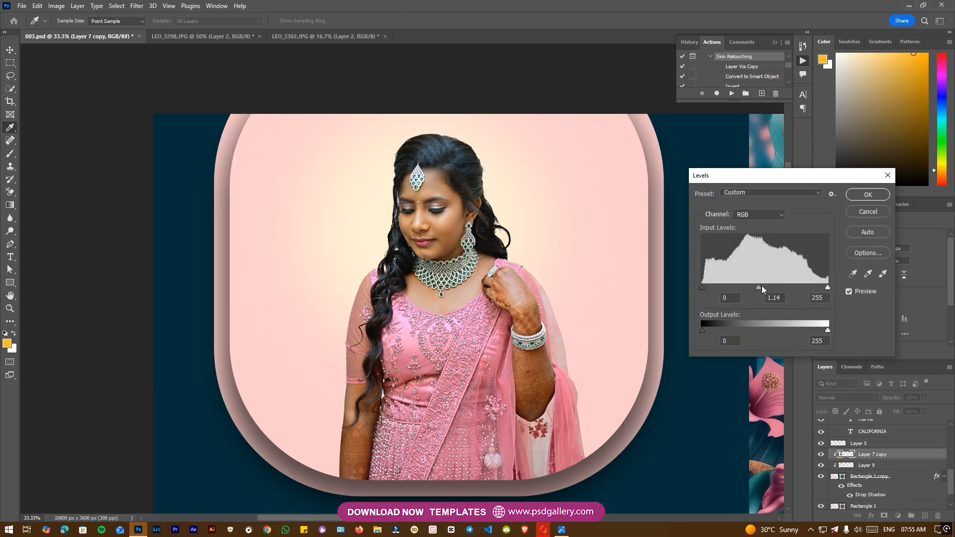
drag(828, 288, 824, 288)
click(820, 286)
click(879, 291)
click(879, 291)
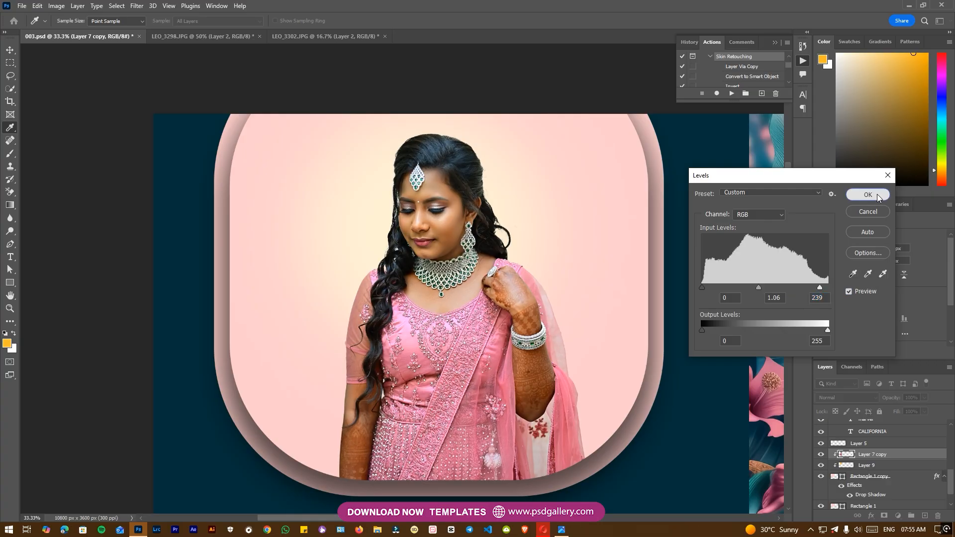
click(868, 194)
Open the framed bride layer in the Camera Raw filter and set Temperature to -9 and Tint to +7
click(12, 232)
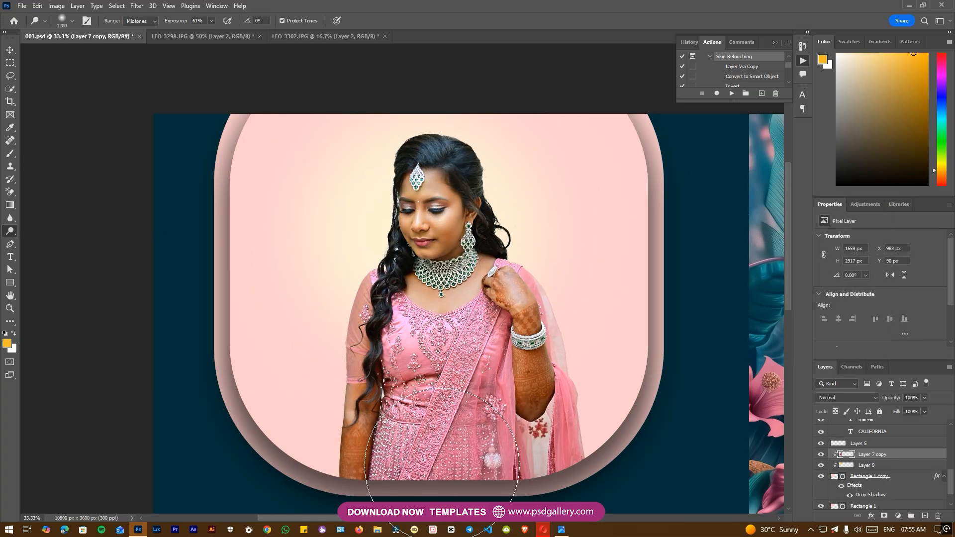
key(ctrl+minus)
key(v)
right_click(451, 324)
click(466, 328)
drag(473, 319, 440, 311)
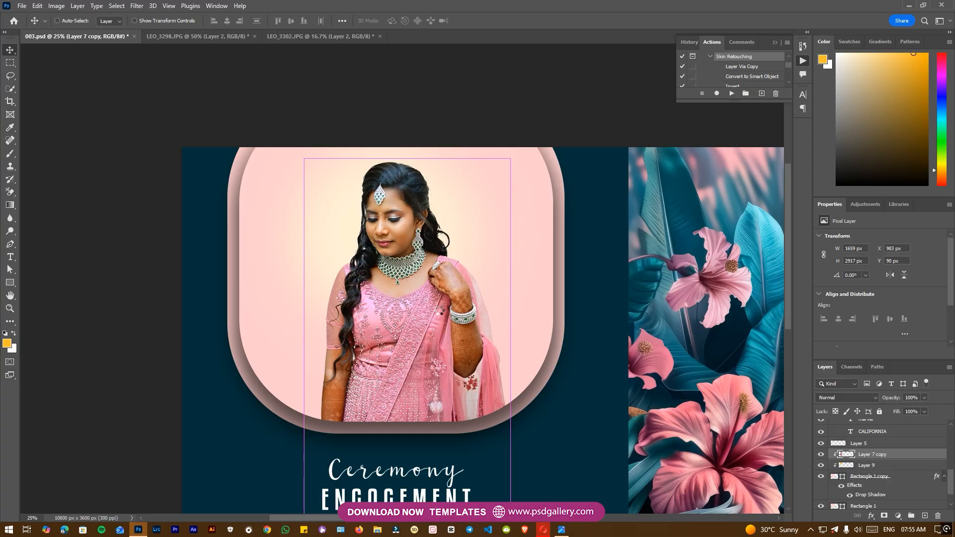
key(ctrl+shift+a)
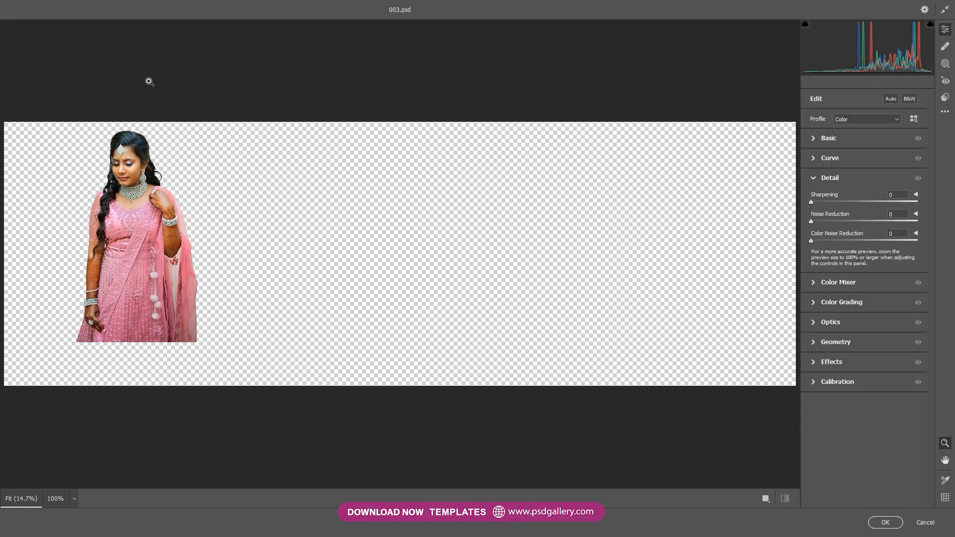
drag(83, 135, 236, 215)
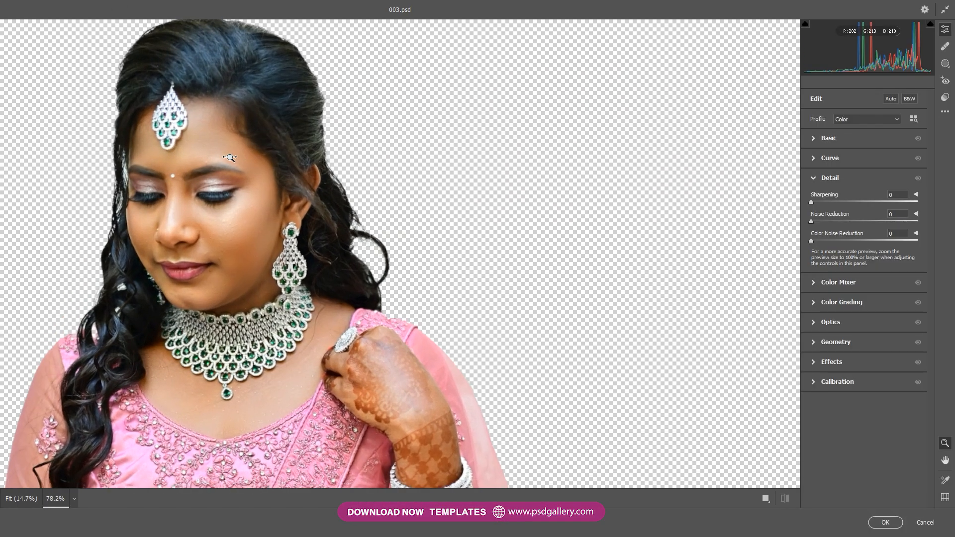
click(812, 141)
drag(864, 175, 870, 193)
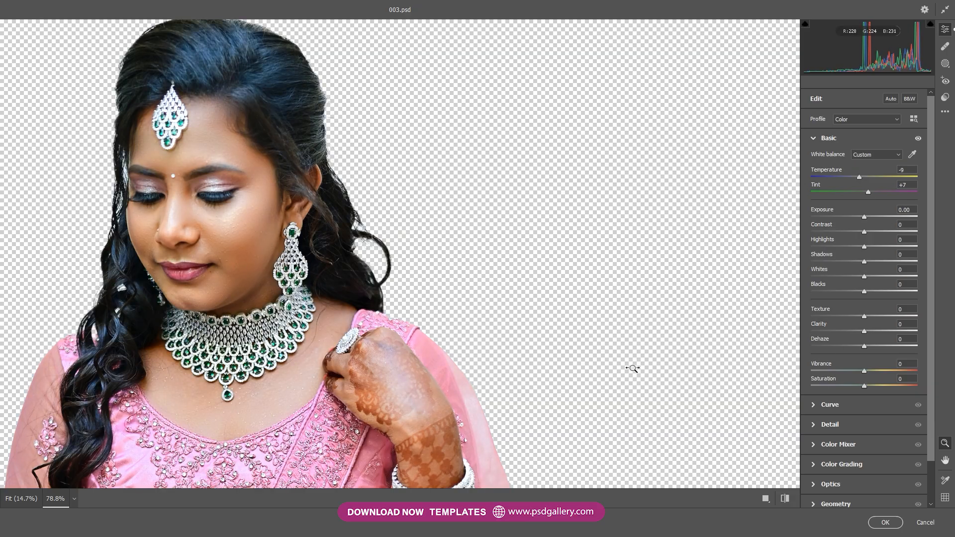
Raise the framed bride's Sharpening in the Camera Raw filter and apply the adjustments
scroll(631, 367, down, 3)
click(815, 426)
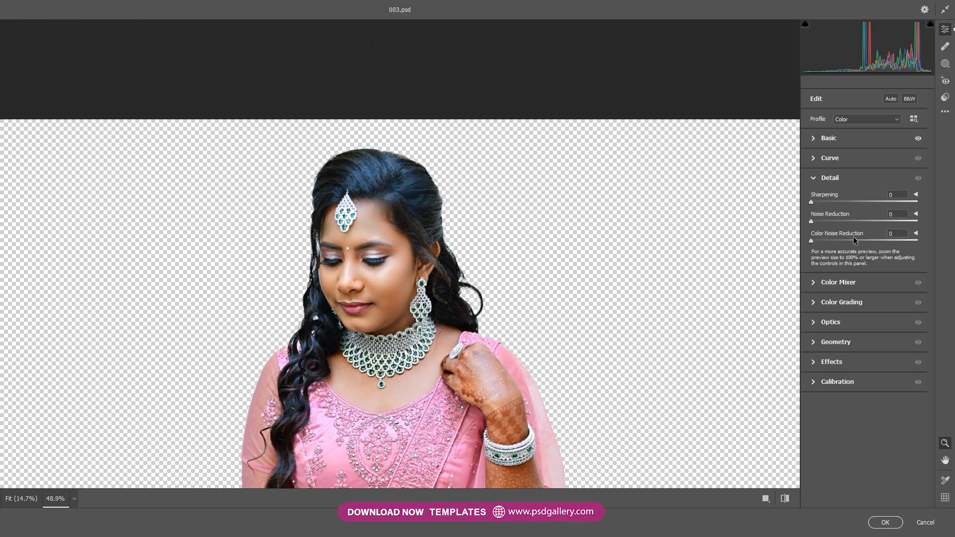
click(869, 202)
click(886, 522)
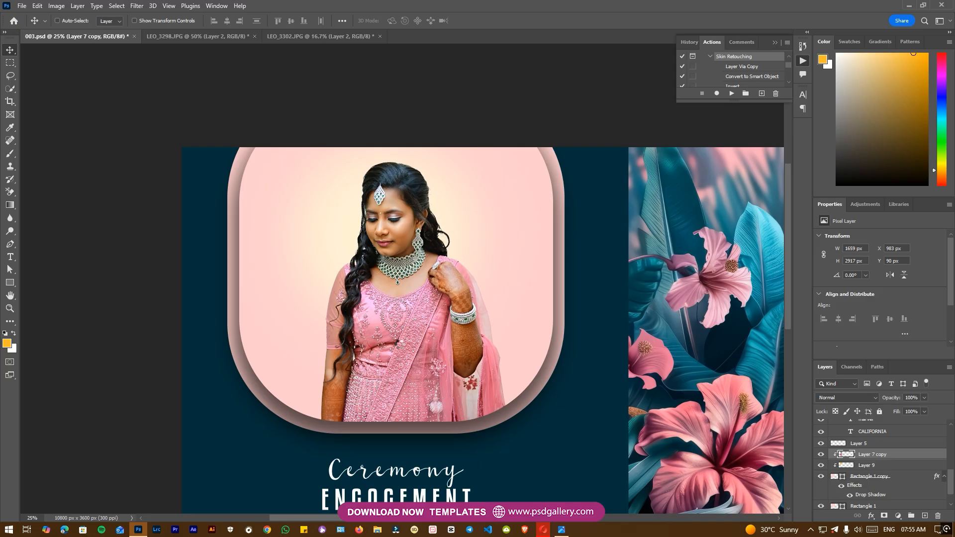
Shift the framed bride's midtones slightly toward blue with Color Balance
key(ctrl+minus)
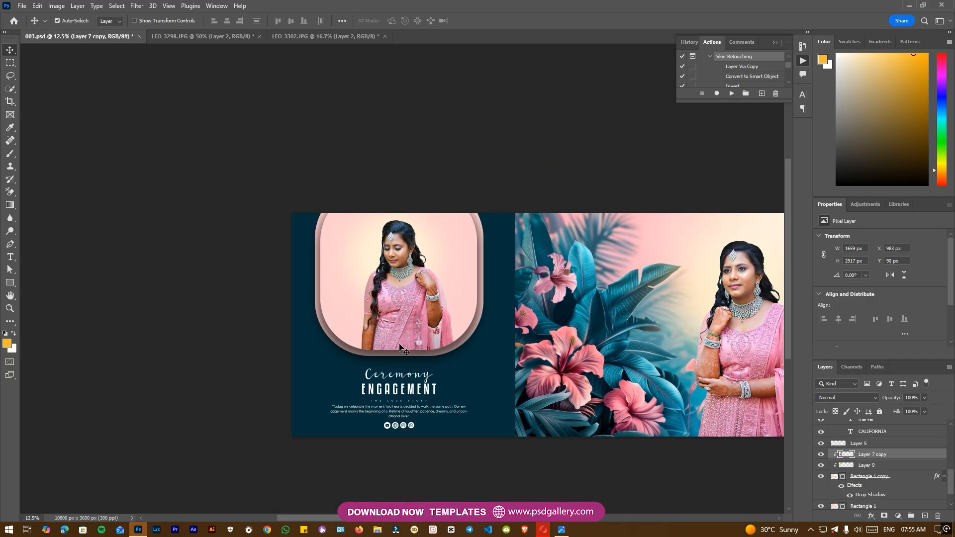
key(ctrl+plus)
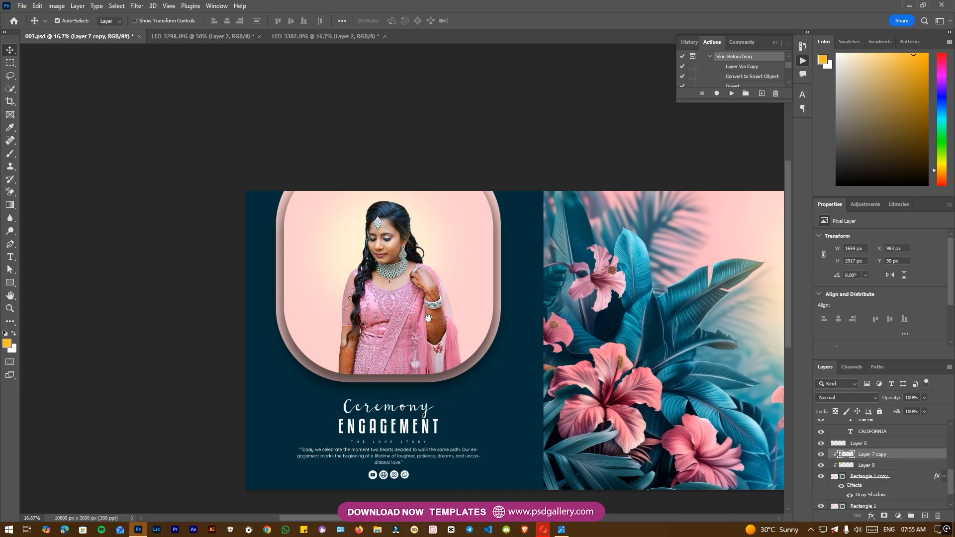
key(ctrl+b)
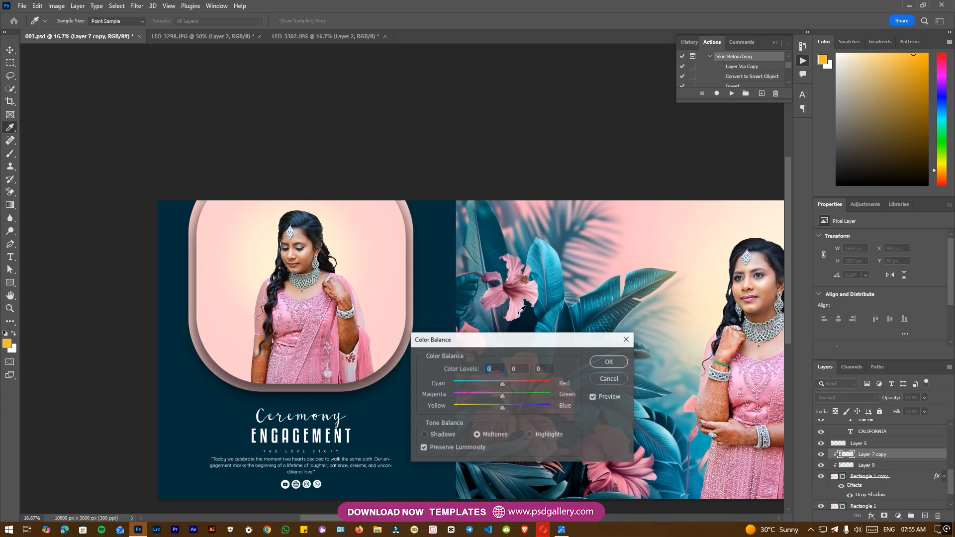
drag(506, 407, 508, 407)
click(607, 362)
Darken the framed bride's lower drape and patterned cloth with the Burn tool, using Midtones at 83% exposure
click(10, 232)
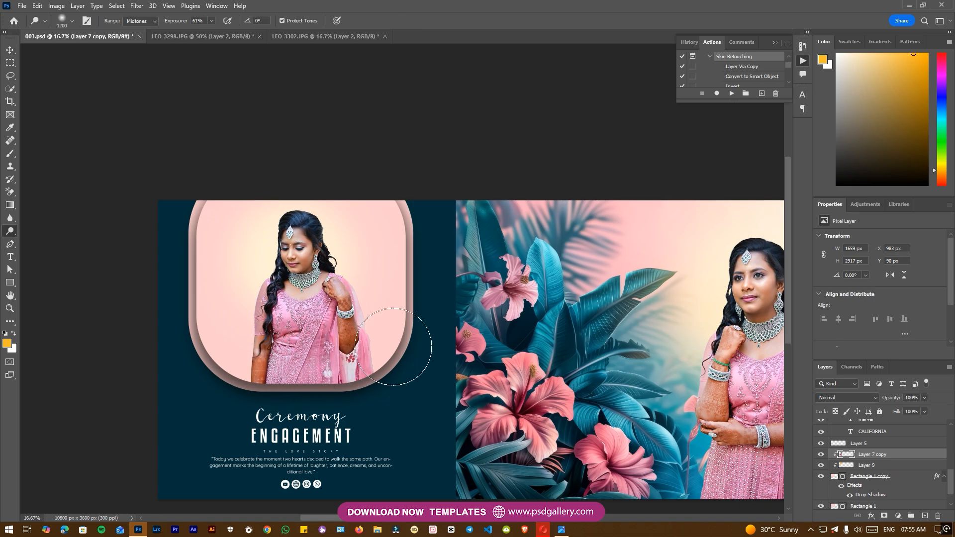
key(ctrl+plus)
right_click(6, 231)
click(40, 242)
drag(329, 411, 322, 428)
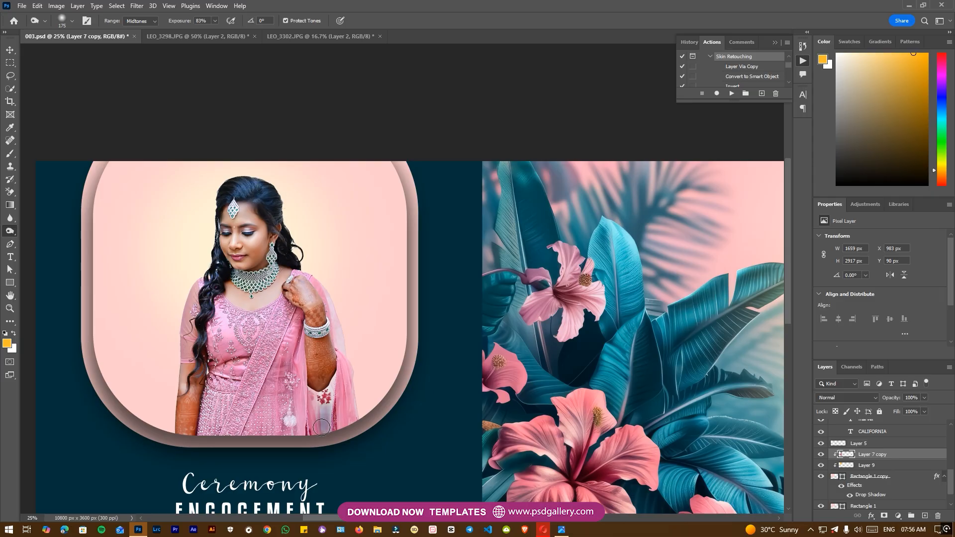
mouse_move(327, 394)
mouse_down()
mouse_move(323, 418)
mouse_move(314, 403)
mouse_move(331, 446)
mouse_up()
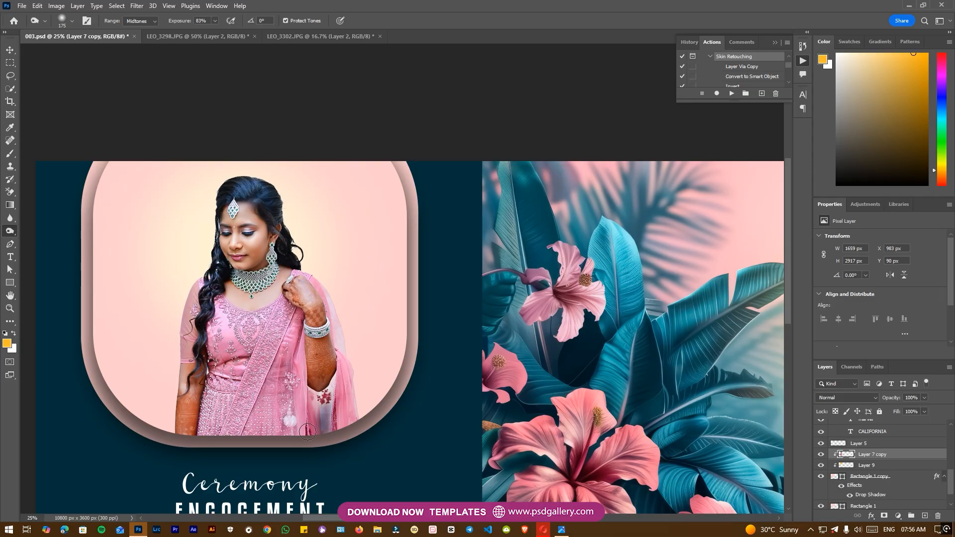
drag(337, 384, 297, 417)
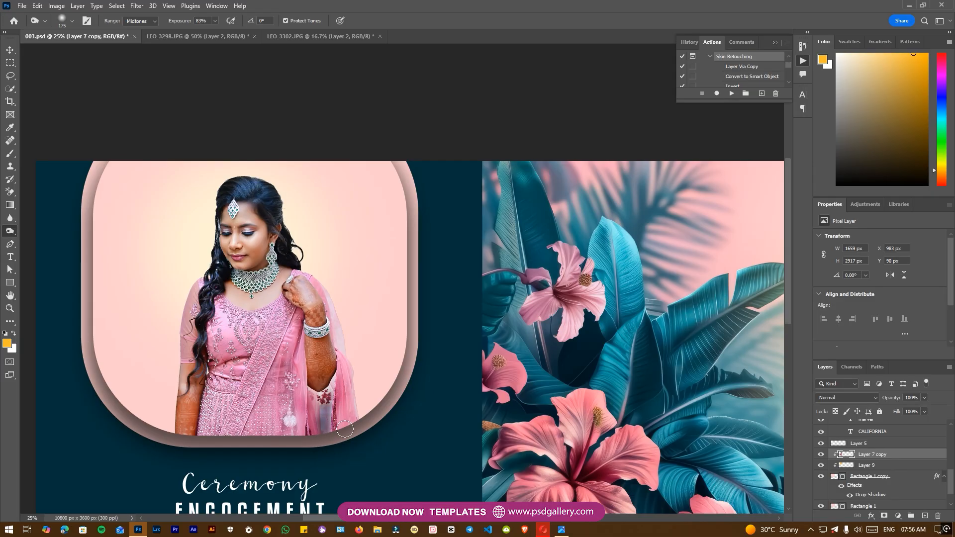
Examine the burned drape and the framed bride against the neighbouring floral page
drag(263, 377, 265, 384)
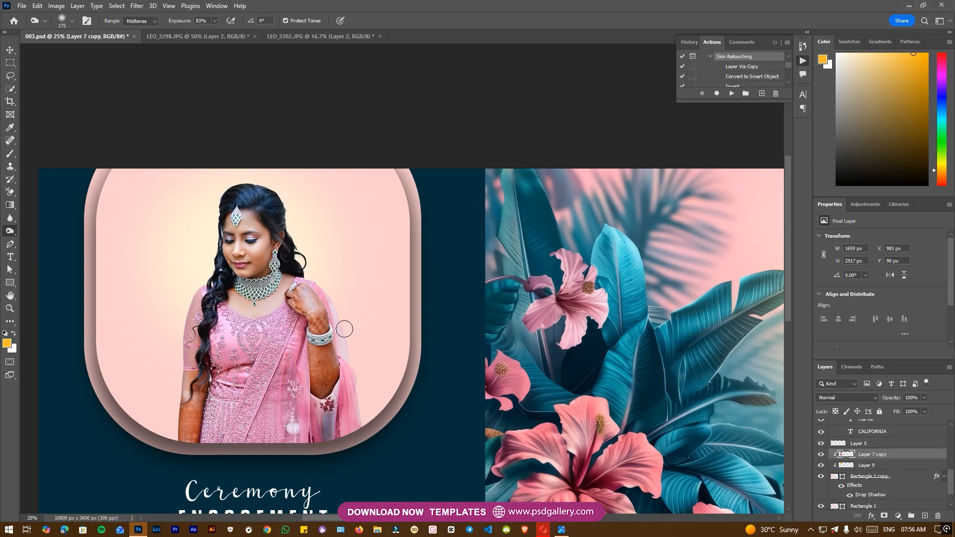
drag(395, 351, 143, 327)
drag(253, 312, 404, 348)
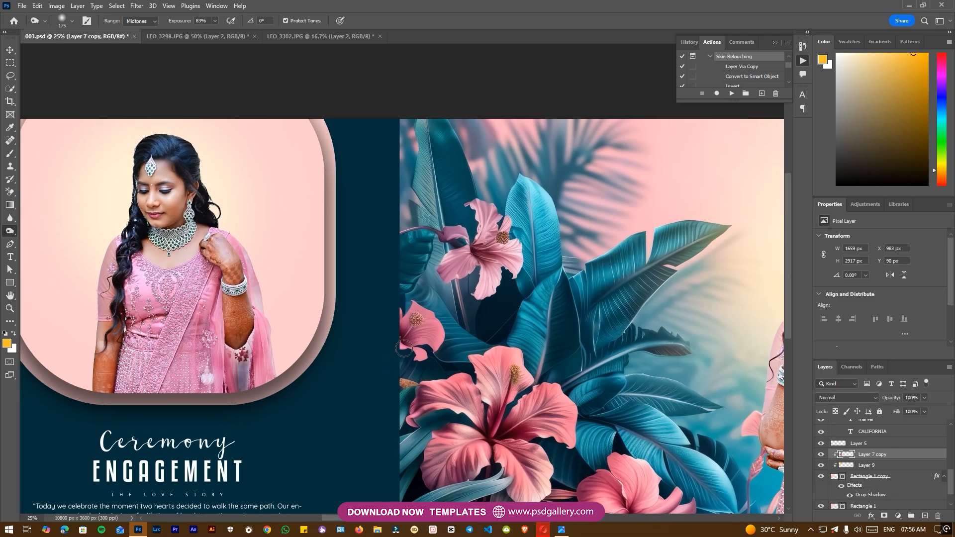
drag(271, 324, 350, 324)
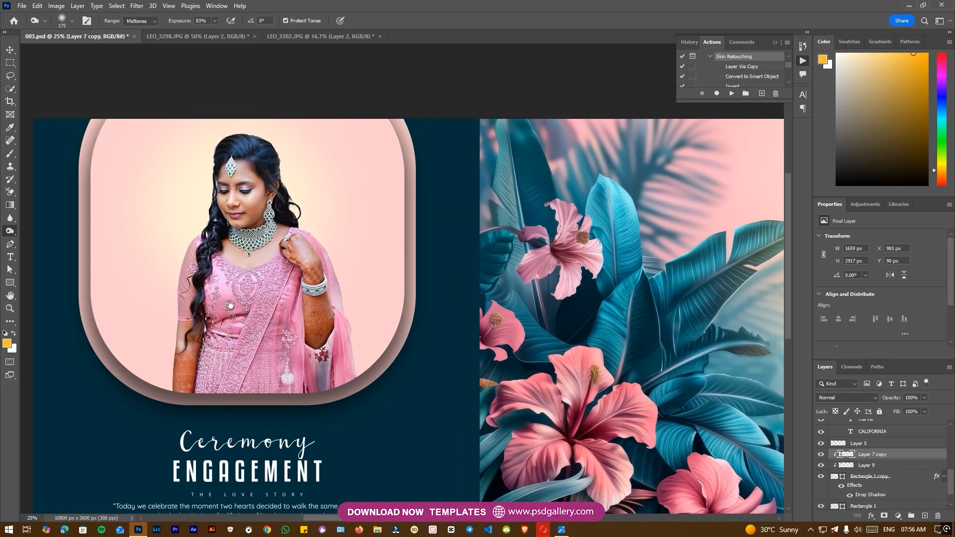
drag(230, 304, 270, 340)
drag(521, 394, 503, 292)
drag(395, 261, 465, 450)
key(ctrl+plus)
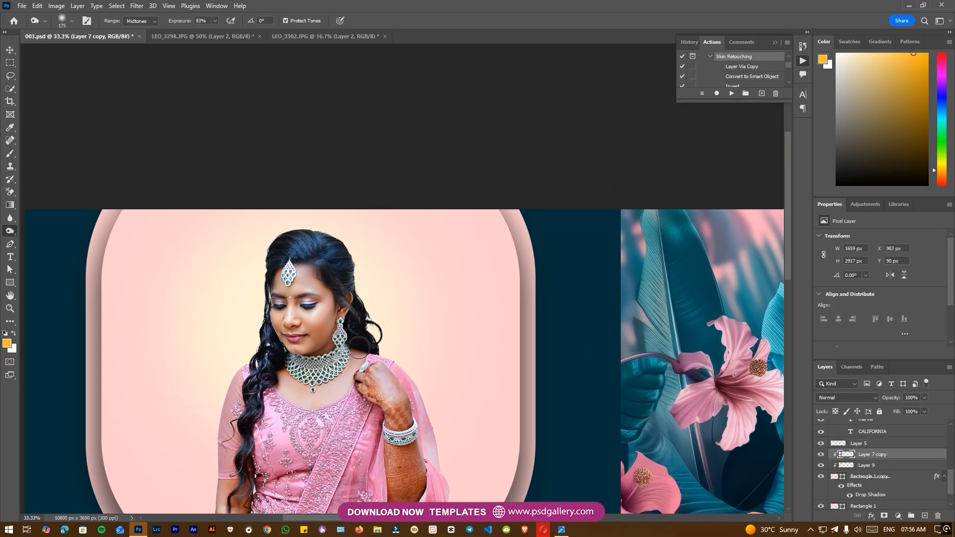
Outline the framed bride's hair on Layer 7 copy with the Pen tool and make a selection with a 2-pixel feather
drag(647, 361, 540, 318)
key(v)
right_click(326, 267)
click(345, 272)
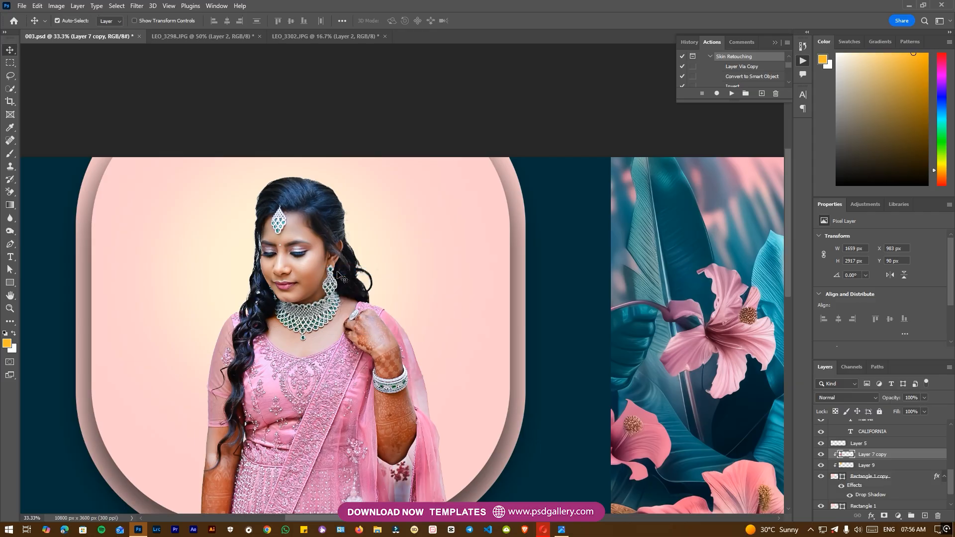
key(p)
drag(354, 287, 346, 275)
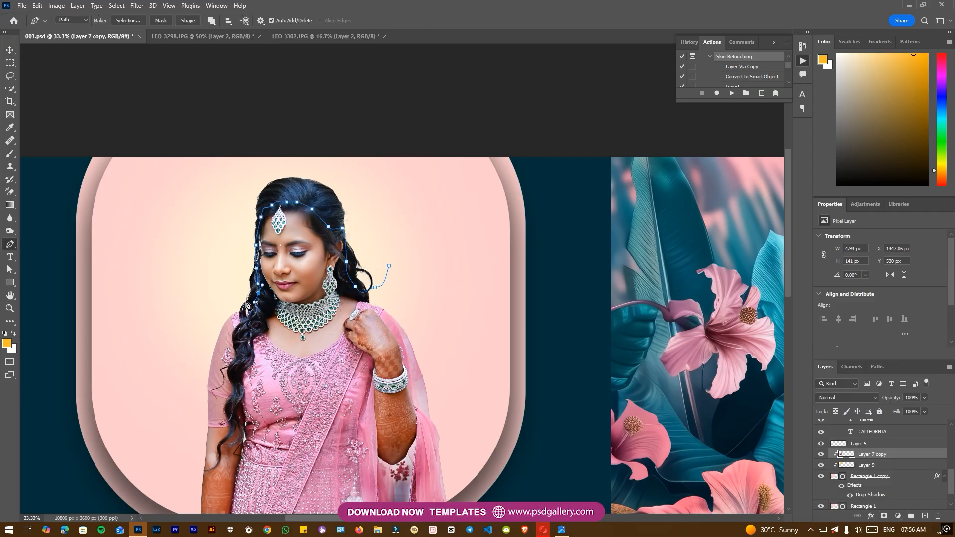
drag(308, 155, 355, 164)
drag(418, 206, 430, 231)
drag(439, 256, 437, 258)
click(128, 21)
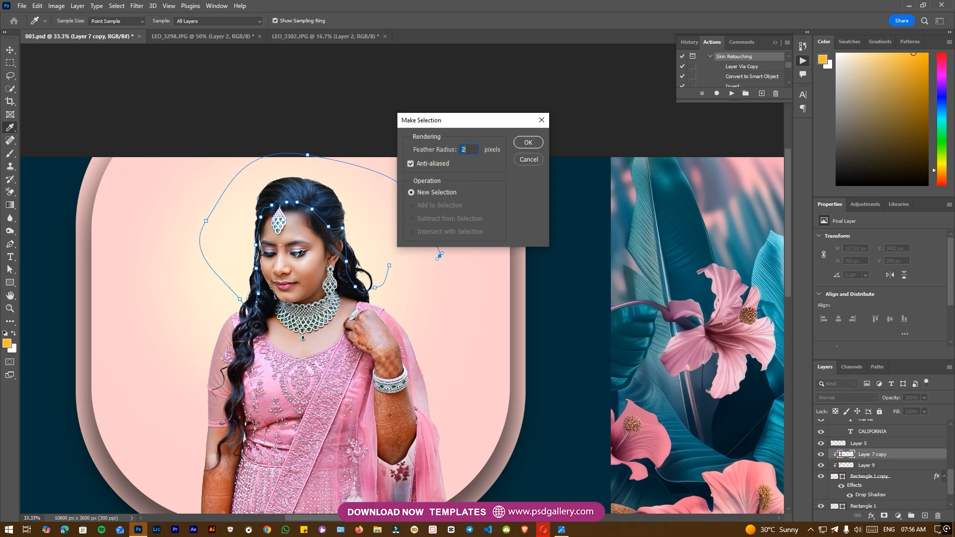
key(Return)
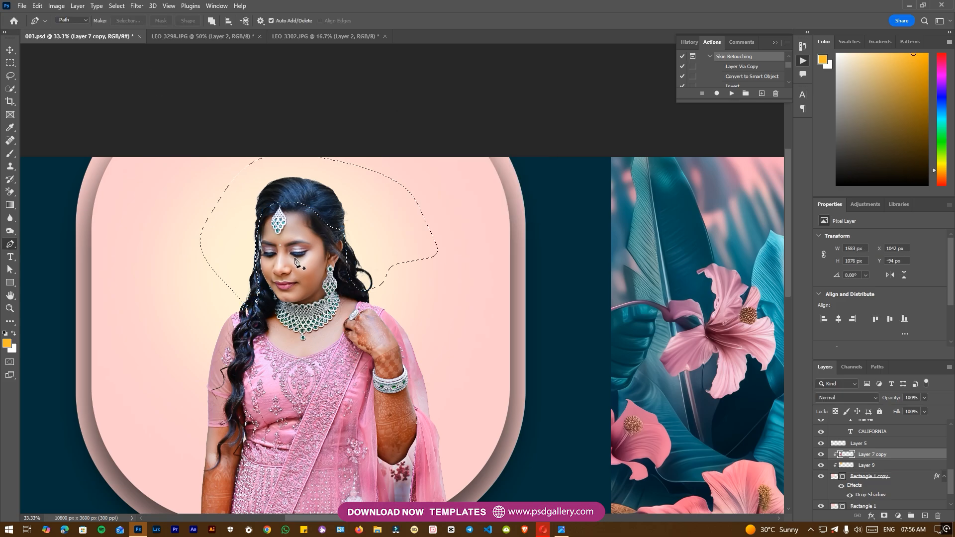
Reduce the selected hair's saturation to -45 with Hue/Saturation and clear the selection
key(ctrl+u)
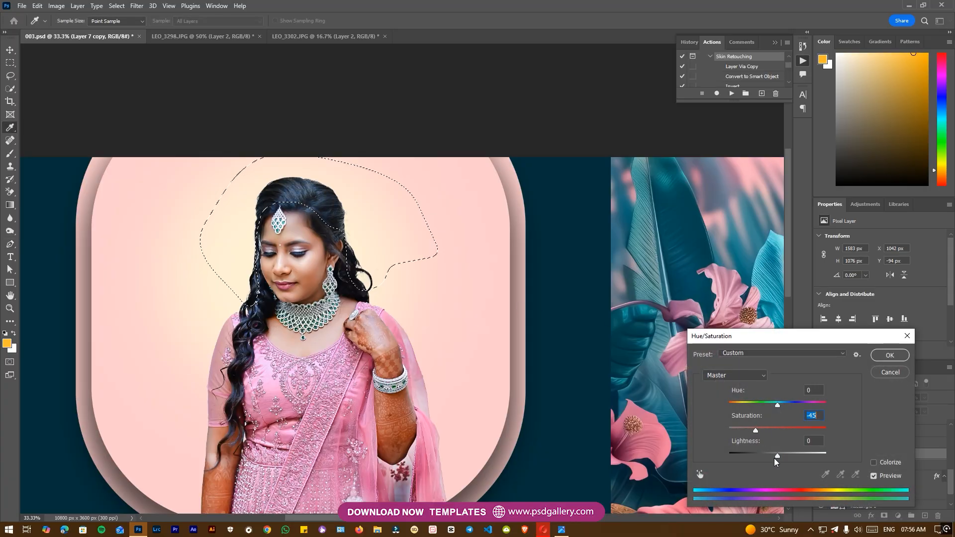
click(890, 355)
key(ctrl+d)
key(ctrl+minus)
key(ctrl+minus)
key(ctrl+minus)
drag(640, 341, 467, 290)
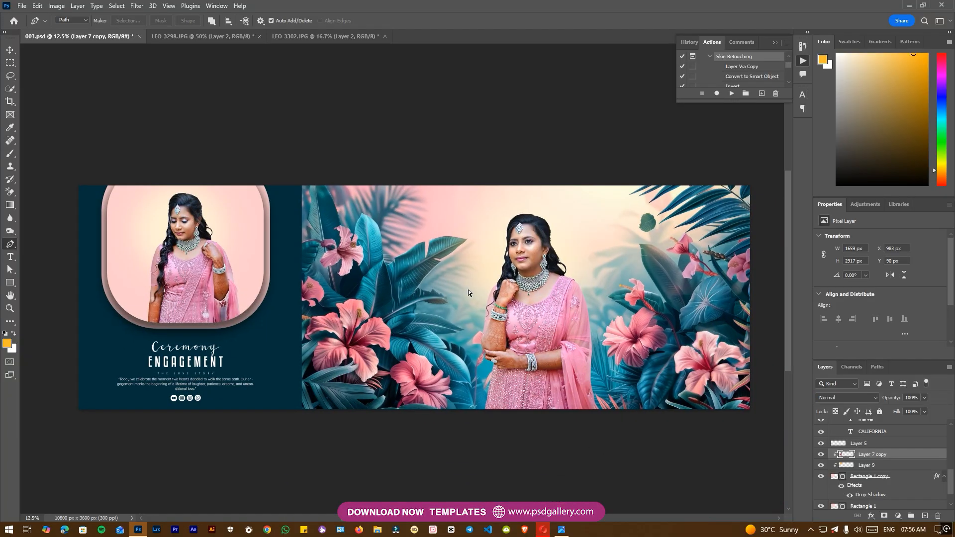
key(ctrl+plus)
key(ctrl+plus)
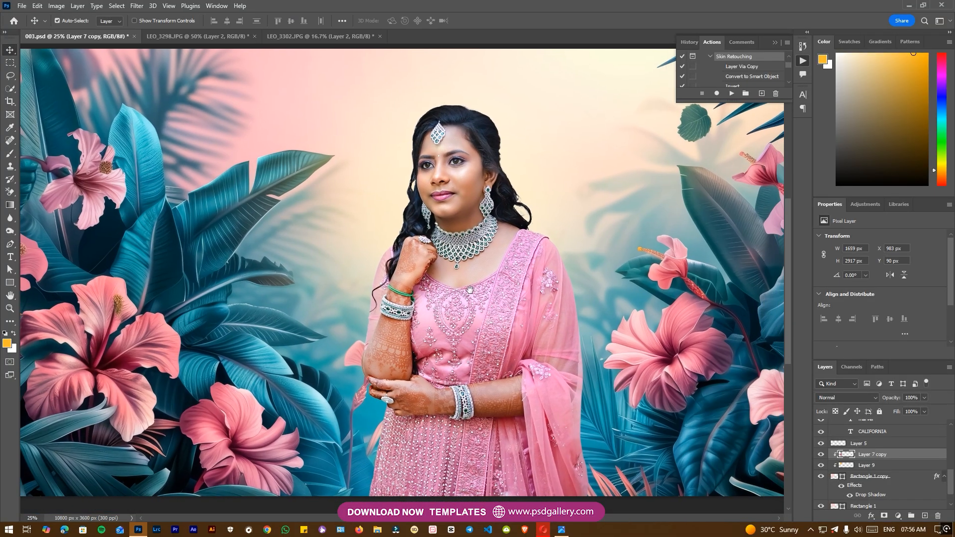